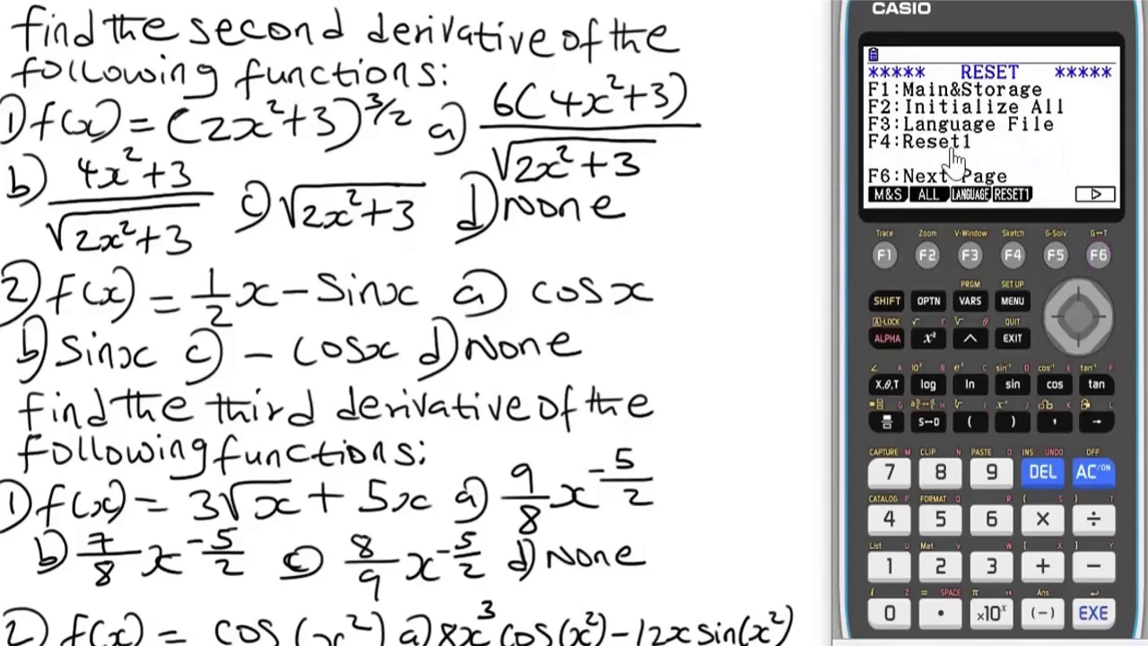
- Reset the calculator with the Initialize All option and return to the main menu
{"action": "left_click", "coordinate": [930, 260]}
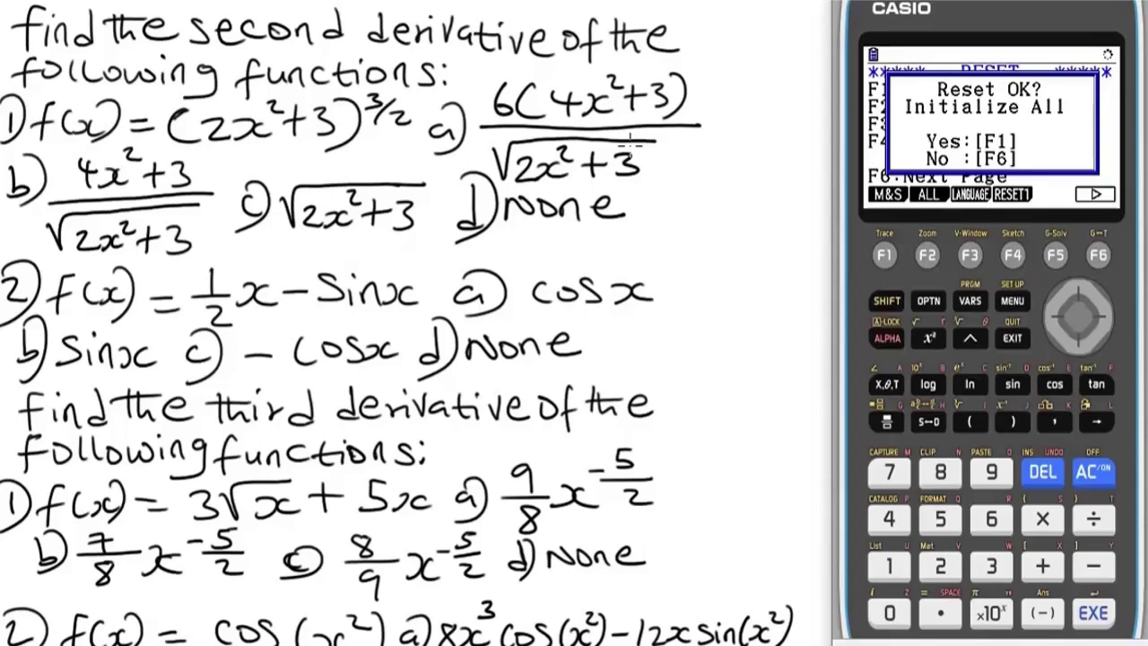
{"action": "key", "text": "F1"}
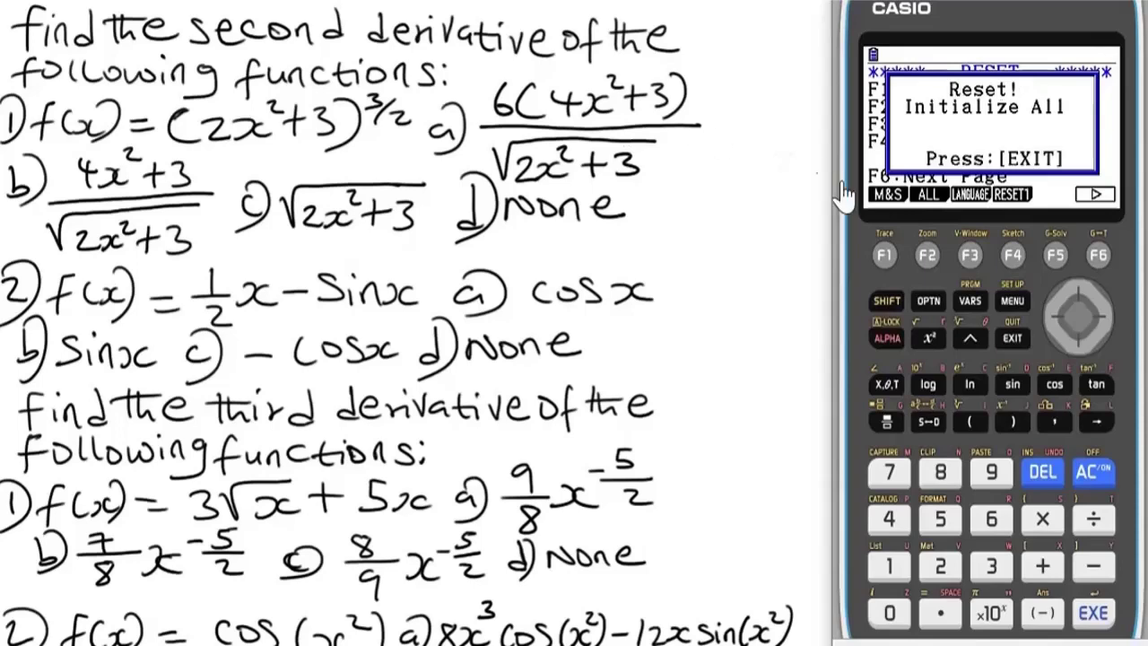
{"action": "left_click", "coordinate": [1014, 343]}
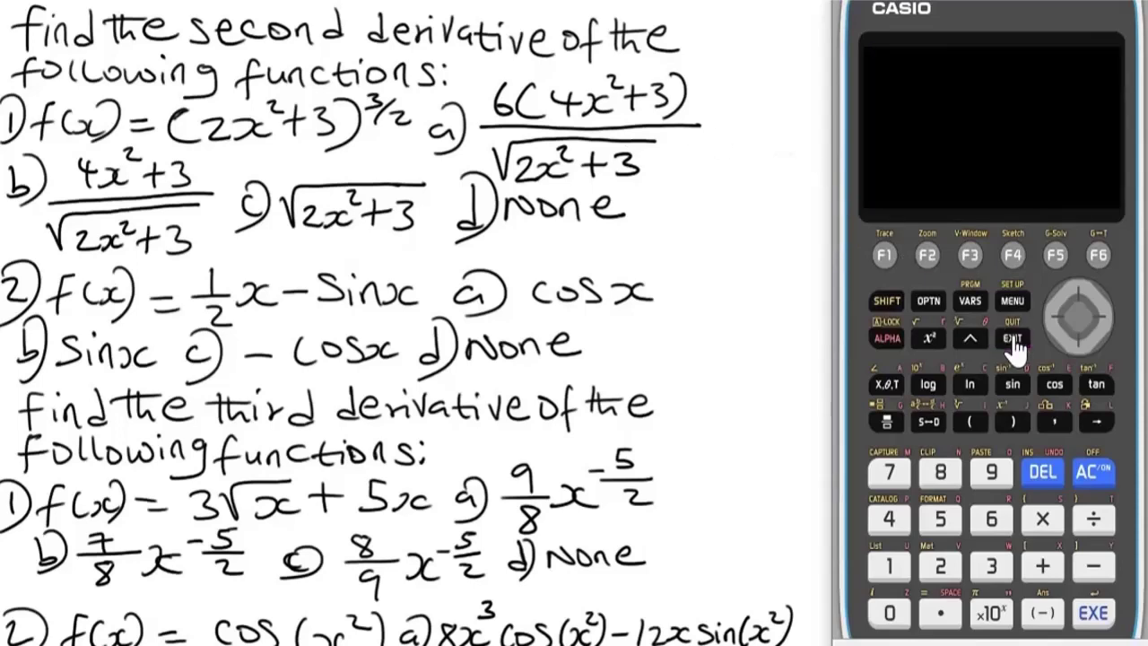
{"action": "left_click", "coordinate": [1014, 343]}
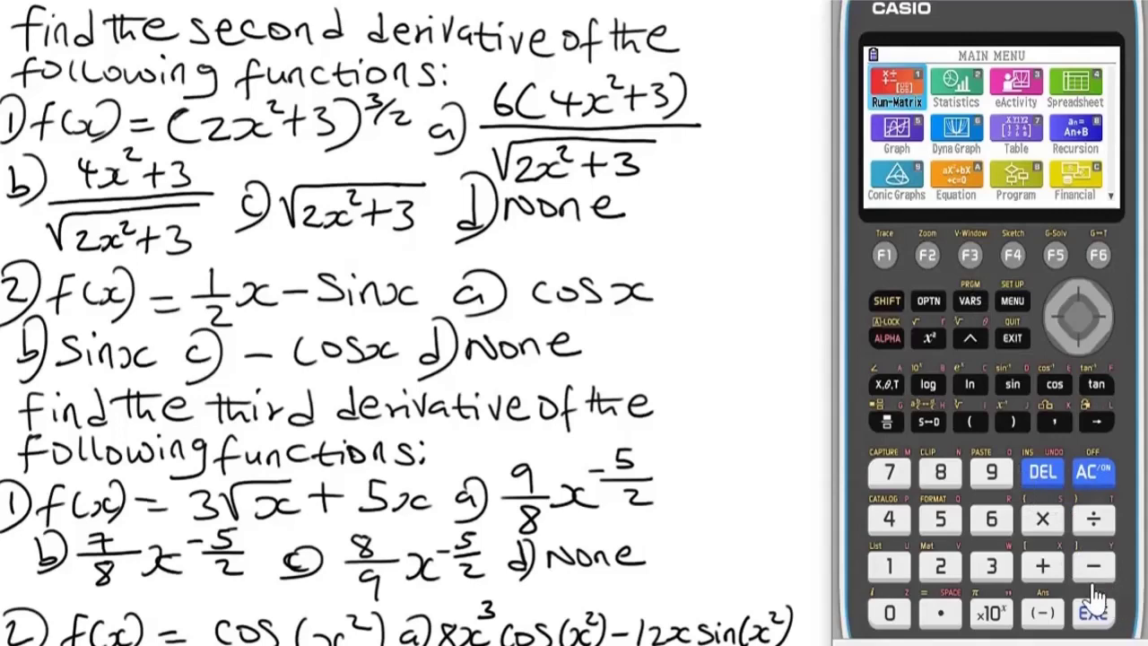
- Open Run-Matrix and set the angle unit to Rad in its setup
{"action": "key", "text": "Return"}
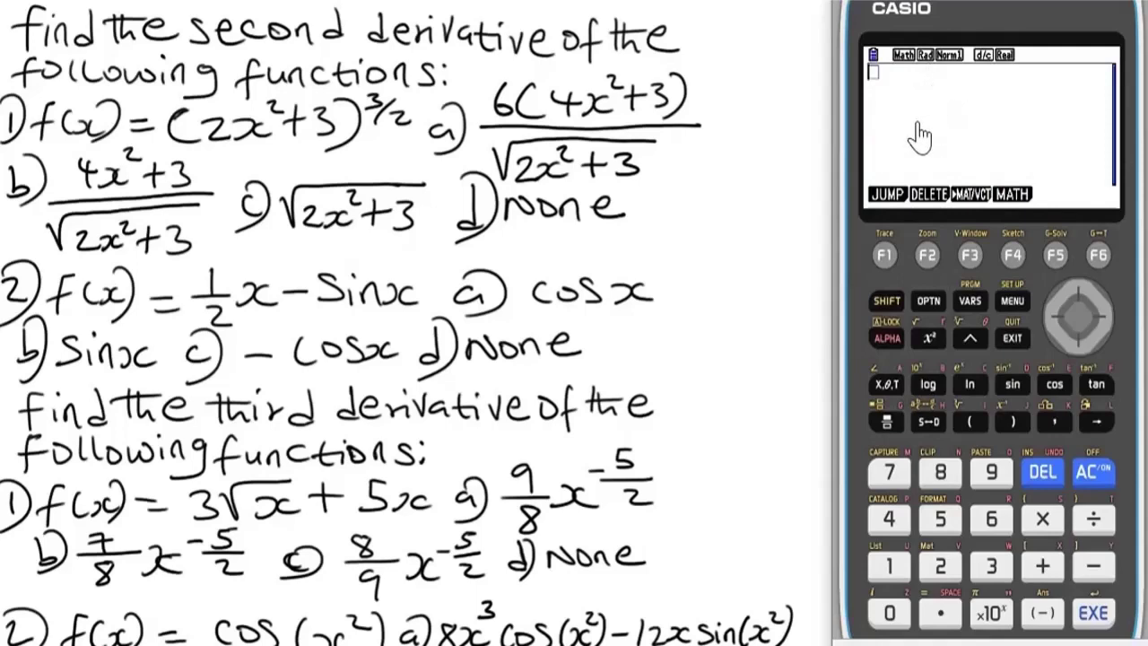
{"action": "left_click", "coordinate": [885, 302]}
{"action": "left_click", "coordinate": [1013, 301]}
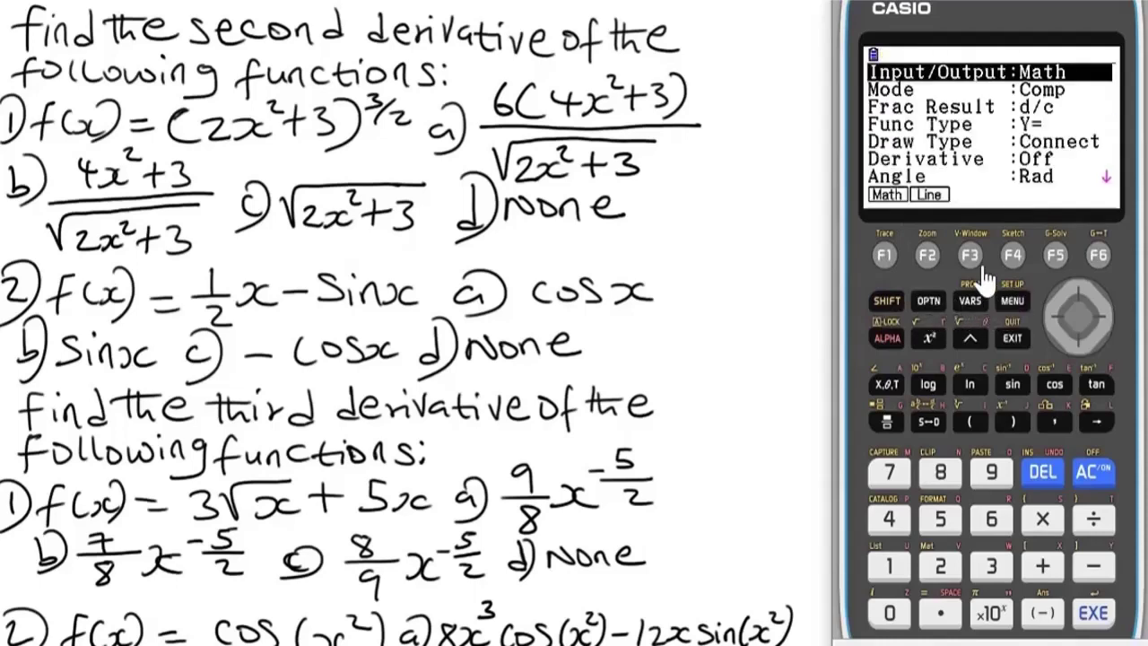
{"action": "left_click", "coordinate": [1077, 342]}
{"action": "left_click", "coordinate": [1077, 342]}
{"action": "left_click", "coordinate": [1078, 342]}
{"action": "left_click", "coordinate": [1077, 341]}
{"action": "left_click", "coordinate": [1078, 342]}
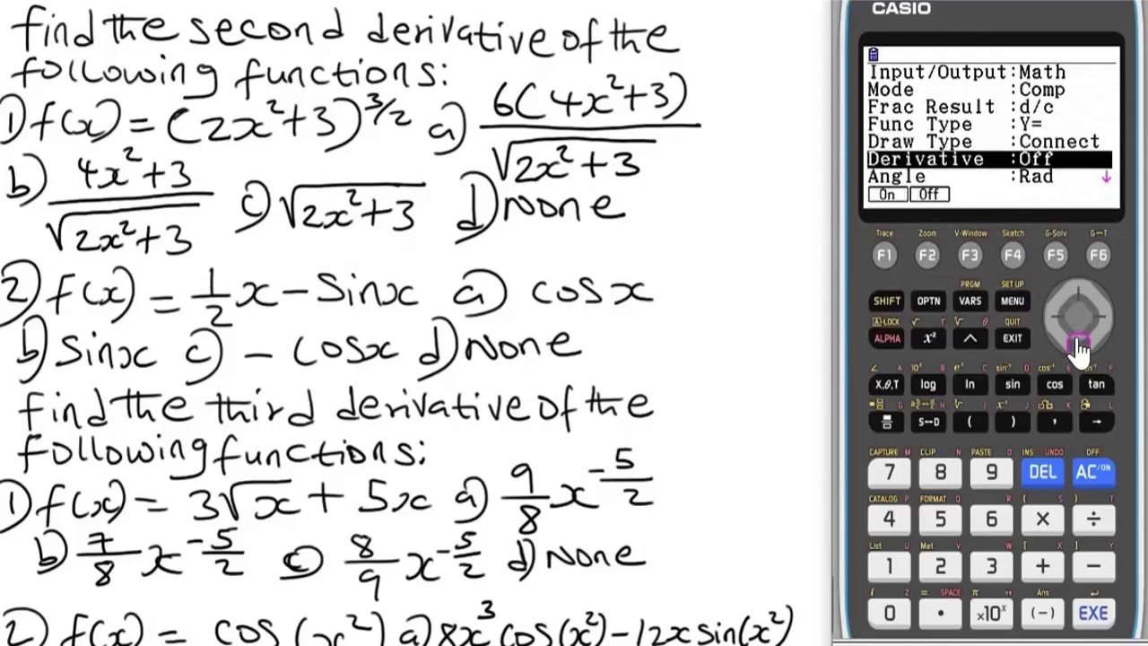
{"action": "left_click", "coordinate": [1077, 342]}
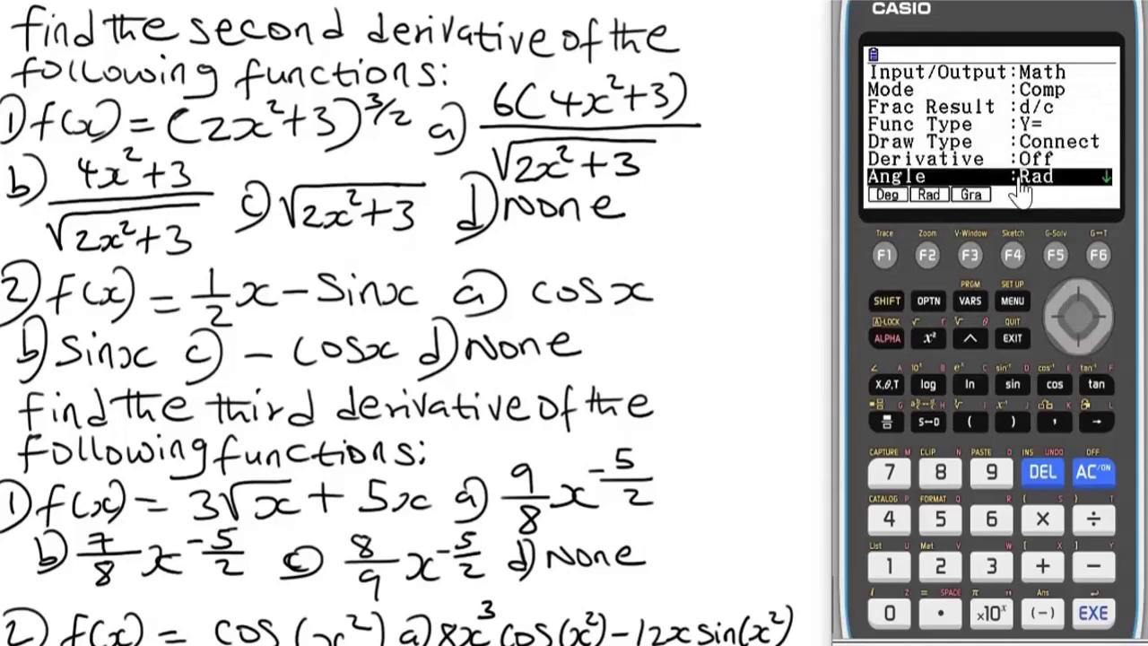
{"action": "left_click", "coordinate": [884, 257]}
{"action": "left_click", "coordinate": [928, 259]}
{"action": "left_click", "coordinate": [1012, 339]}
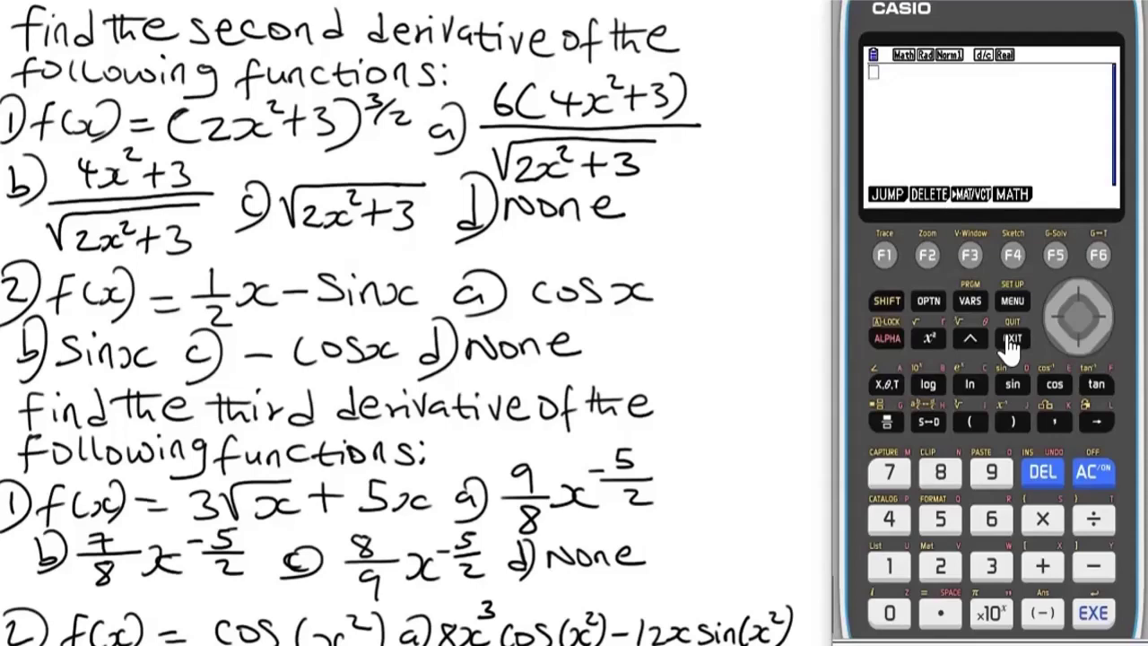
- Enter 2 and store the answer in the variable X
{"action": "left_click", "coordinate": [943, 573]}
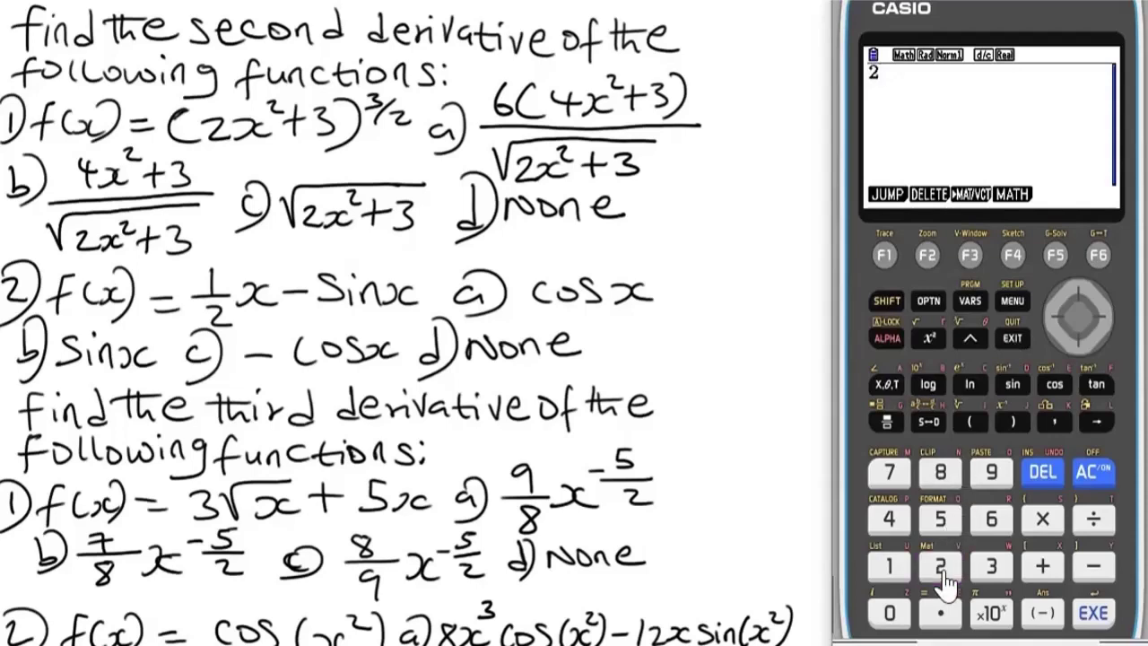
{"action": "left_click", "coordinate": [1092, 613]}
{"action": "left_click", "coordinate": [1100, 420]}
{"action": "left_click", "coordinate": [888, 339]}
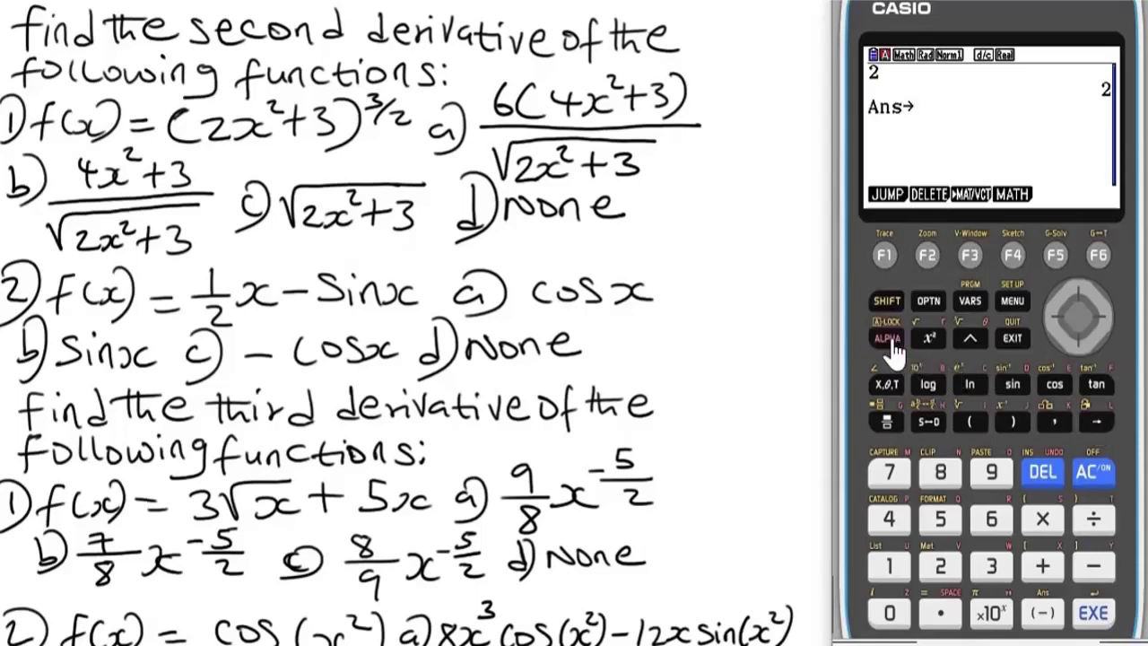
{"action": "left_click", "coordinate": [1046, 570]}
{"action": "left_click", "coordinate": [1089, 610]}
- Delete all calculation lines from the Run-Matrix screen
{"action": "left_click", "coordinate": [929, 256]}
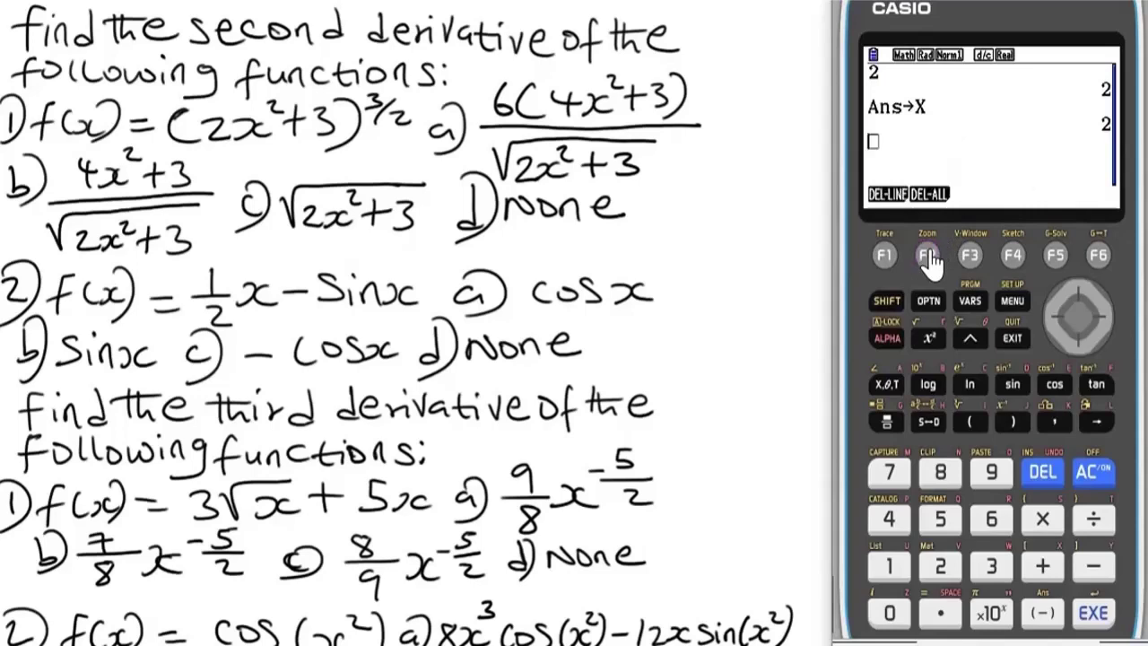
{"action": "left_click", "coordinate": [929, 256]}
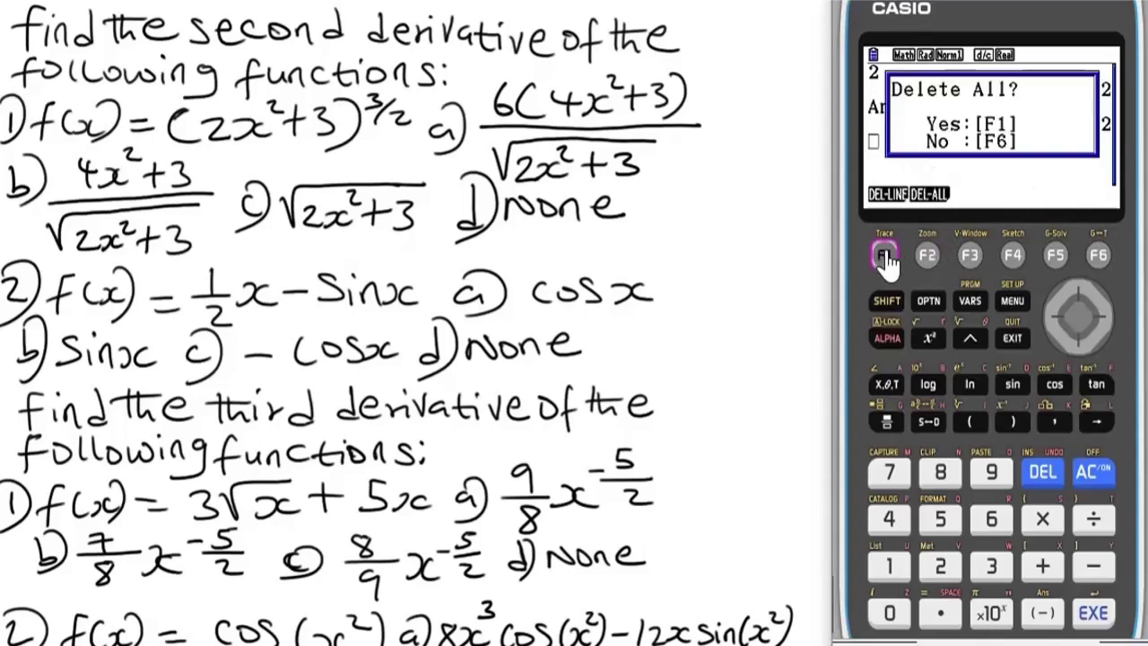
{"action": "left_click", "coordinate": [885, 258]}
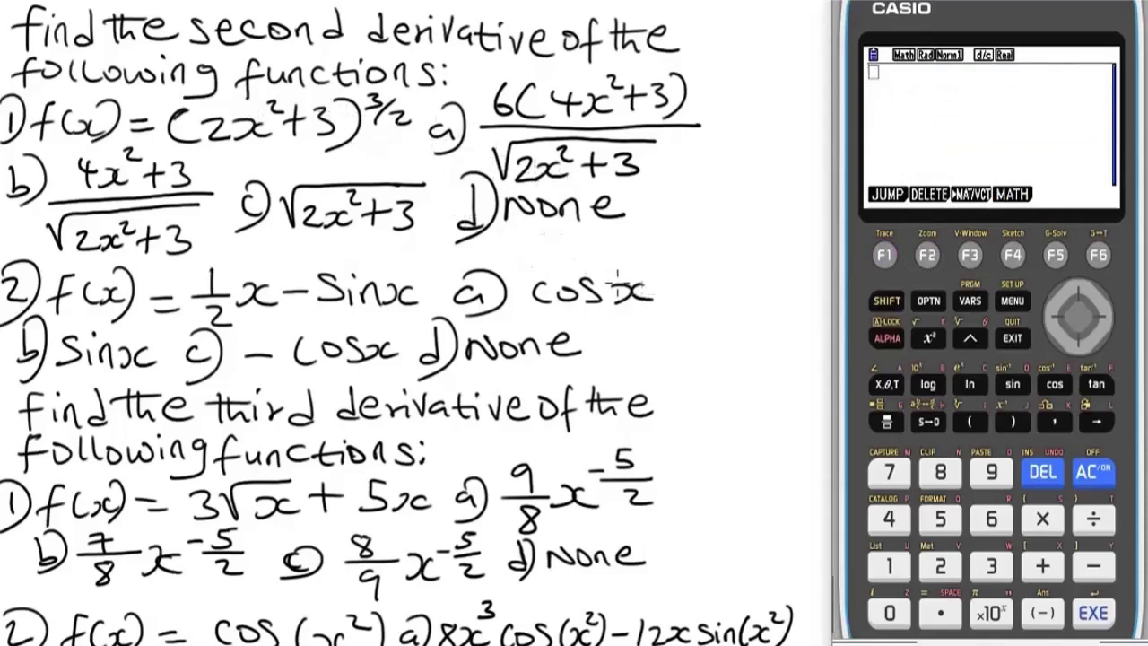
- Insert the second-derivative template d²/dx² and enter (2X²+3) as its function
{"action": "left_click", "coordinate": [1015, 257]}
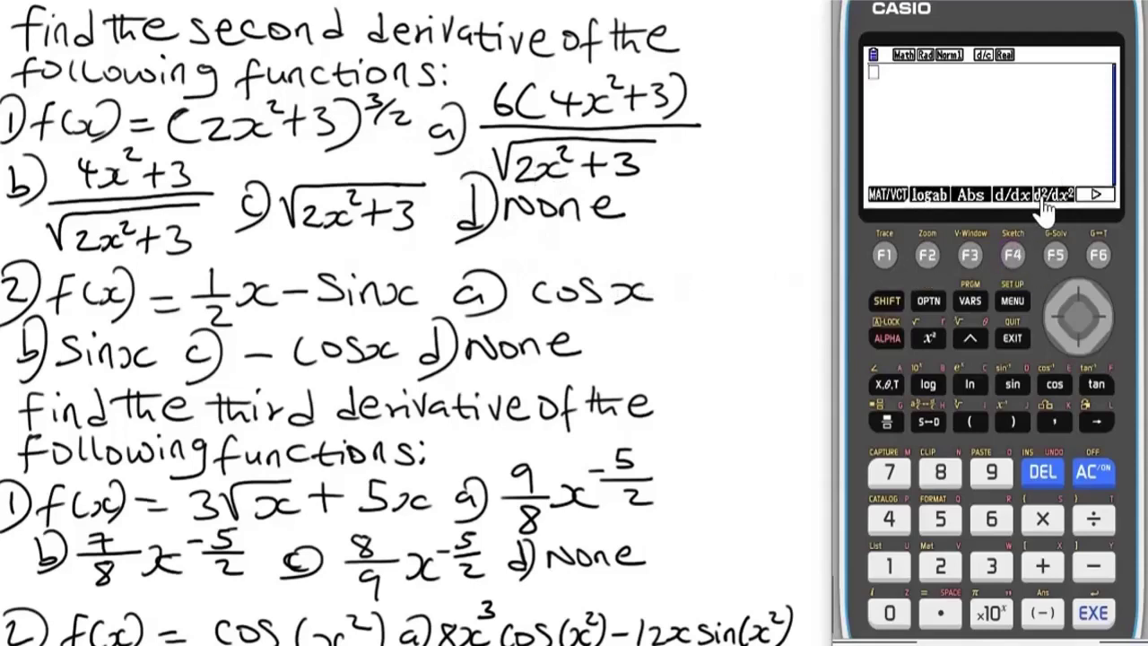
{"action": "left_click", "coordinate": [1056, 258]}
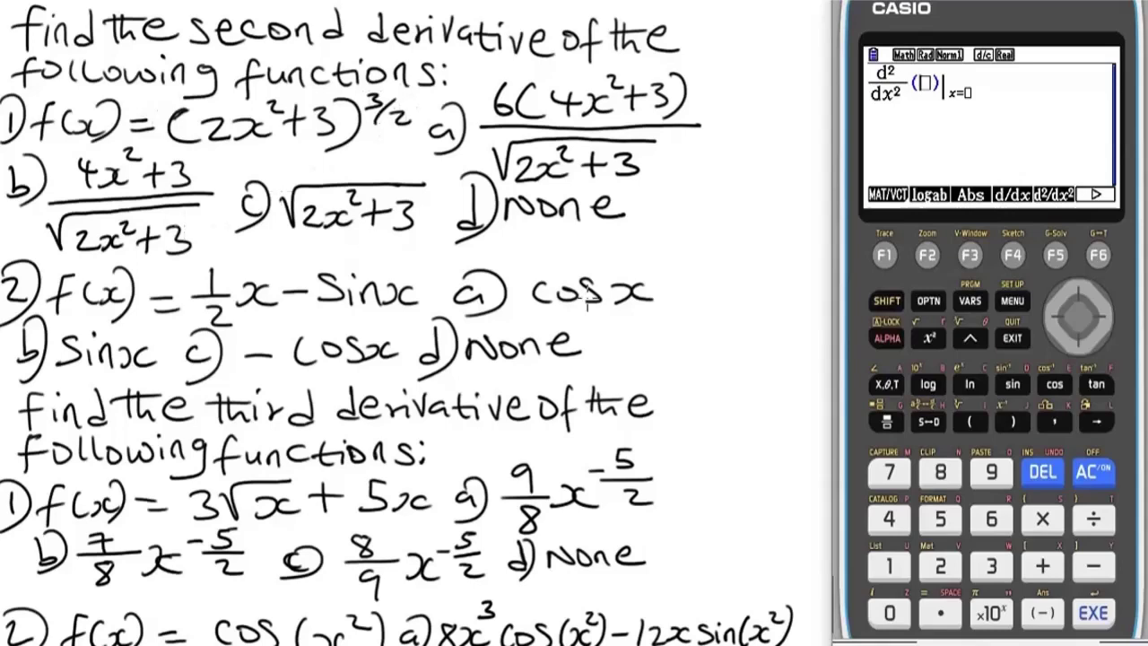
{"action": "left_click", "coordinate": [971, 421]}
{"action": "left_click", "coordinate": [952, 574]}
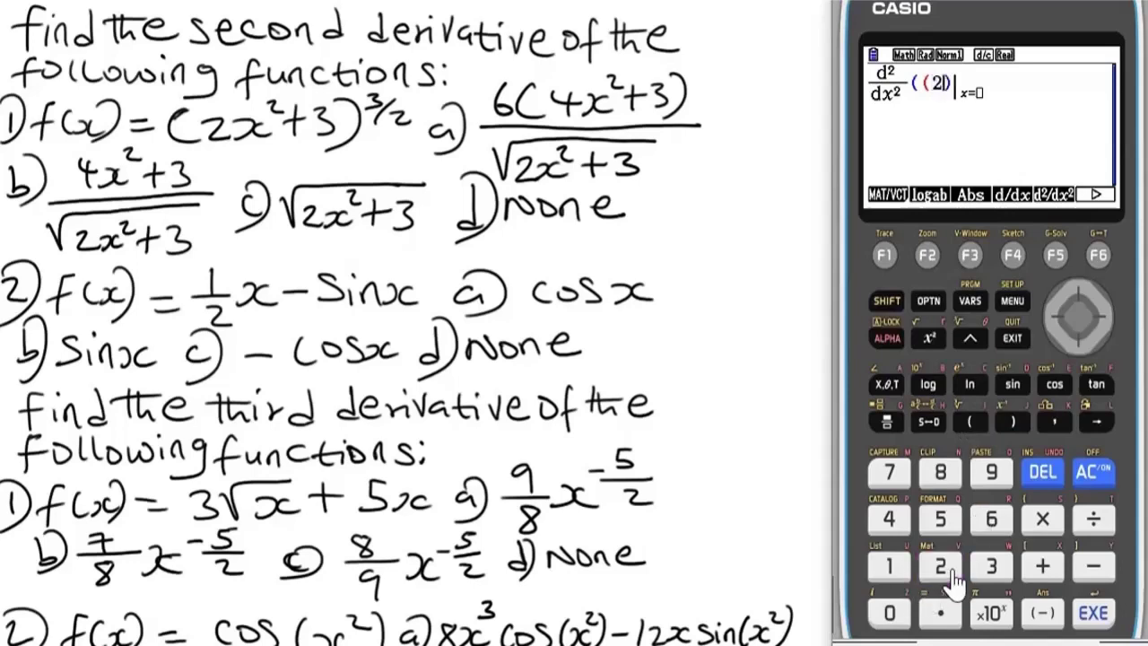
{"action": "left_click", "coordinate": [885, 341]}
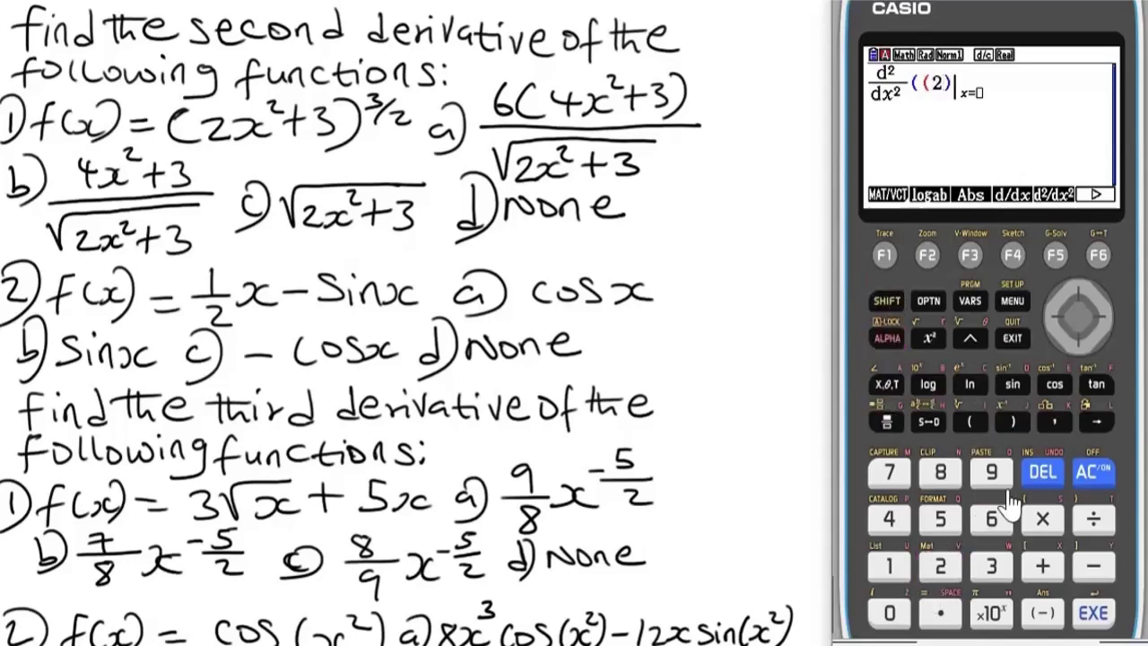
{"action": "left_click", "coordinate": [1040, 566]}
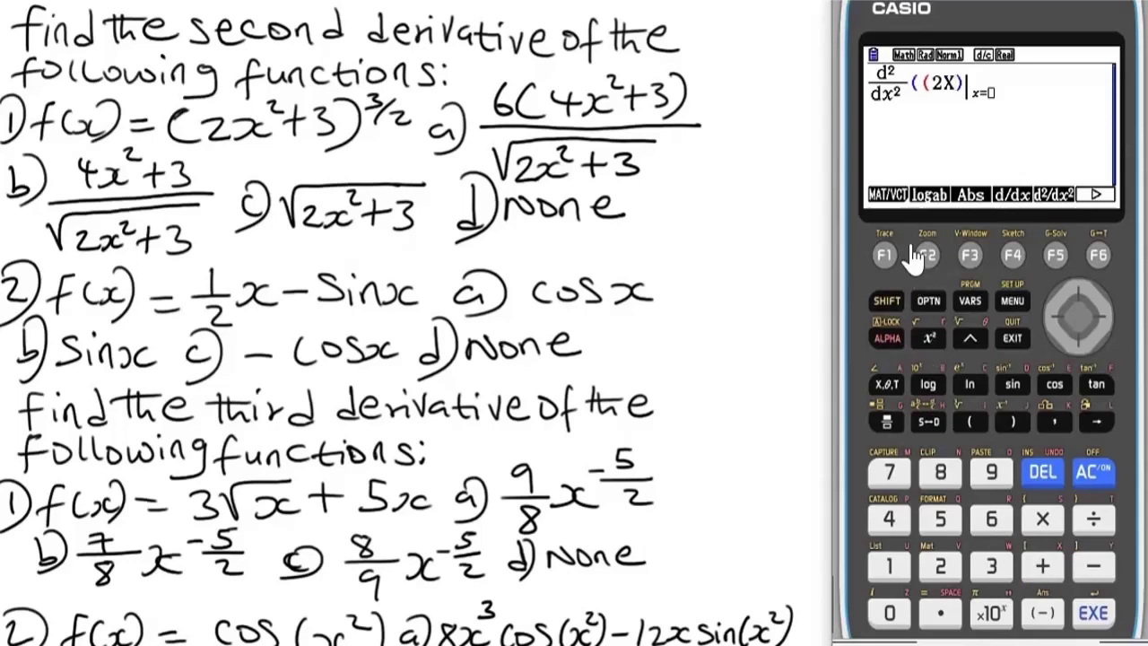
{"action": "left_click", "coordinate": [931, 339]}
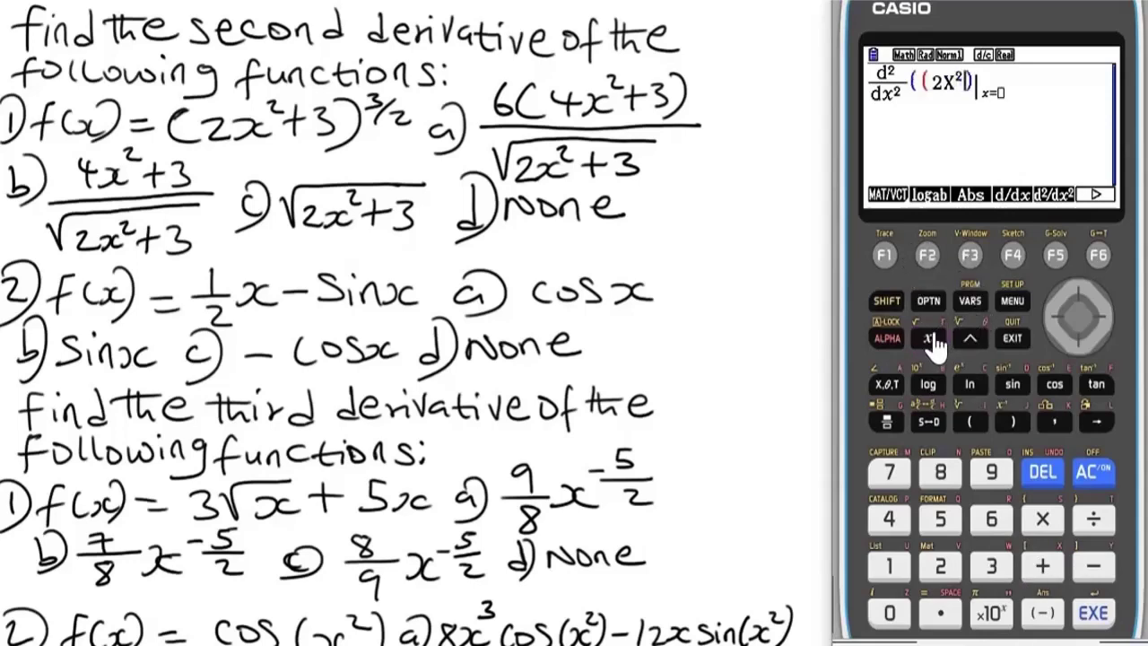
{"action": "left_click", "coordinate": [1044, 566]}
{"action": "left_click", "coordinate": [995, 567]}
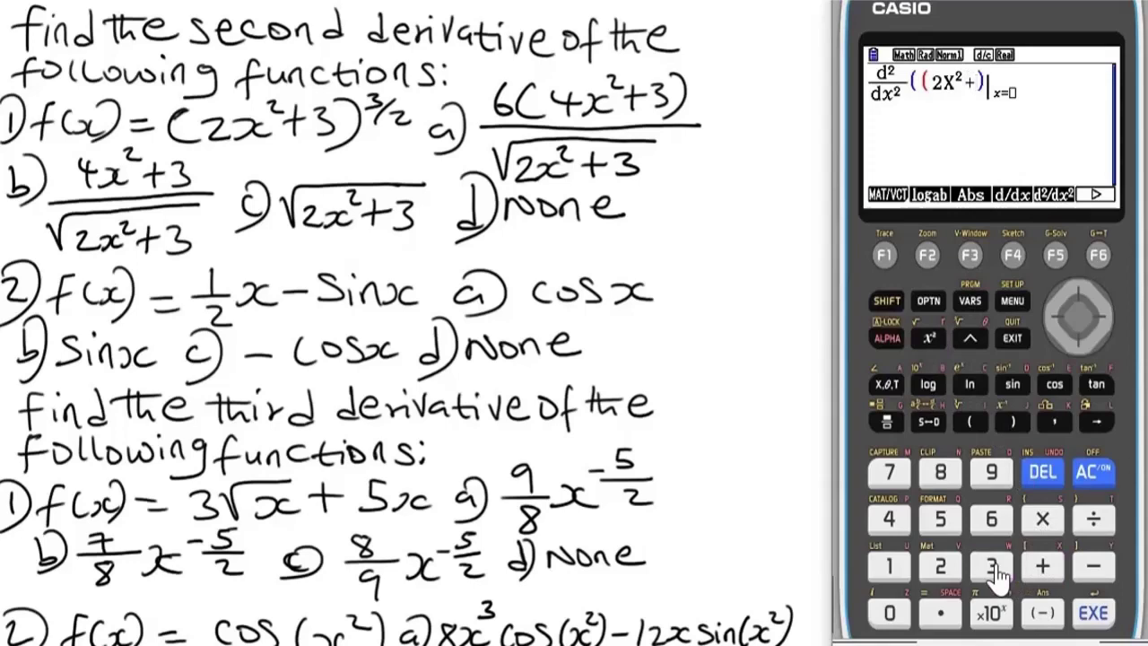
{"action": "left_click", "coordinate": [1015, 424]}
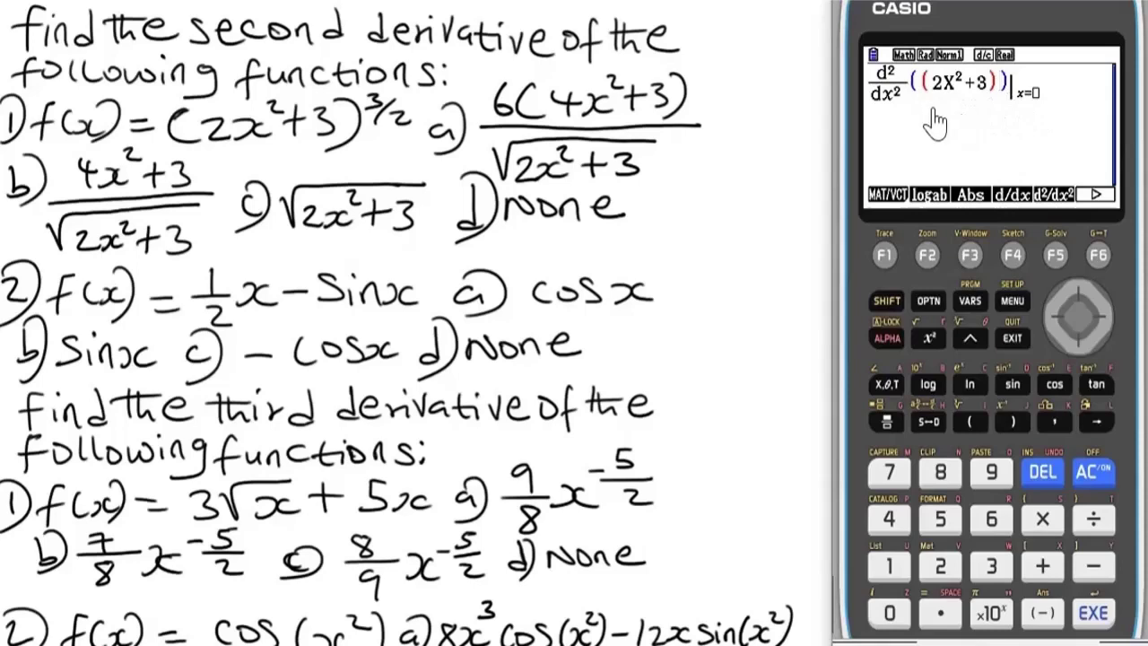
- Raise the bracketed expression in the derivative to the fractional power 3/2
{"action": "left_click", "coordinate": [972, 339]}
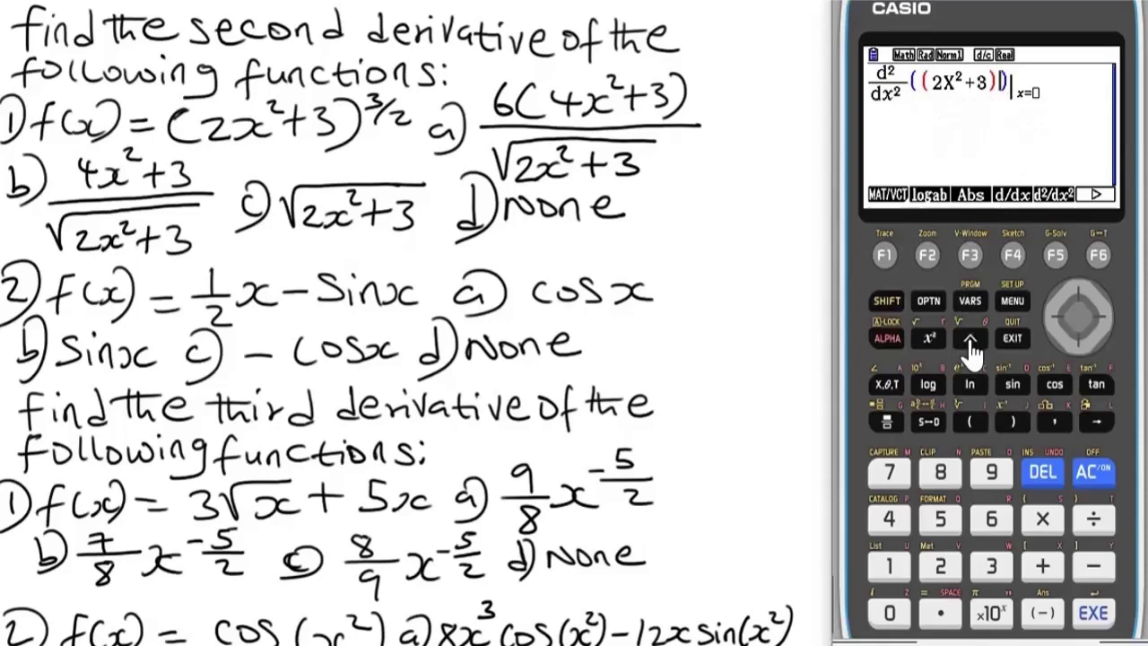
{"action": "left_click", "coordinate": [895, 424]}
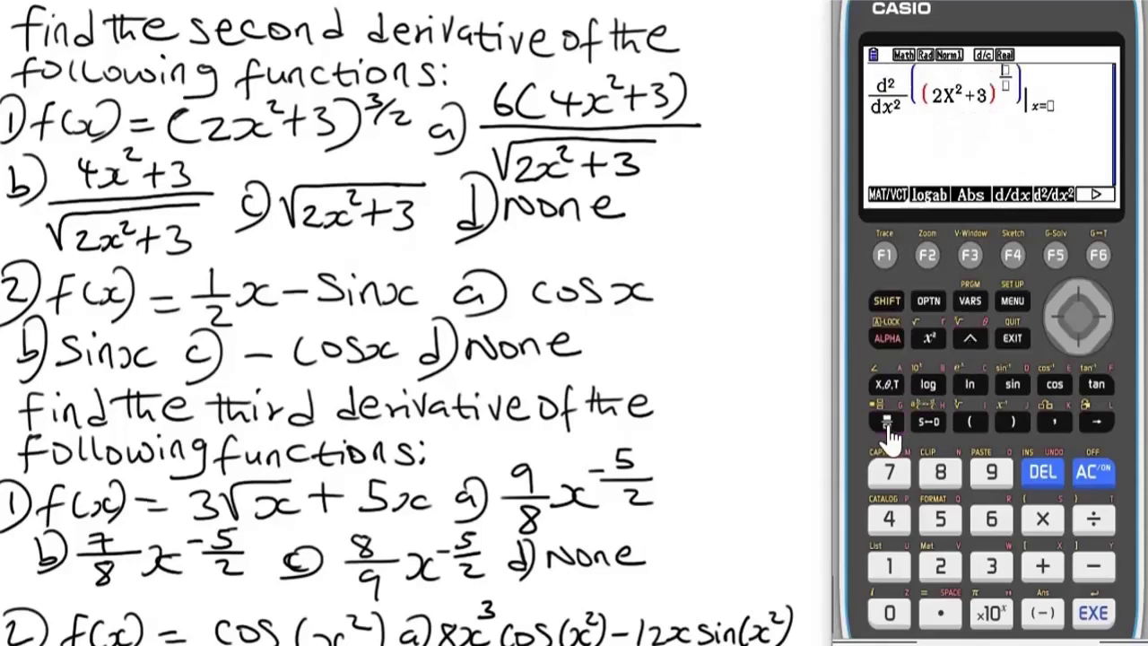
{"action": "left_click", "coordinate": [992, 566]}
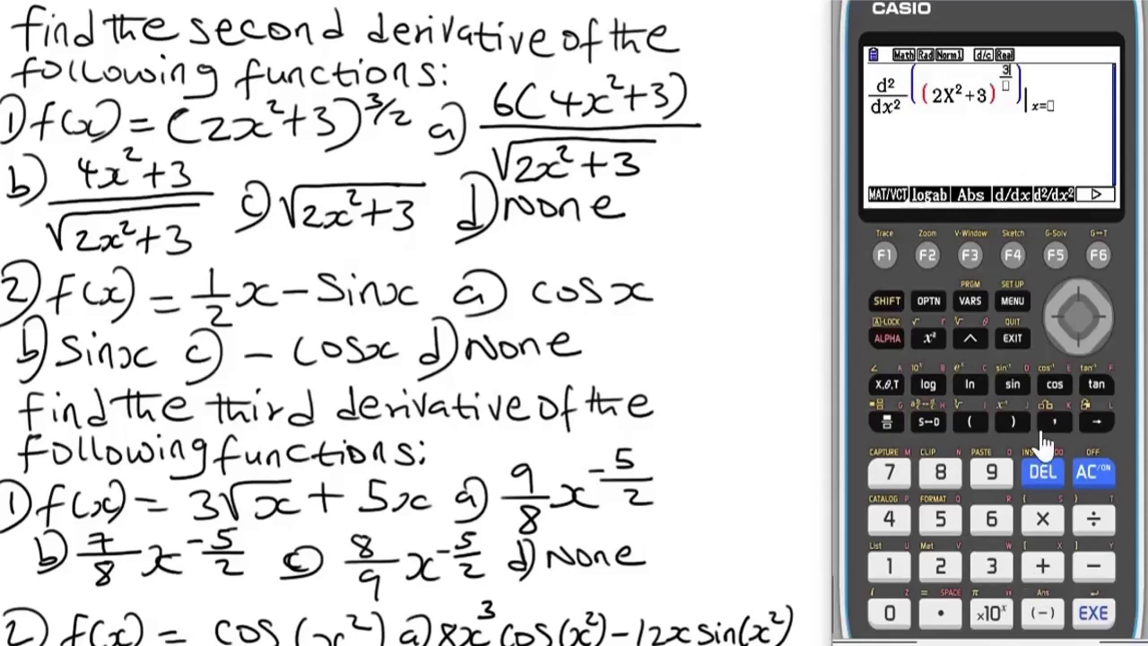
{"action": "left_click", "coordinate": [1081, 348]}
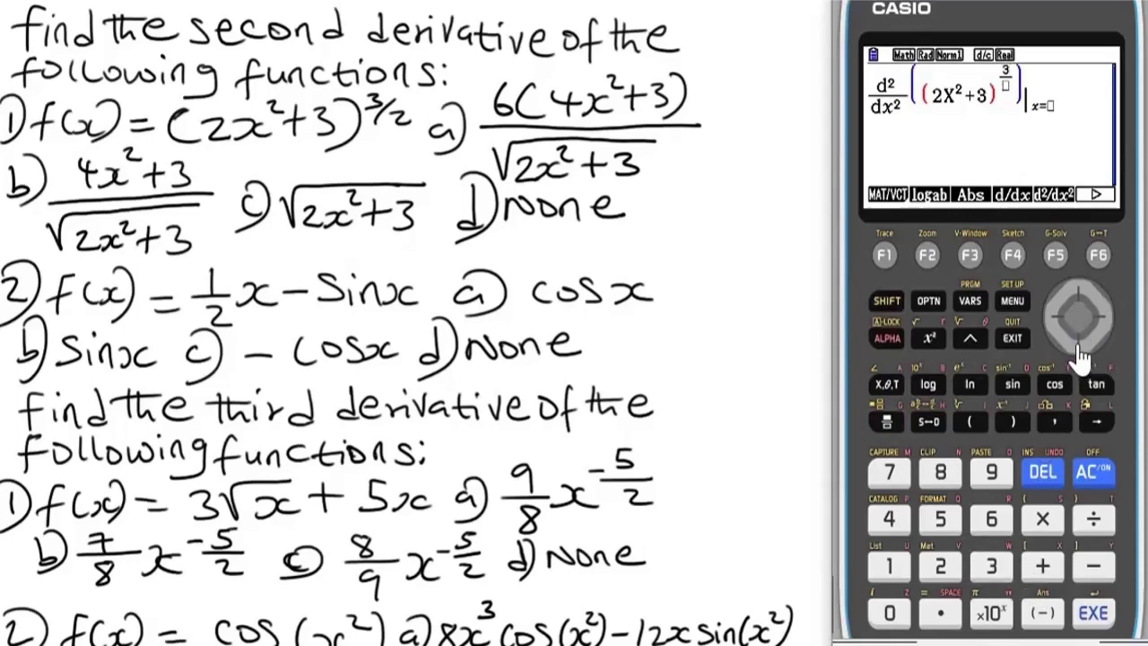
{"action": "left_click", "coordinate": [940, 566]}
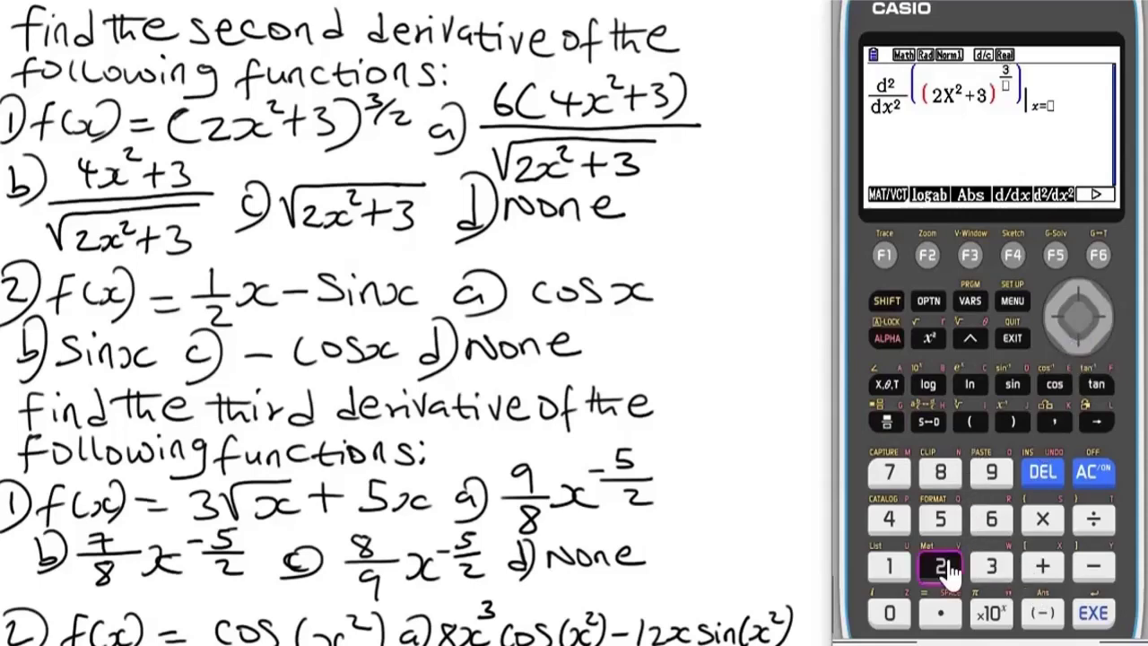
- Set the derivative's evaluation point to x=2 and calculate it
{"action": "left_click", "coordinate": [1101, 325]}
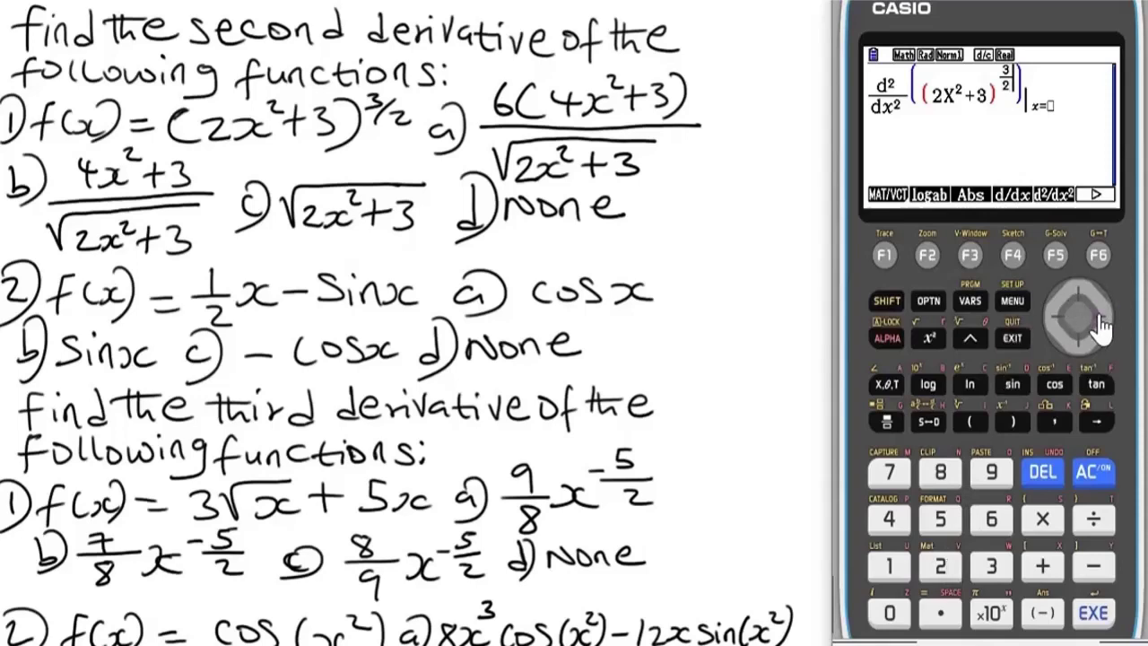
{"action": "left_click", "coordinate": [1101, 324]}
{"action": "left_click", "coordinate": [1101, 324]}
{"action": "left_click", "coordinate": [942, 569]}
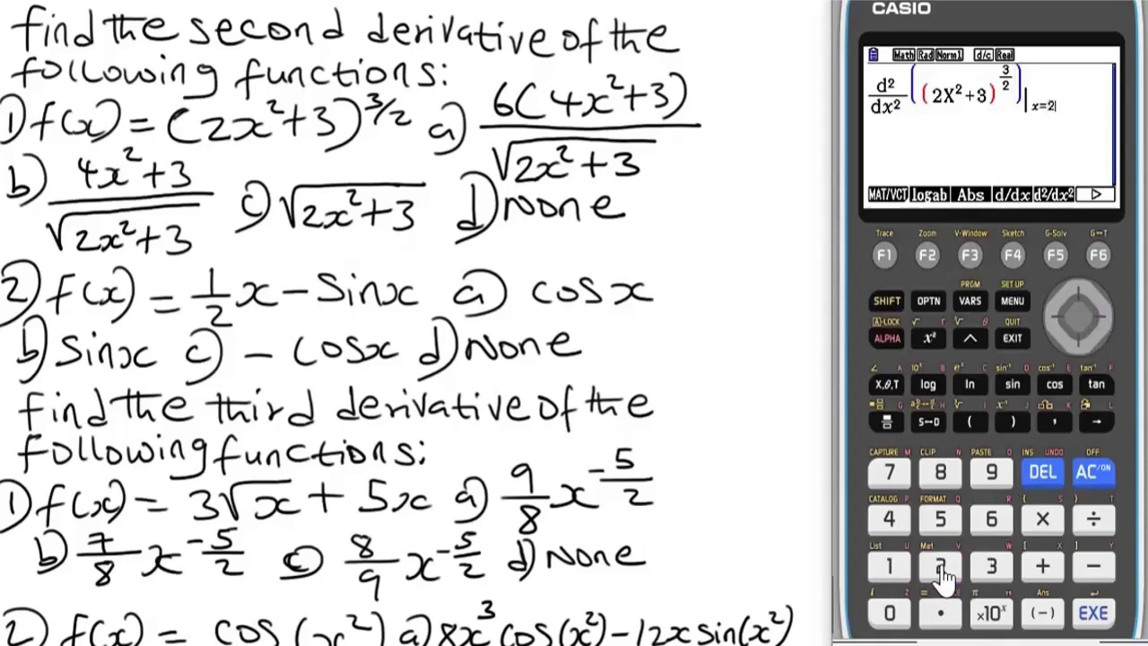
{"action": "left_click", "coordinate": [1094, 615]}
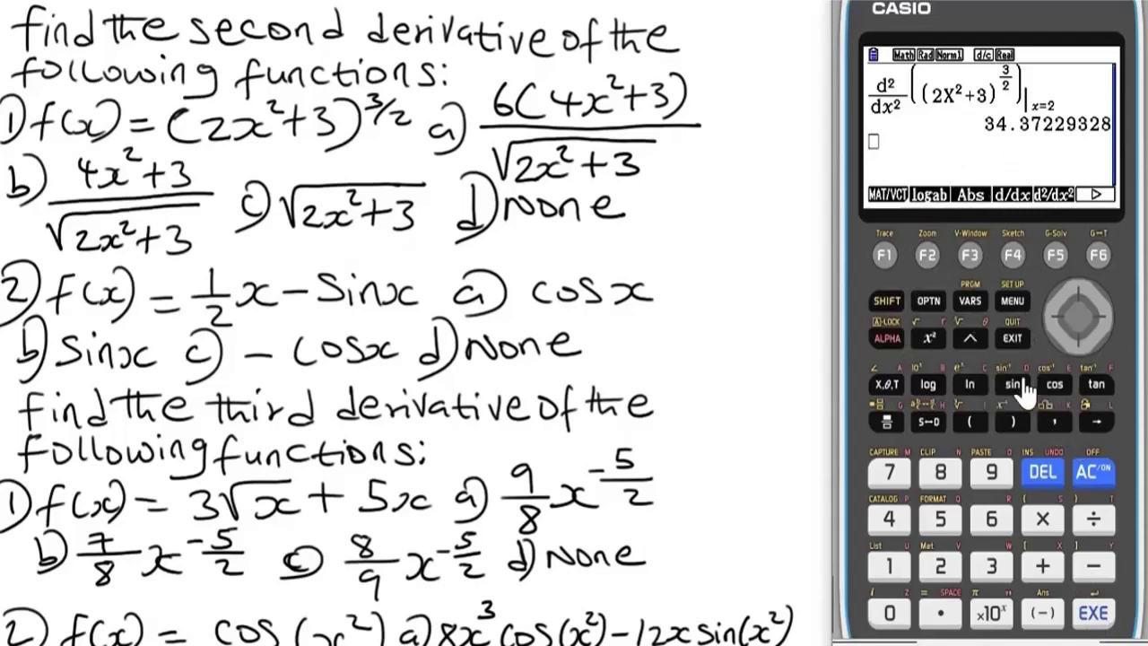
- Leave the math functions and delete the whole second-derivative calculation from the screen
{"action": "left_click", "coordinate": [1013, 341]}
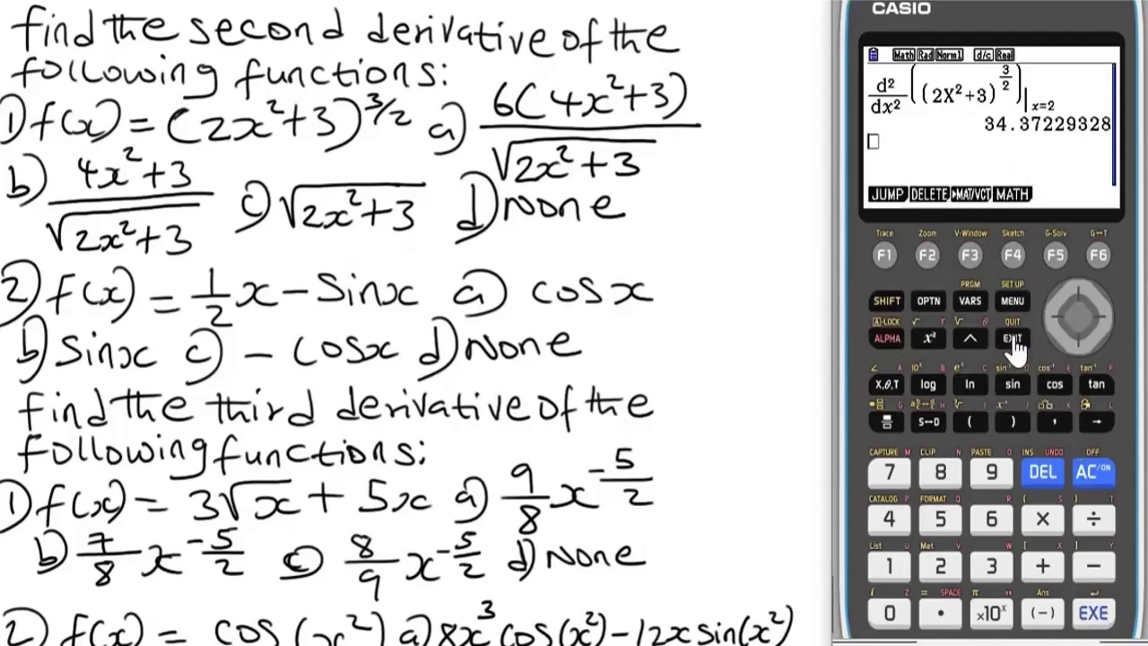
{"action": "left_click", "coordinate": [927, 256]}
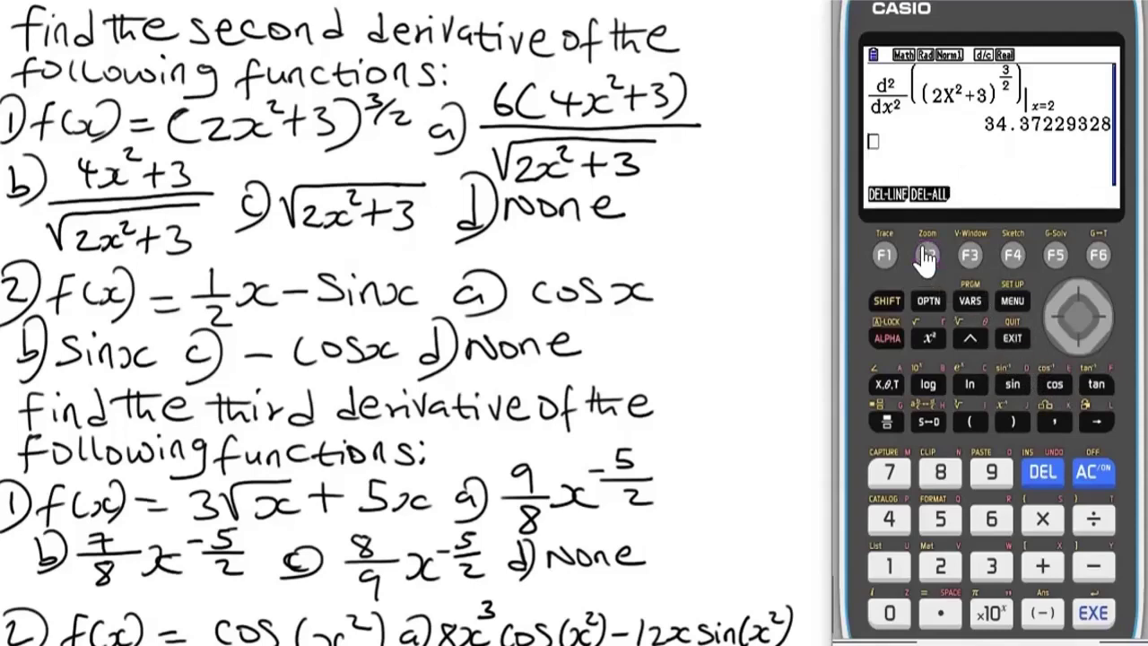
{"action": "left_click", "coordinate": [928, 256]}
{"action": "left_click", "coordinate": [885, 256]}
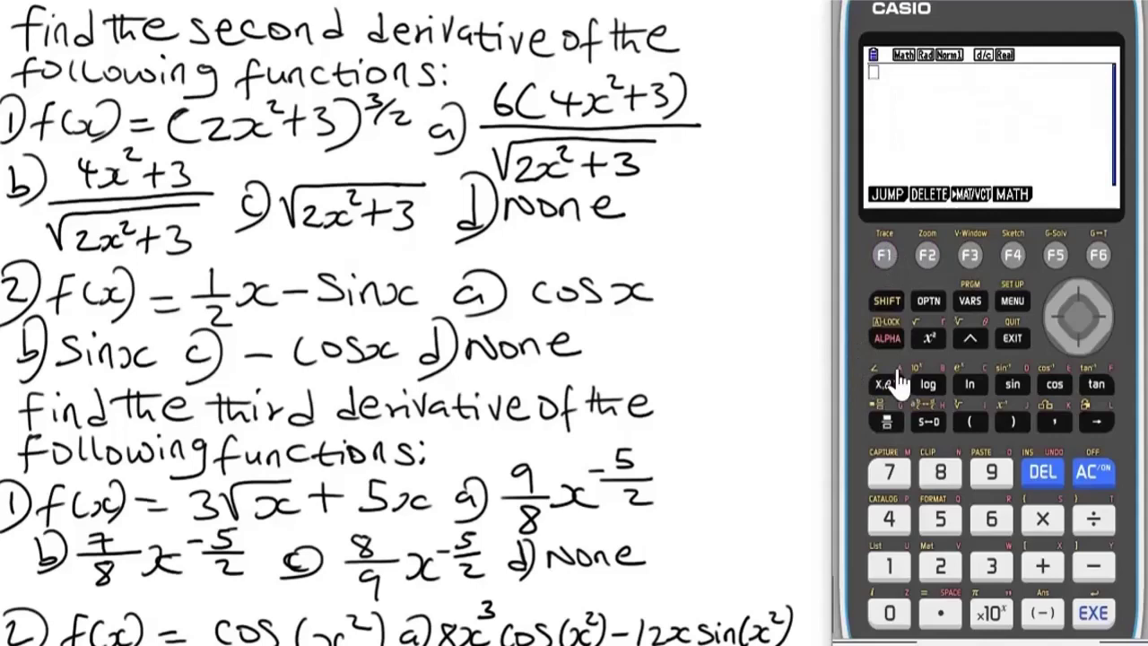
- Start a fraction for option a and enter 6(4X²+3) as its numerator
{"action": "left_click", "coordinate": [886, 422]}
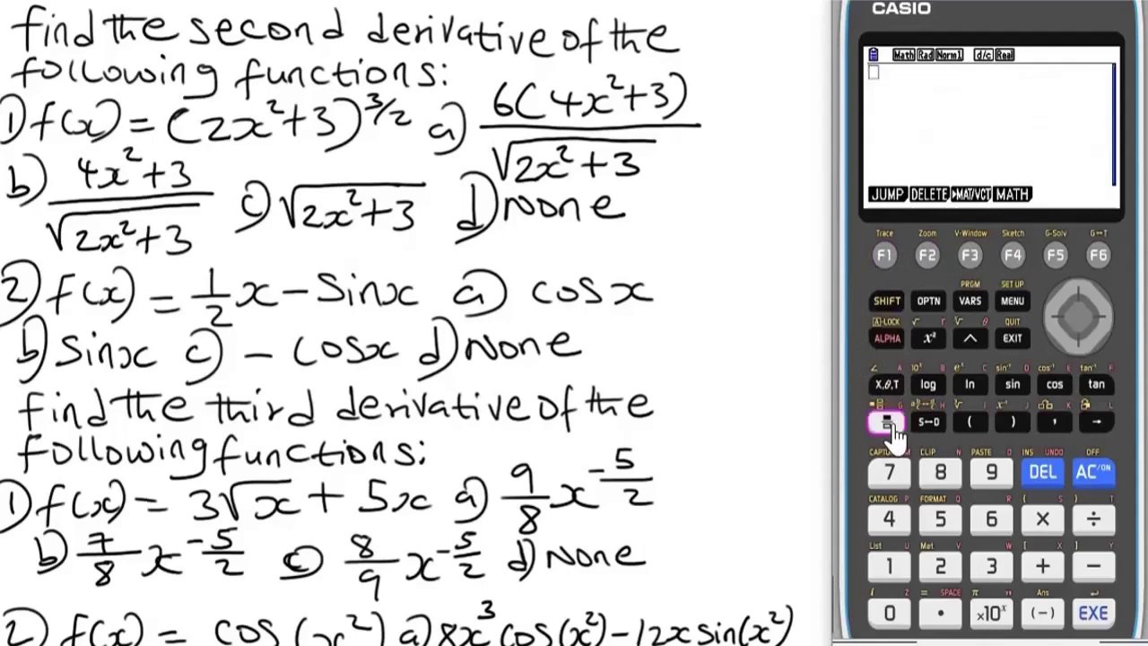
{"action": "left_click", "coordinate": [992, 519]}
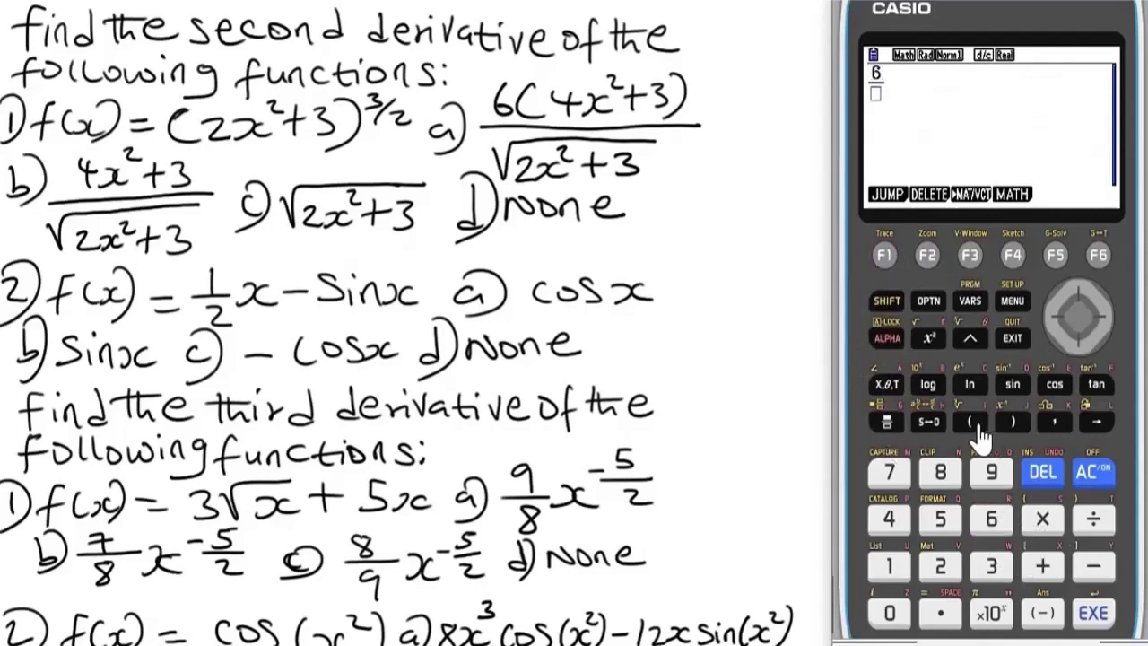
{"action": "left_click", "coordinate": [889, 518]}
{"action": "left_click", "coordinate": [887, 339]}
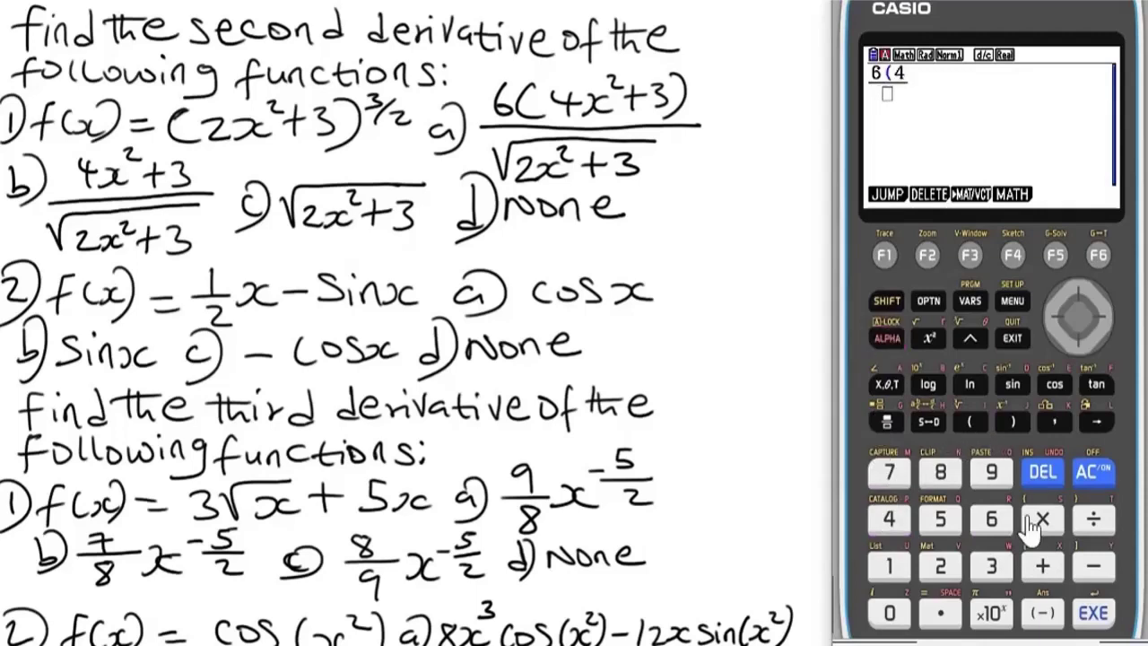
{"action": "left_click", "coordinate": [1048, 567]}
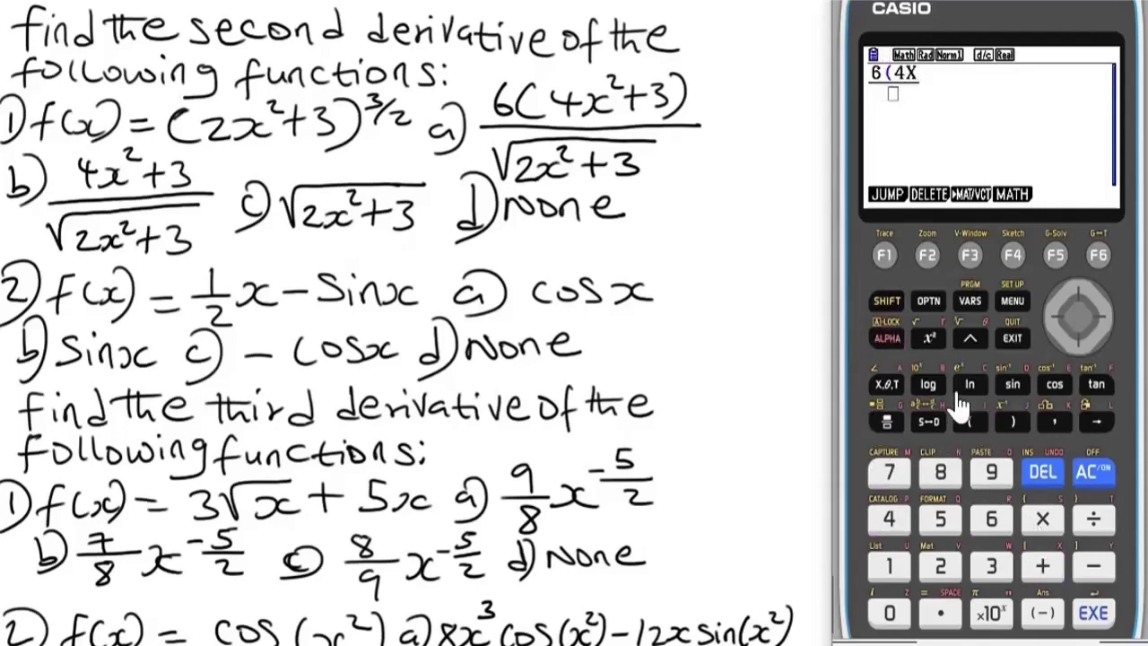
{"action": "left_click", "coordinate": [930, 339]}
{"action": "left_click", "coordinate": [1030, 566]}
{"action": "left_click", "coordinate": [993, 572]}
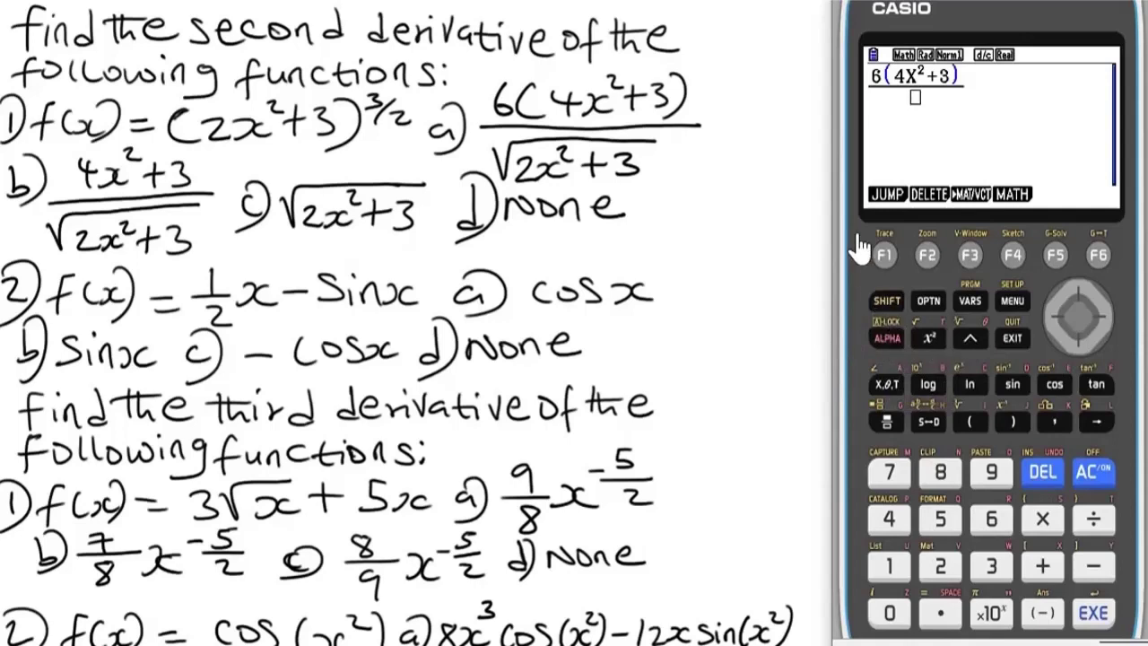
- Enter √(2X²+3) as the fraction's denominator and calculate the expression
{"action": "left_click", "coordinate": [886, 304]}
{"action": "left_click", "coordinate": [931, 341]}
{"action": "left_click", "coordinate": [942, 569]}
{"action": "left_click", "coordinate": [887, 341]}
{"action": "left_click", "coordinate": [1038, 569]}
{"action": "left_click", "coordinate": [929, 338]}
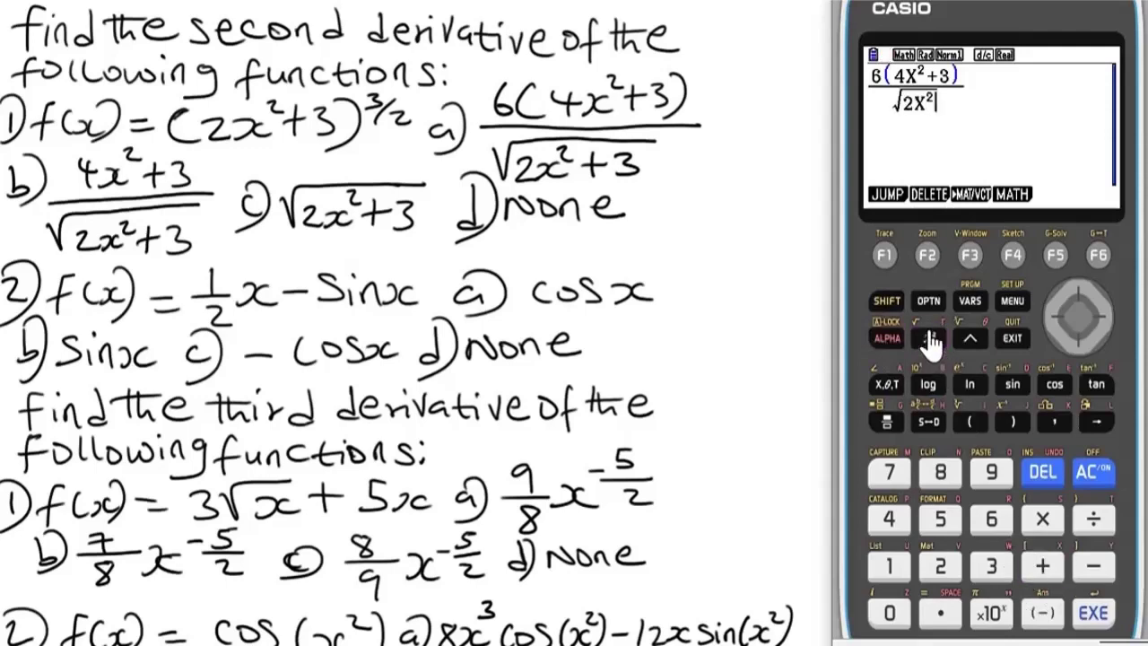
{"action": "left_click", "coordinate": [1043, 566]}
{"action": "left_click", "coordinate": [991, 569]}
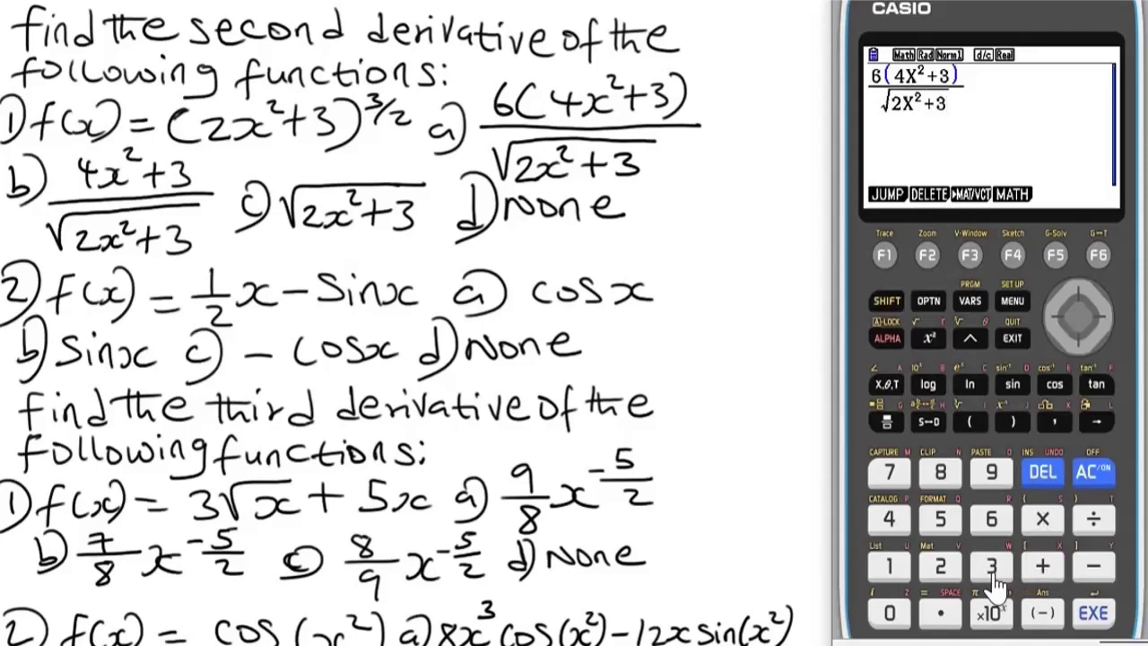
{"action": "left_click", "coordinate": [1094, 617]}
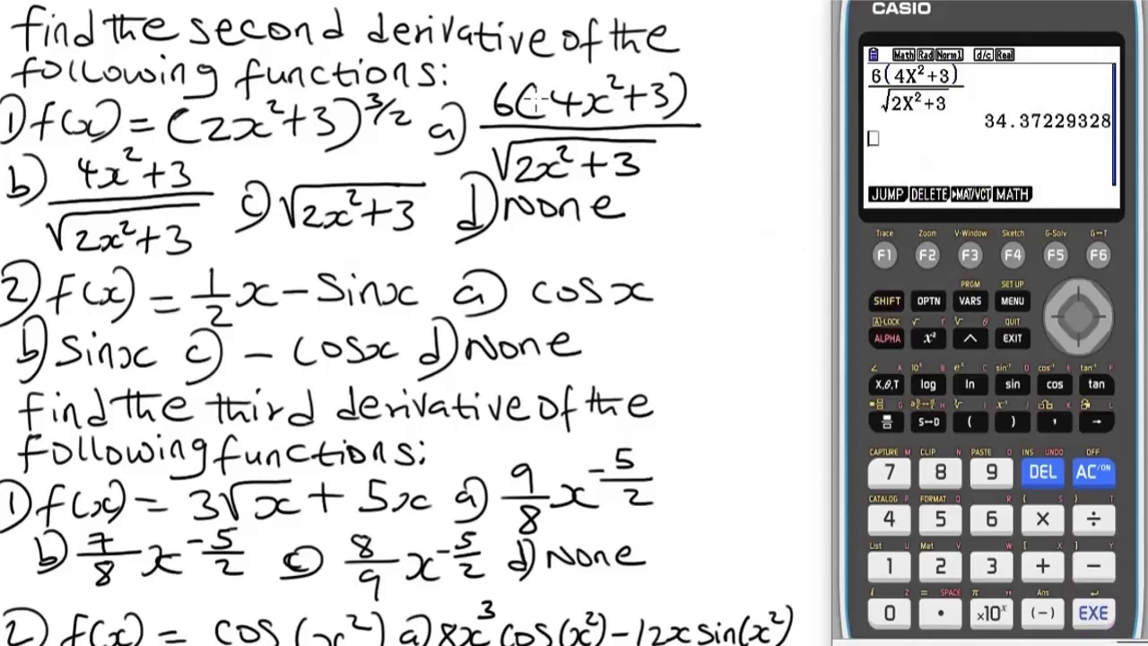
- Remove the factor 6 from the numerator of the entered fraction and recalculate it to test option b
{"action": "left_click", "coordinate": [1079, 291]}
{"action": "left_click", "coordinate": [1078, 292]}
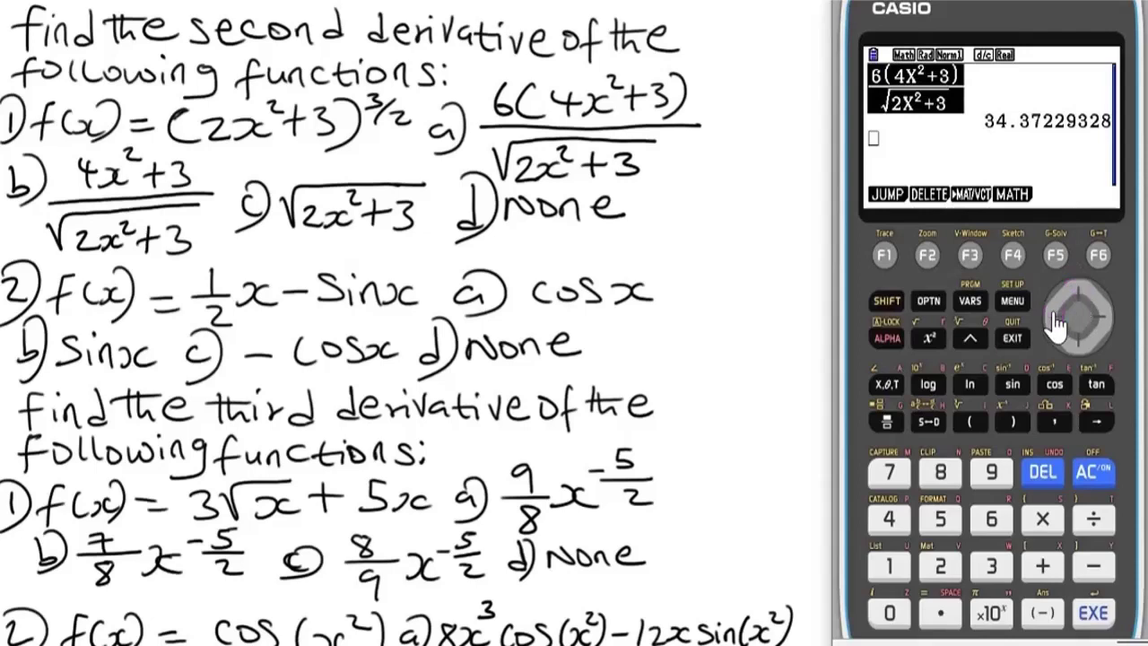
{"action": "left_click", "coordinate": [1057, 323]}
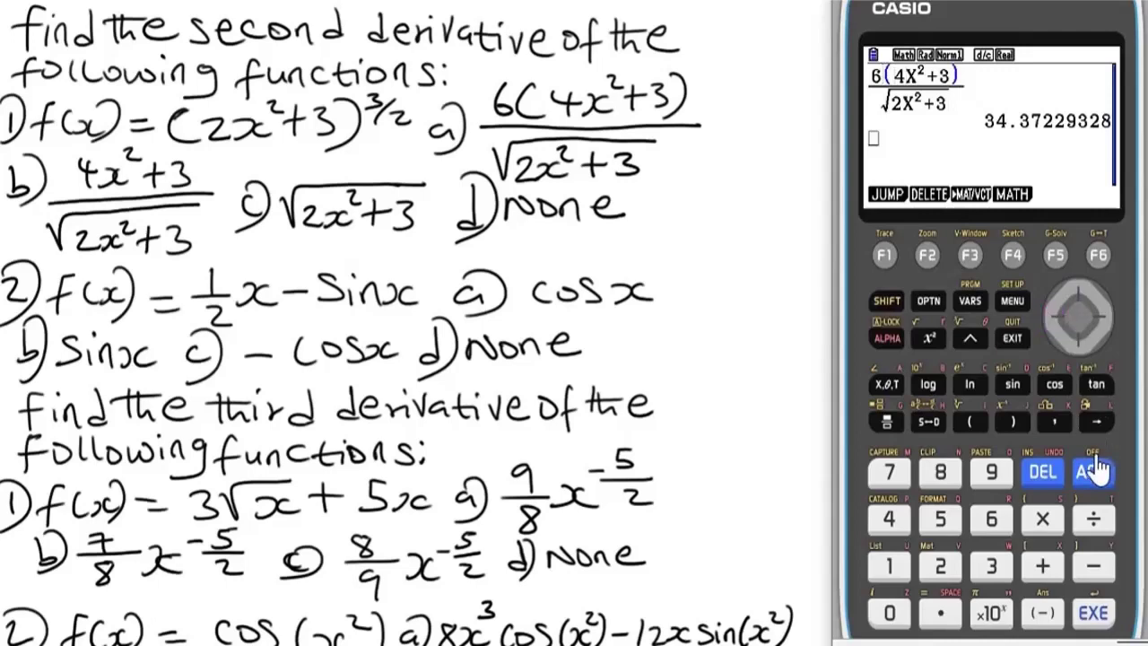
{"action": "left_click", "coordinate": [1042, 472]}
{"action": "left_click", "coordinate": [1101, 605]}
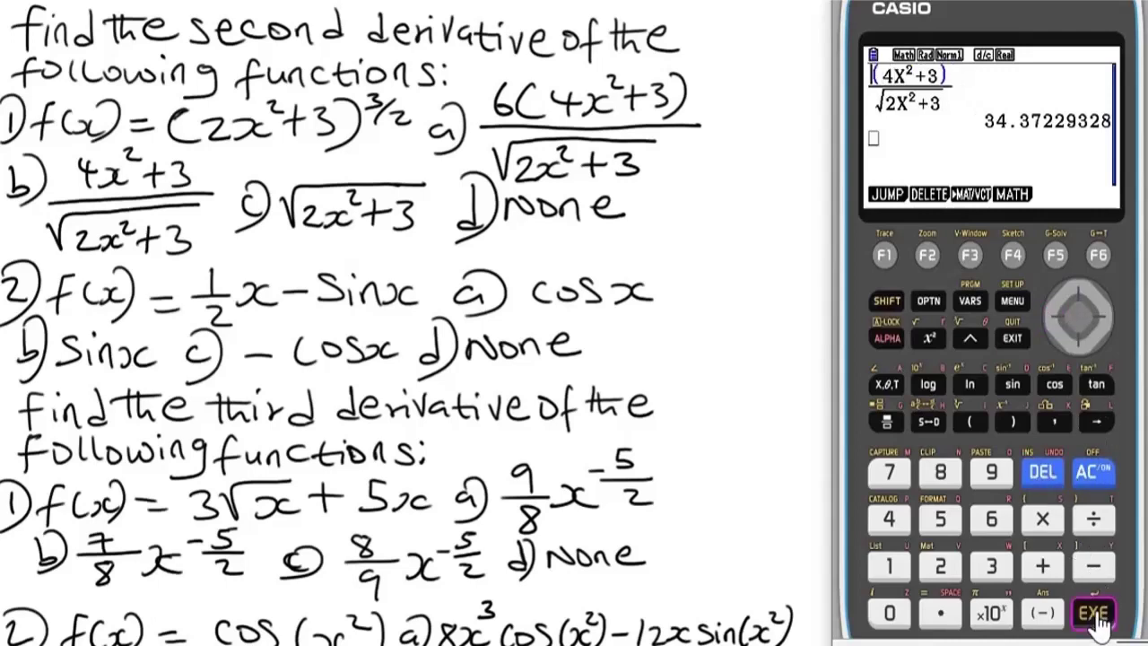
{"action": "left_click", "coordinate": [927, 423]}
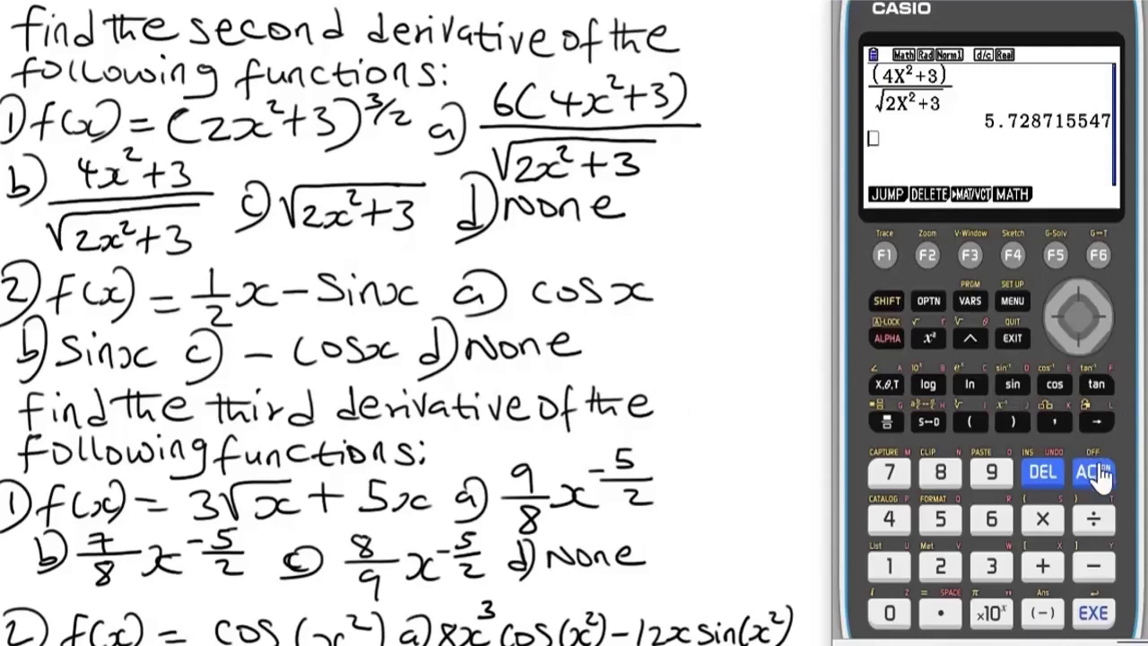
- Delete the whole fraction calculation from the screen
{"action": "left_click", "coordinate": [1012, 343]}
{"action": "left_click", "coordinate": [928, 259]}
{"action": "left_click", "coordinate": [885, 257]}
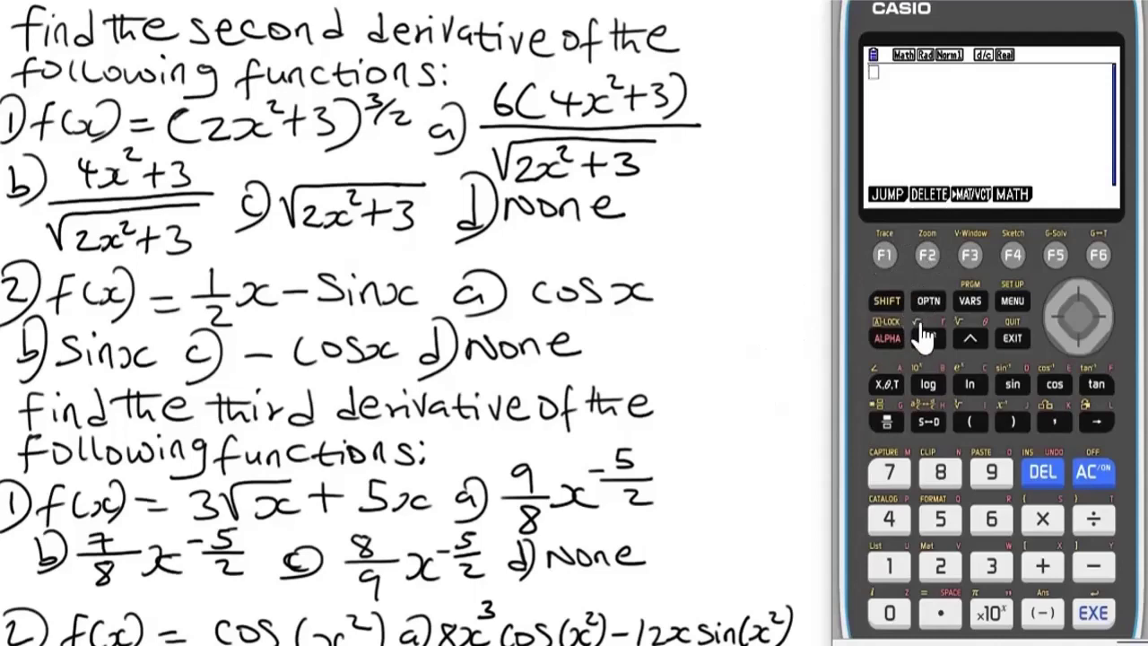
- Insert the second-derivative template d²/dx² and enter 1/2 X as the first term of its function
{"action": "left_click", "coordinate": [1010, 259]}
{"action": "left_click", "coordinate": [1056, 259]}
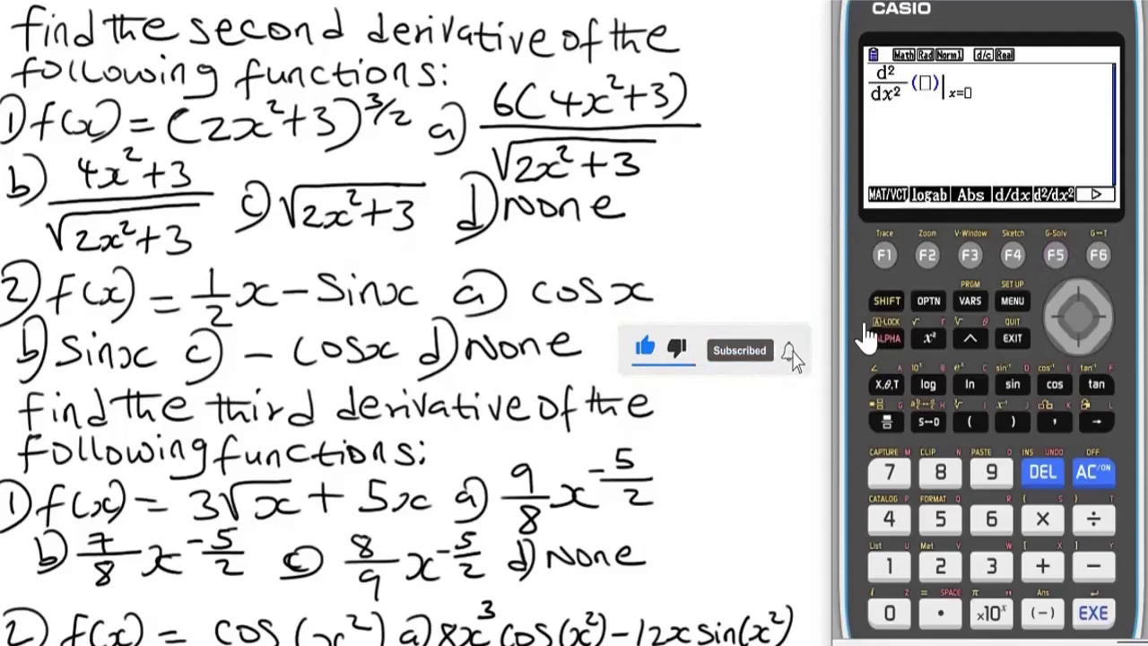
{"action": "left_click", "coordinate": [888, 423]}
{"action": "left_click", "coordinate": [889, 561]}
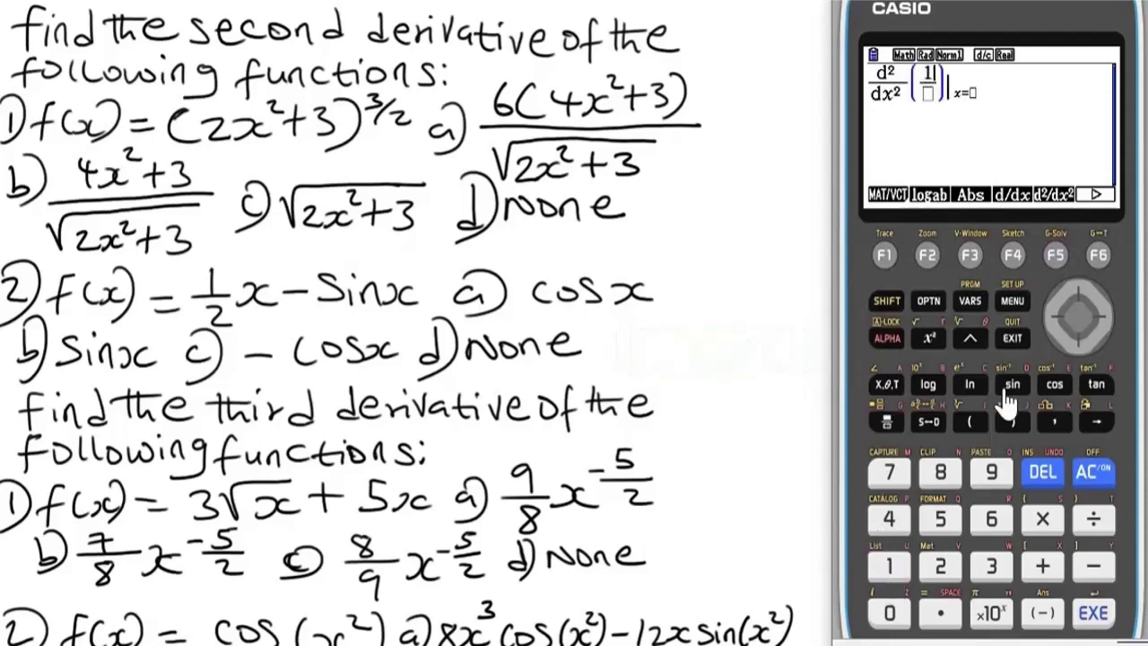
{"action": "left_click", "coordinate": [940, 574]}
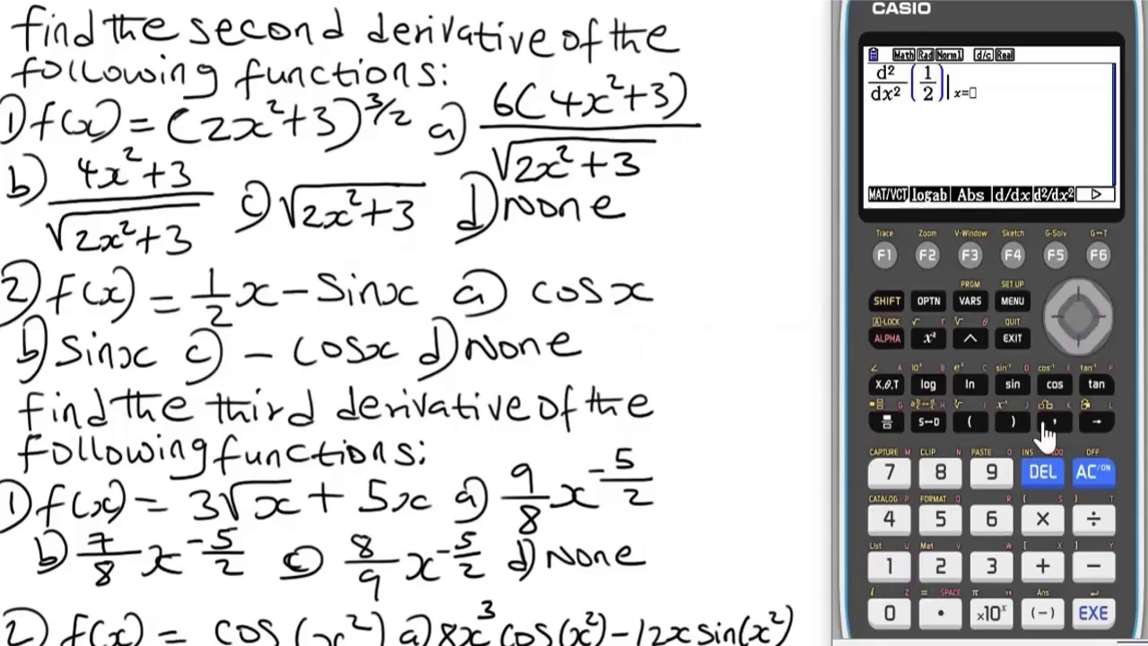
{"action": "left_click", "coordinate": [886, 339]}
{"action": "left_click", "coordinate": [1043, 565]}
- Complete the derivative's function with −sin X and calculate it at x=2
{"action": "left_click", "coordinate": [1096, 573]}
{"action": "left_click", "coordinate": [1012, 387]}
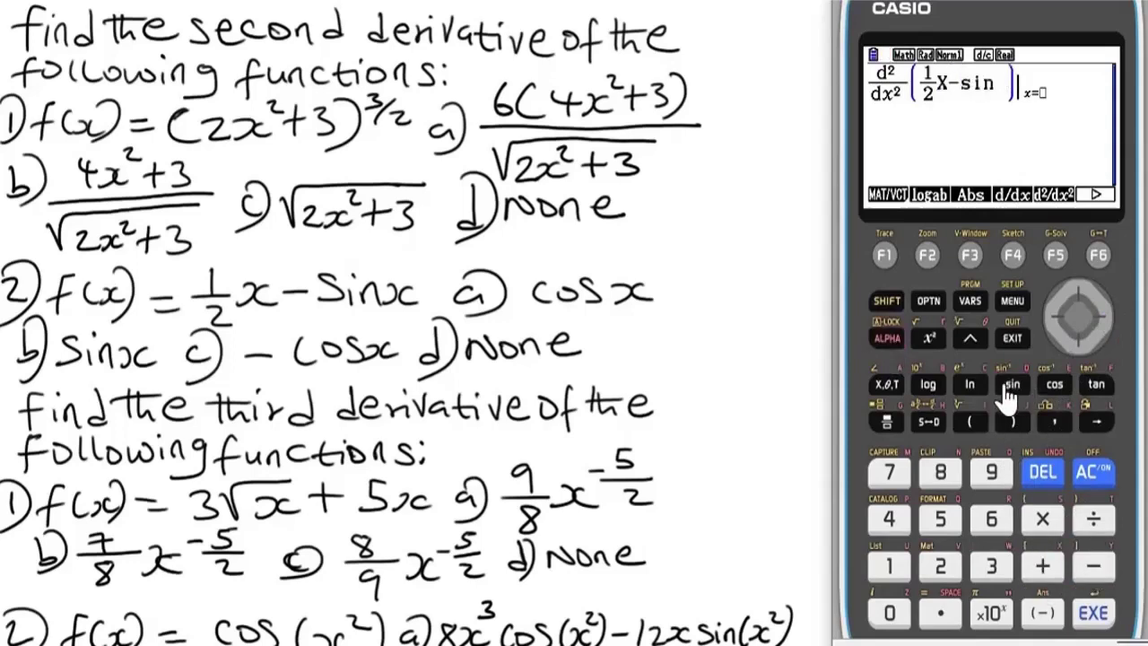
{"action": "left_click", "coordinate": [1040, 563]}
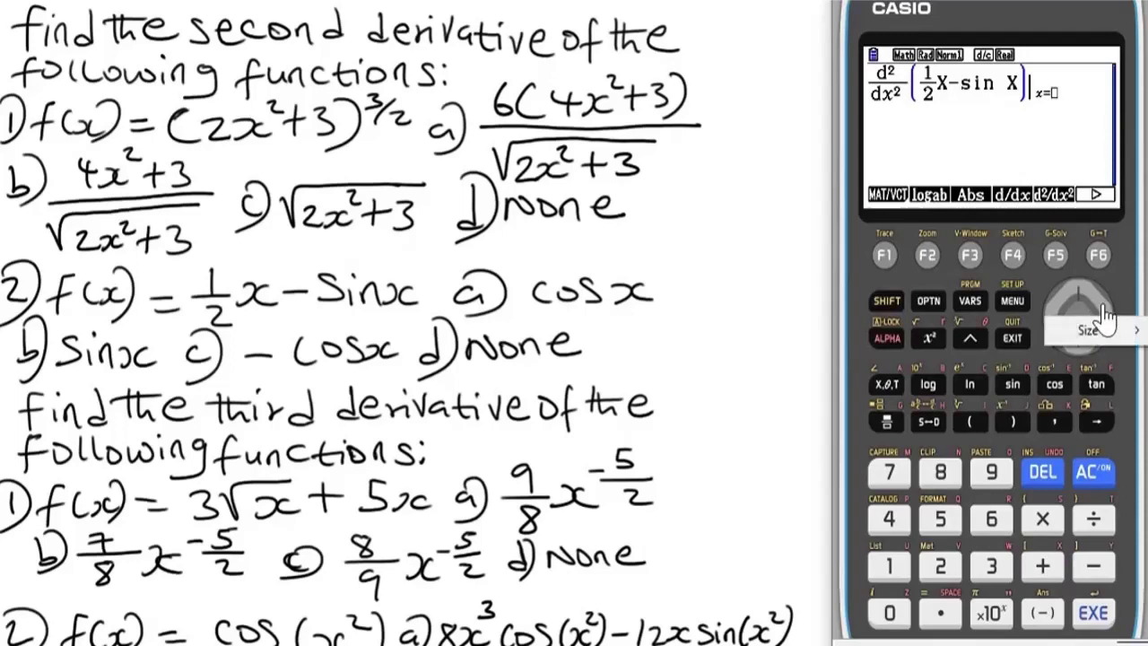
{"action": "left_click", "coordinate": [1105, 315]}
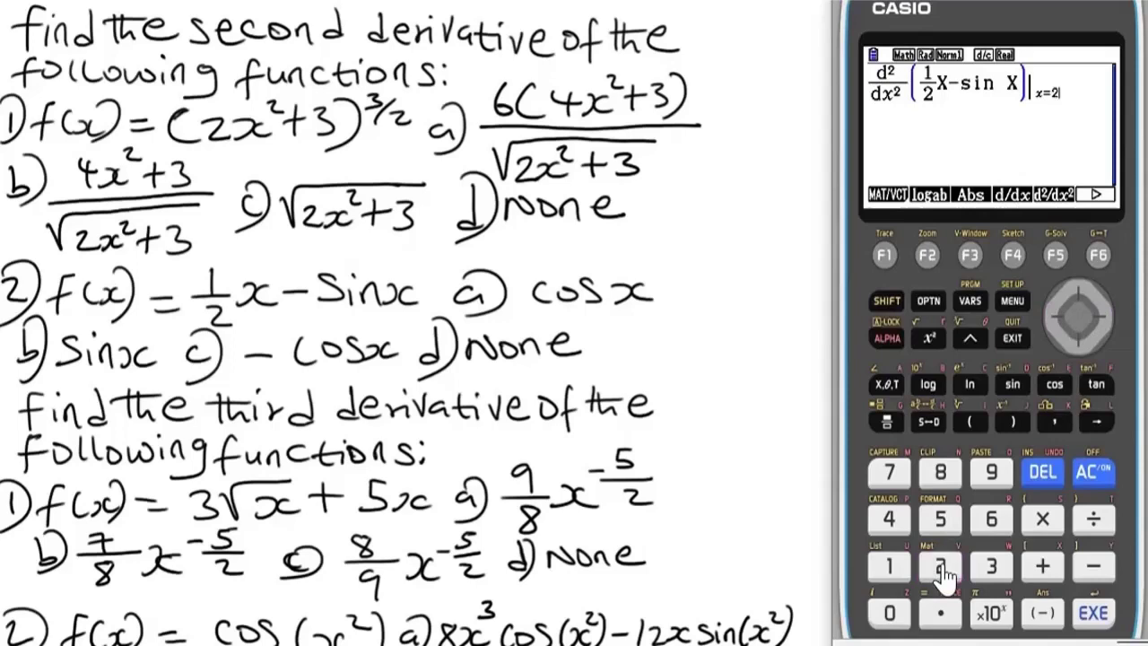
{"action": "left_click", "coordinate": [1089, 611]}
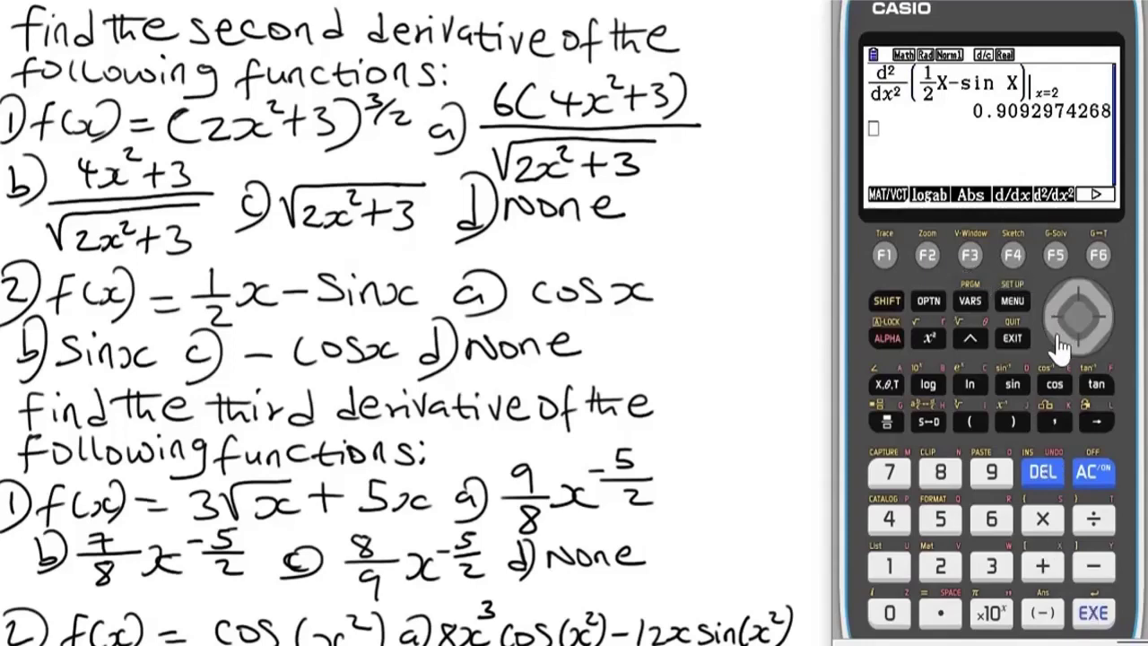
- Leave the math functions and delete the second-derivative calculation of 1/2 X−sin X
{"action": "left_click", "coordinate": [1010, 334]}
{"action": "left_click", "coordinate": [929, 260]}
{"action": "left_click", "coordinate": [928, 256]}
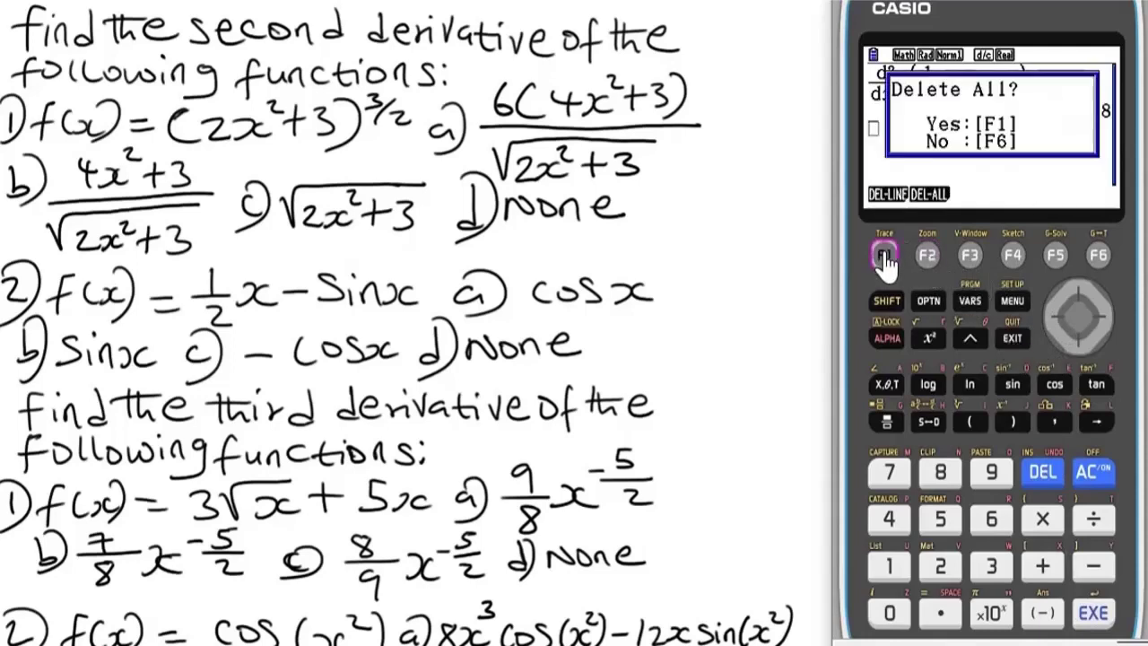
{"action": "left_click", "coordinate": [885, 256]}
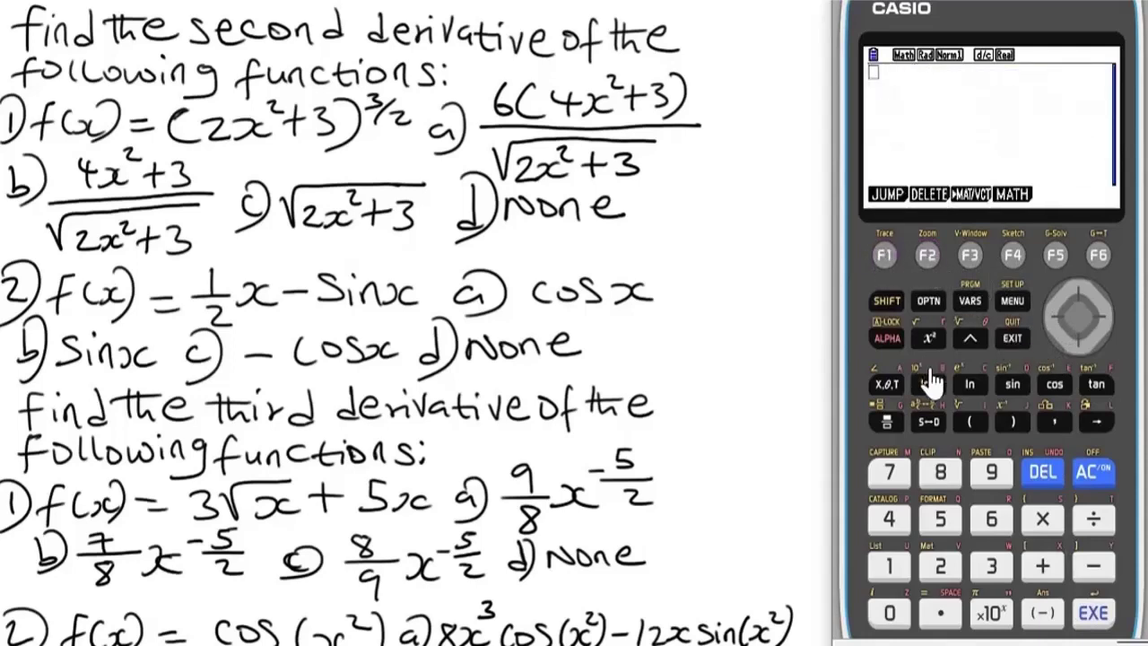
- Calculate cos X to test option a of the second question
{"action": "left_click", "coordinate": [1056, 386]}
{"action": "left_click", "coordinate": [887, 341]}
{"action": "left_click", "coordinate": [1042, 566]}
{"action": "left_click", "coordinate": [1096, 617]}
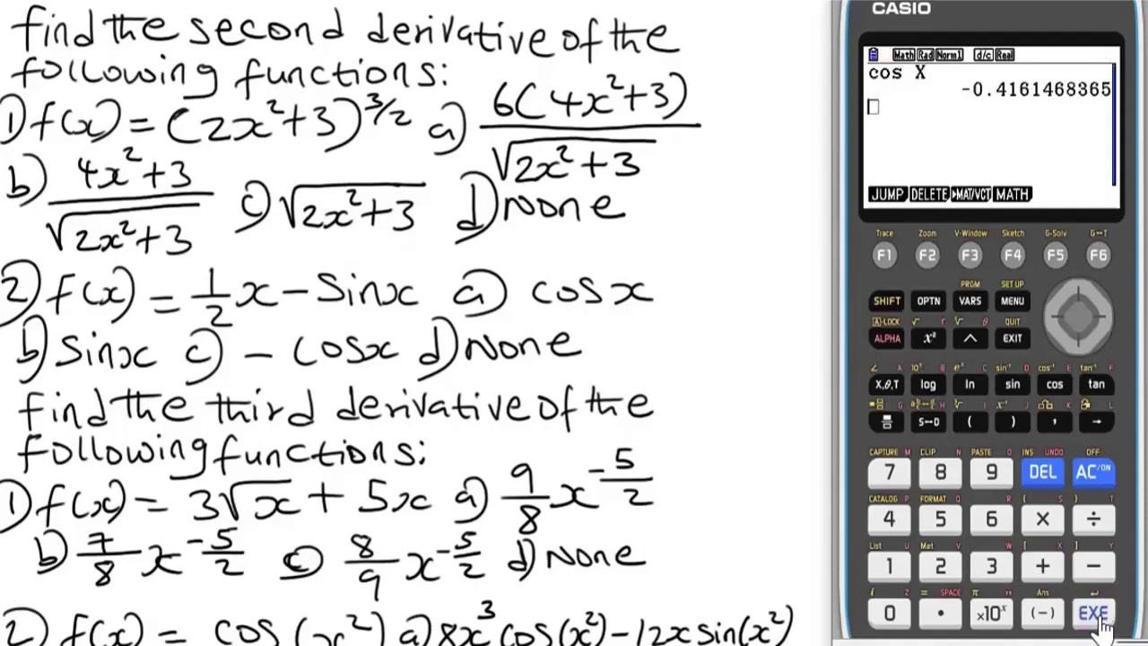
- Replace cos with sin in the entered expression and recalculate it as sin X to test option b
{"action": "left_click", "coordinate": [1074, 294]}
{"action": "left_click", "coordinate": [1076, 289]}
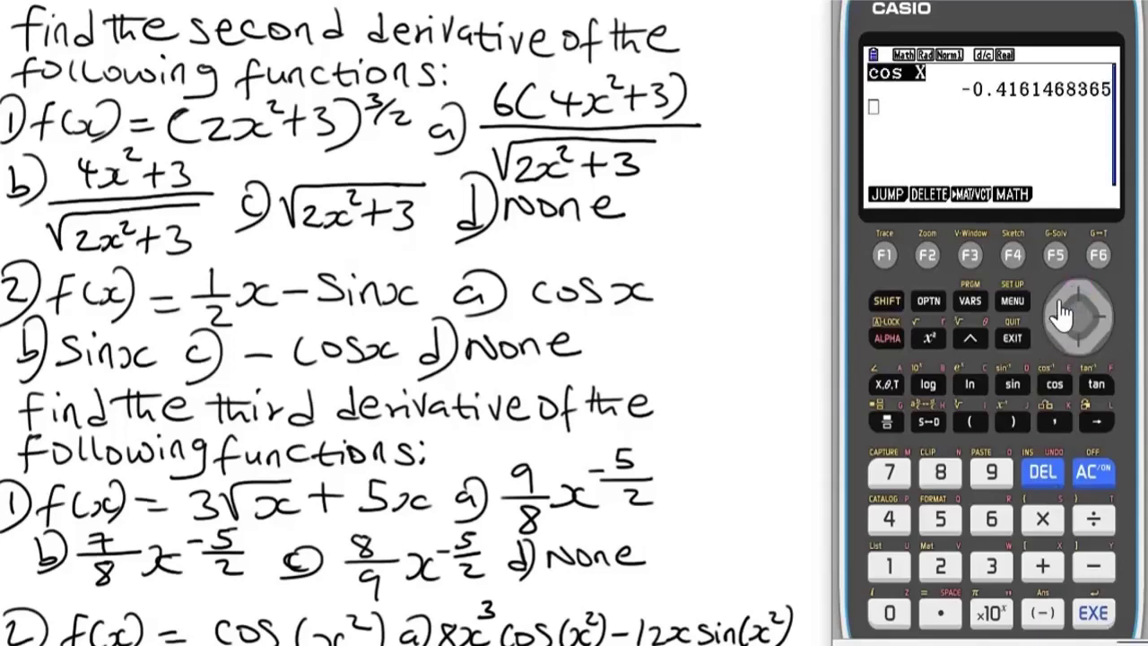
{"action": "left_click", "coordinate": [1051, 330]}
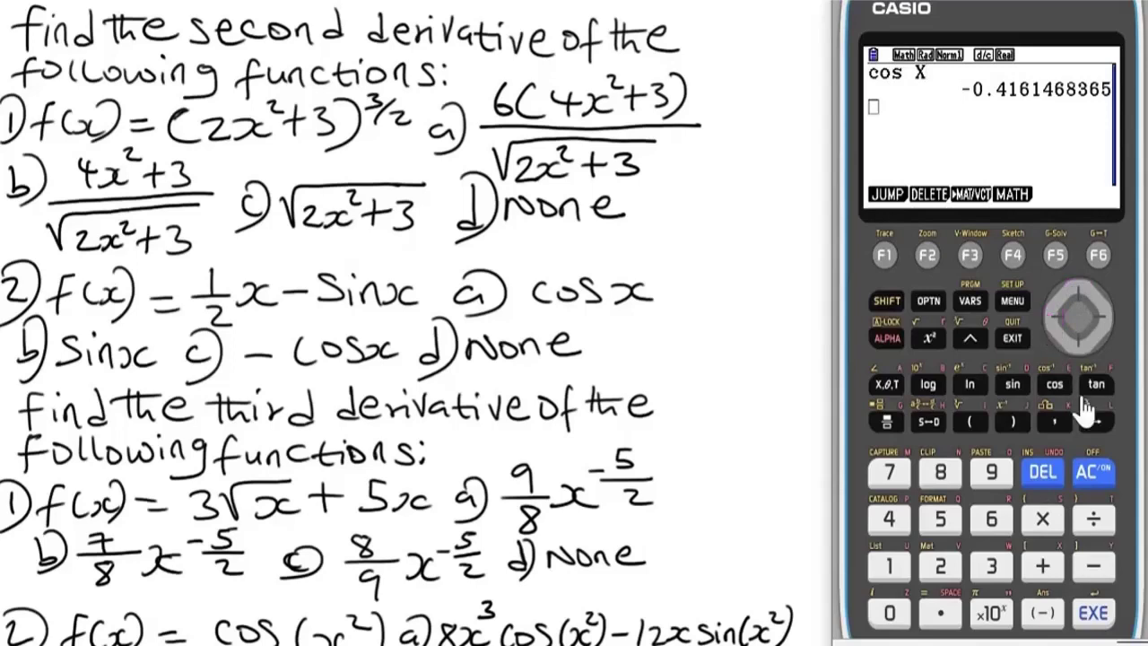
{"action": "left_click", "coordinate": [1043, 471]}
{"action": "left_click", "coordinate": [1012, 386]}
{"action": "left_click", "coordinate": [1094, 615]}
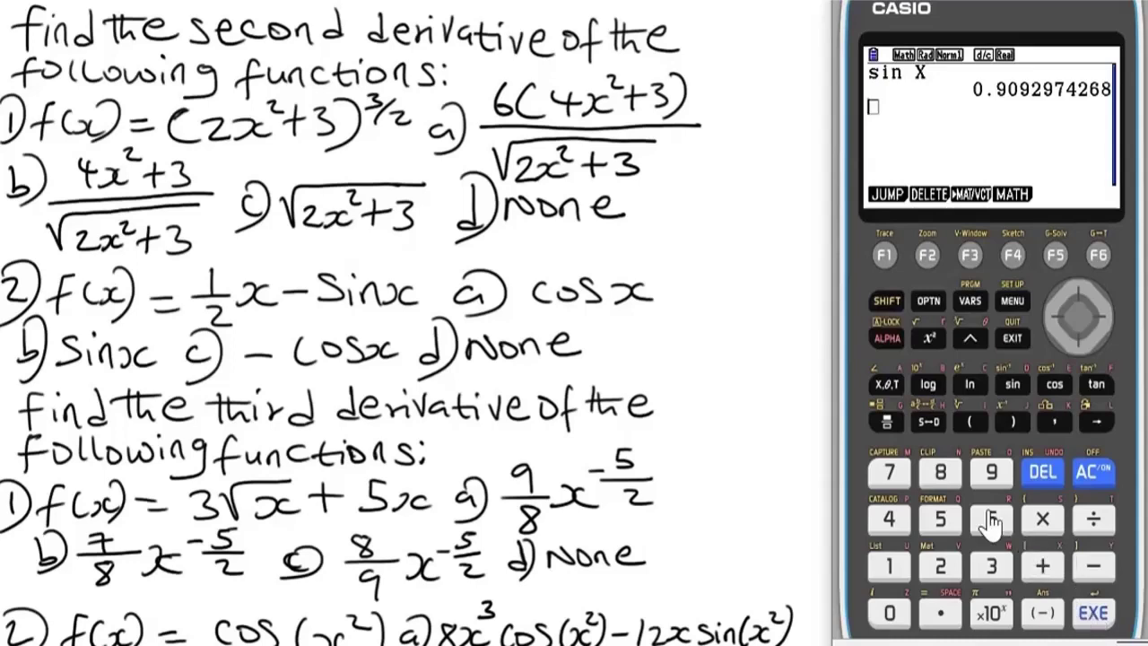
- Delete the sin X calculation from the screen
{"action": "left_click", "coordinate": [926, 258]}
{"action": "left_click", "coordinate": [926, 259]}
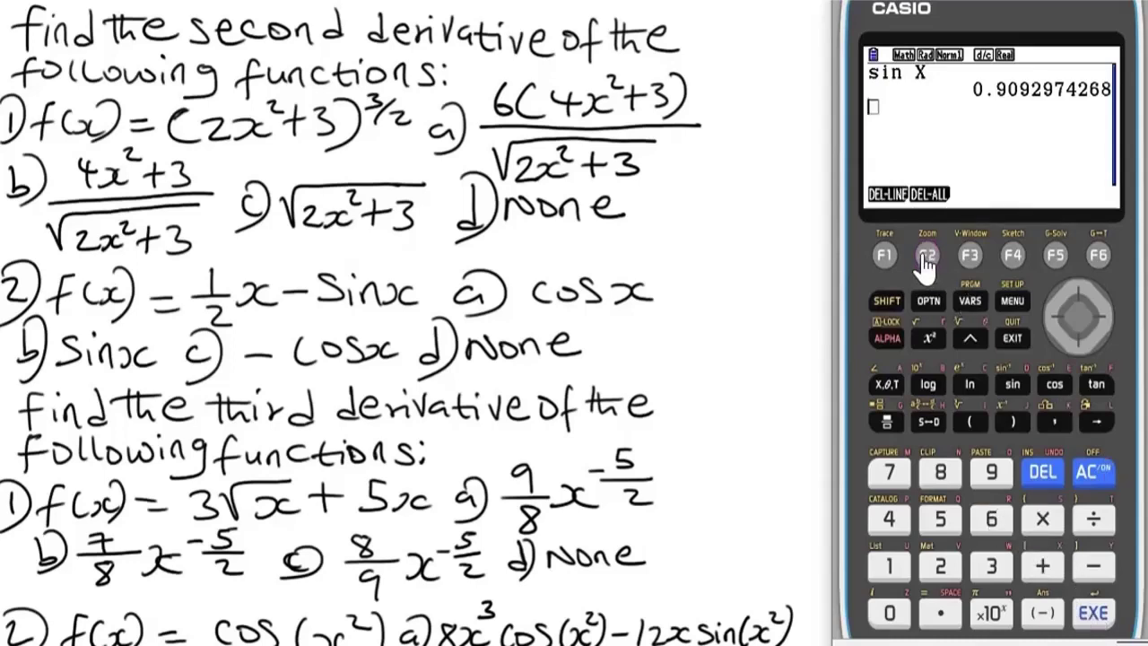
{"action": "left_click", "coordinate": [885, 257]}
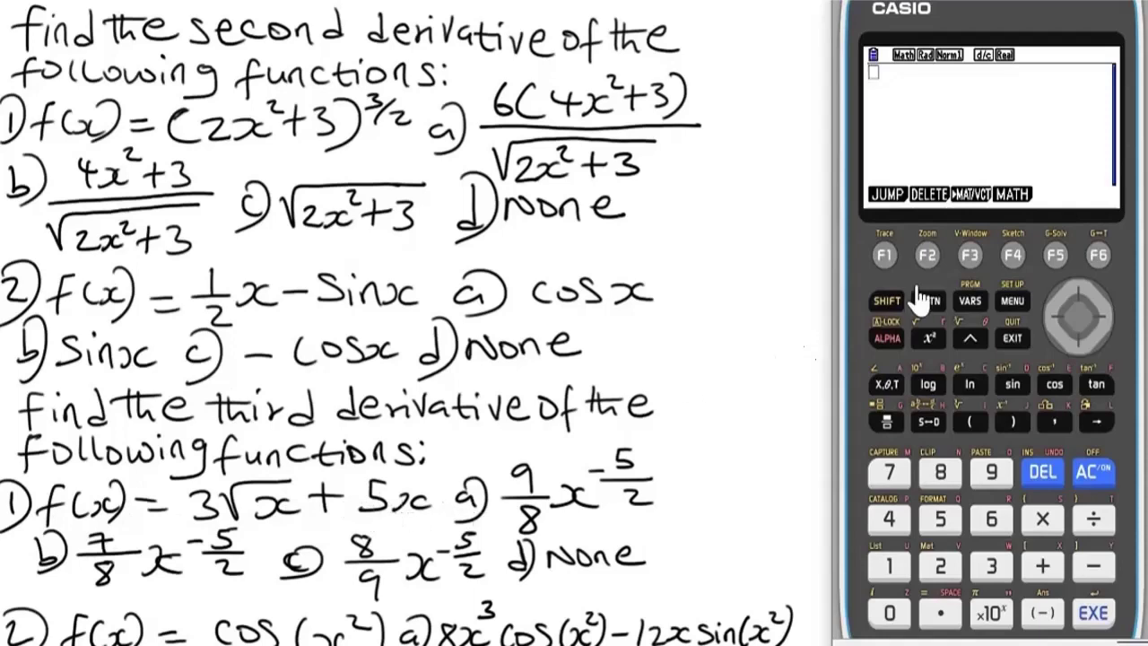
- Insert the second-derivative template d²/dx² and enter 3√X+5X as its function
{"action": "left_click", "coordinate": [1012, 256]}
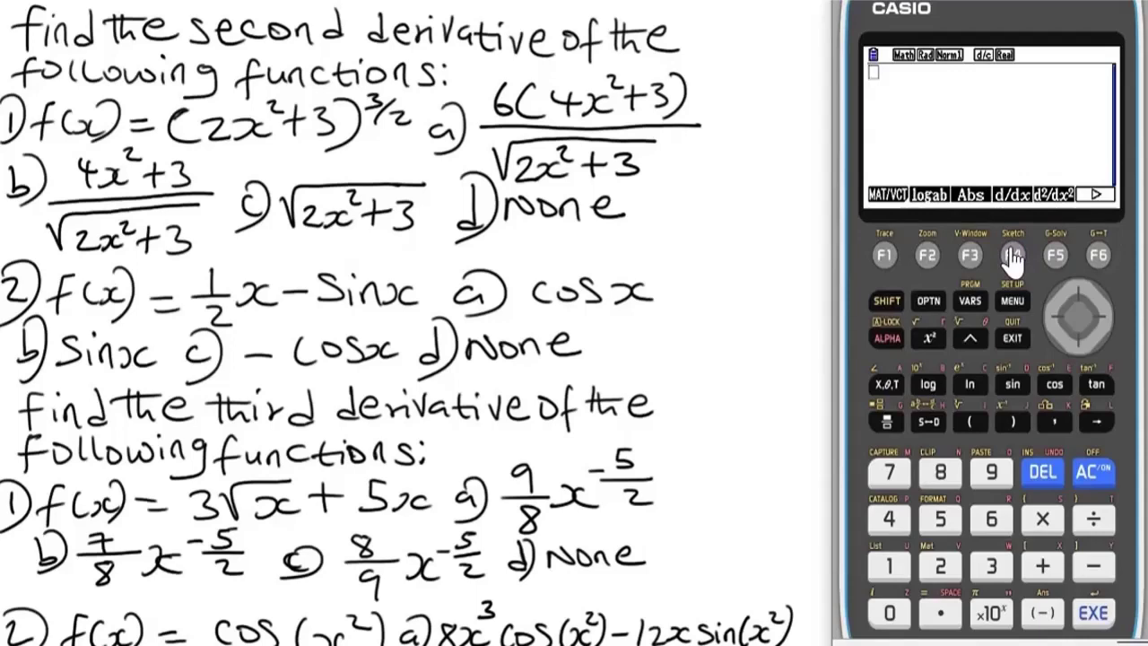
{"action": "left_click", "coordinate": [1055, 258]}
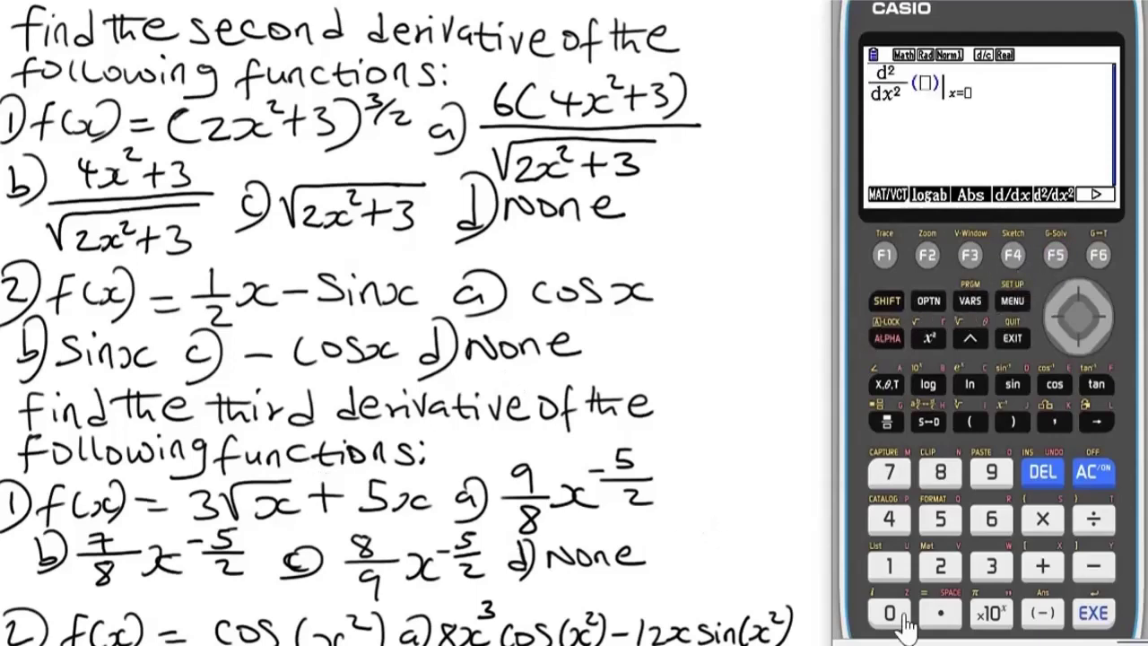
{"action": "left_click", "coordinate": [991, 565]}
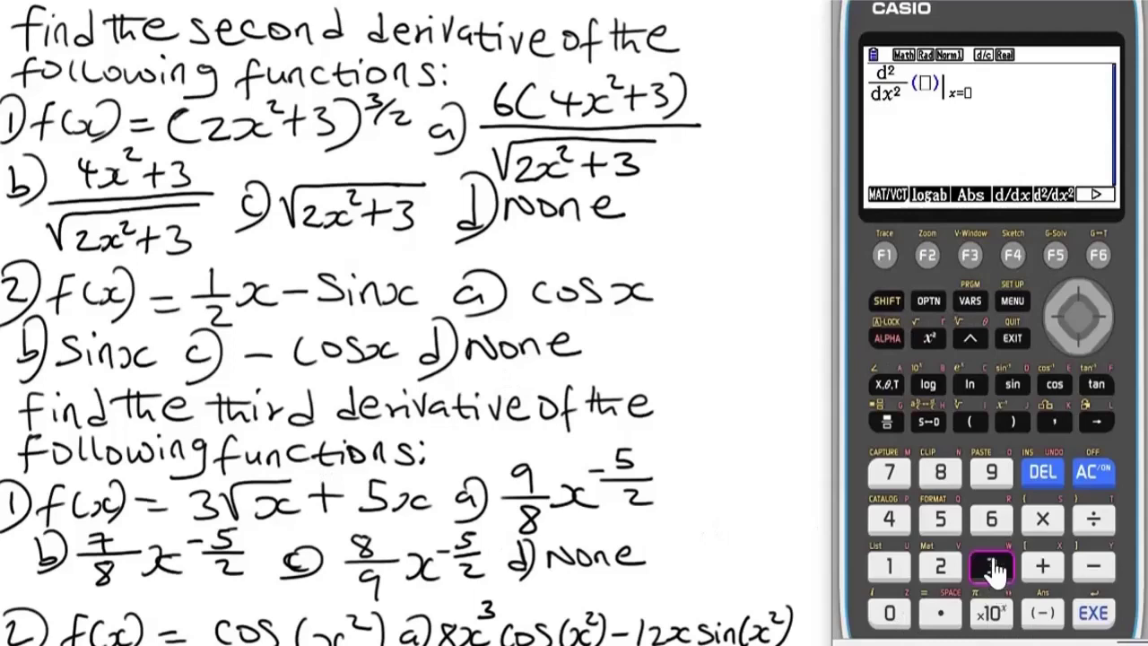
{"action": "left_click", "coordinate": [890, 303]}
{"action": "left_click", "coordinate": [929, 338]}
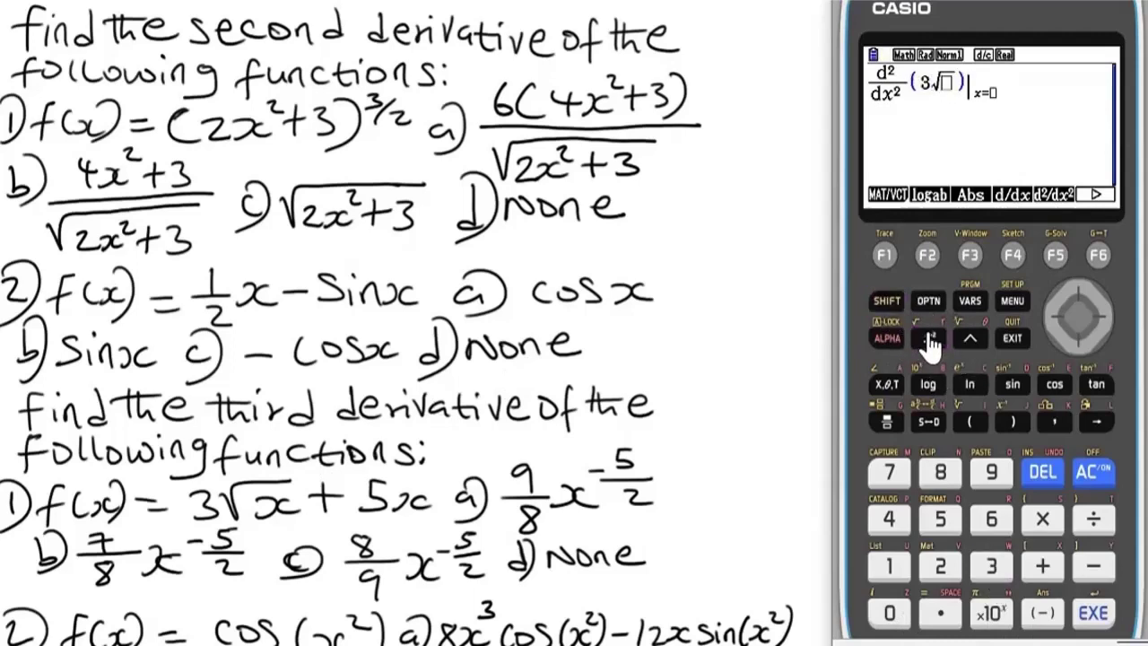
{"action": "left_click", "coordinate": [887, 338]}
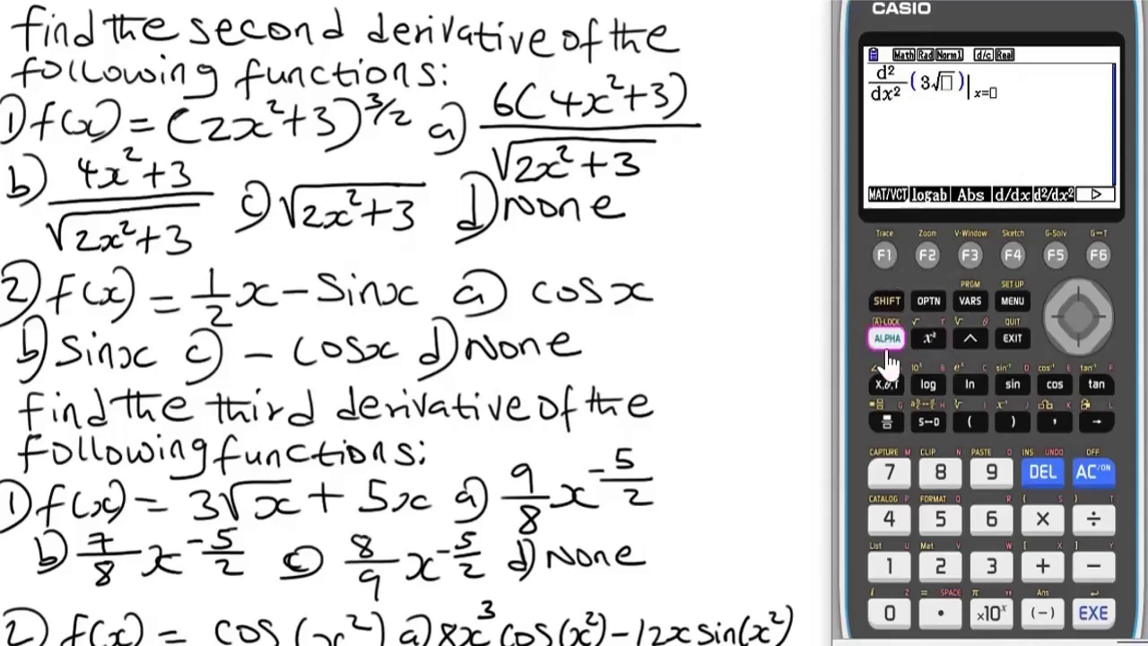
{"action": "left_click", "coordinate": [1044, 570]}
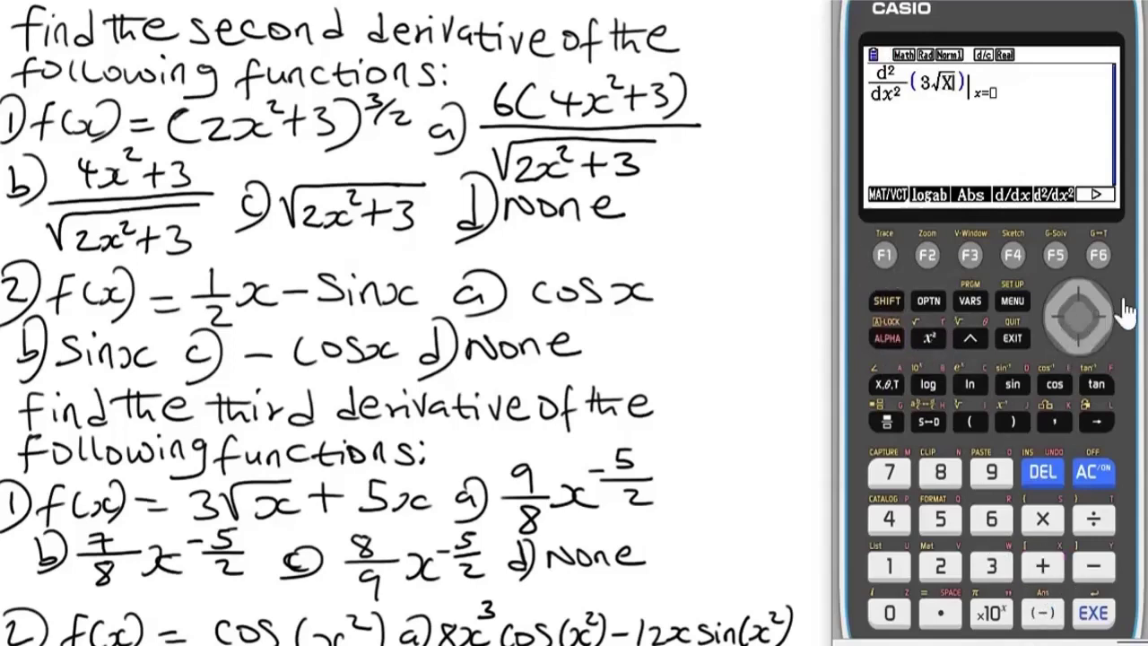
{"action": "left_click", "coordinate": [1043, 570]}
{"action": "left_click", "coordinate": [940, 520]}
{"action": "left_click", "coordinate": [885, 339]}
{"action": "left_click", "coordinate": [1040, 566]}
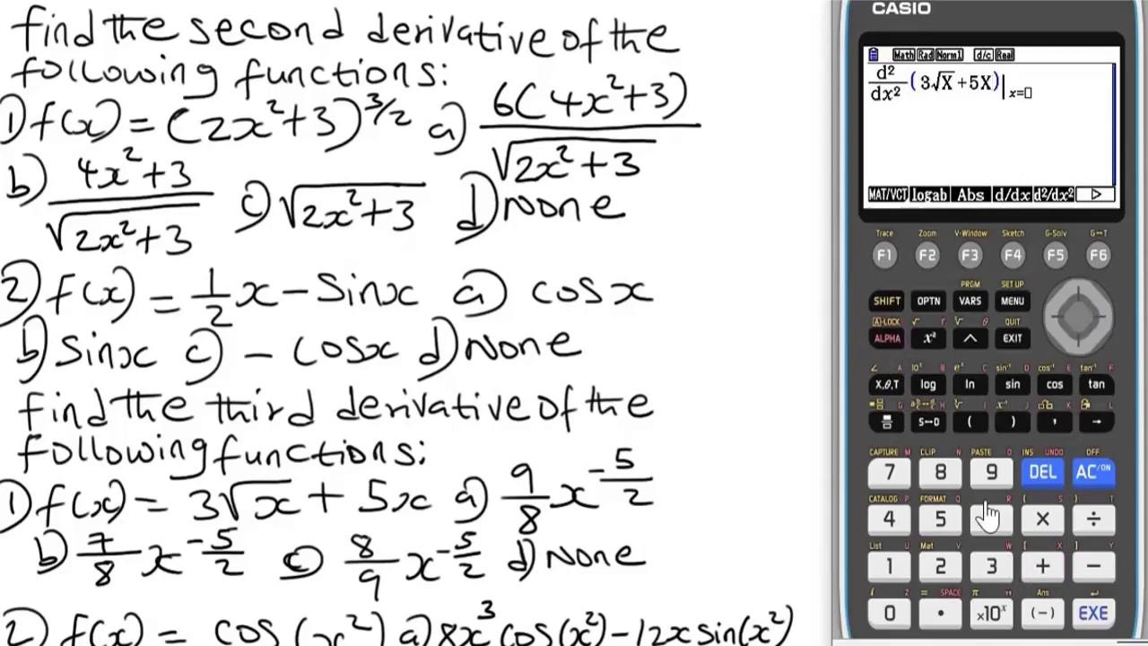
- Evaluate the second derivative of 3√X+5X at x=2 and convert the result to a decimal
{"action": "left_click", "coordinate": [940, 567]}
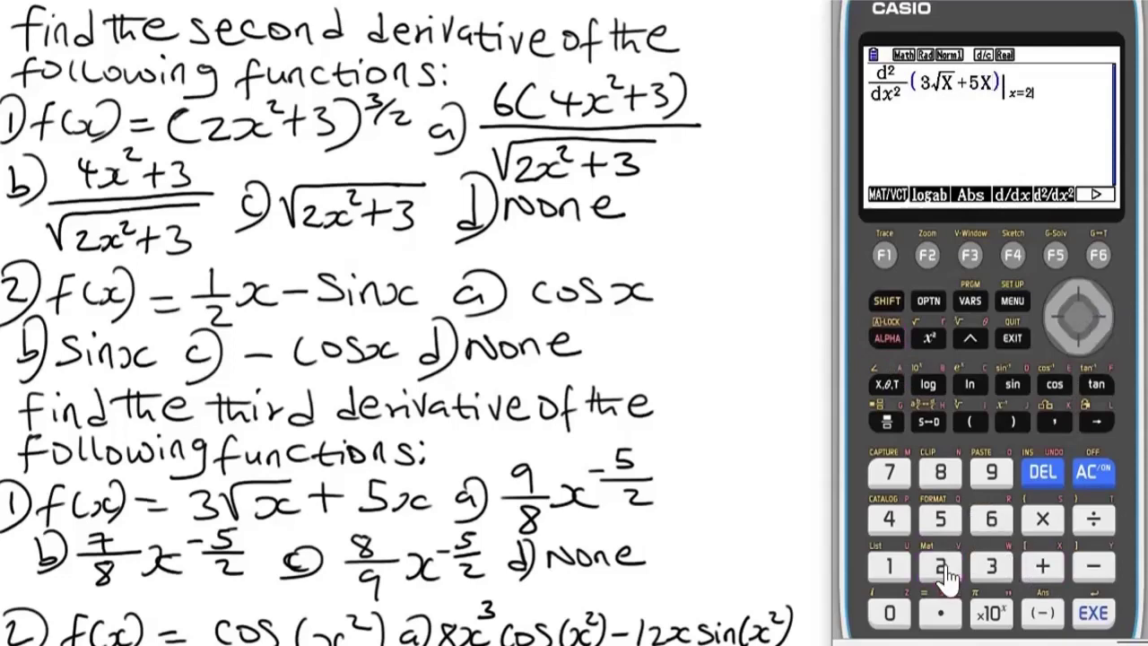
{"action": "left_click", "coordinate": [1093, 616]}
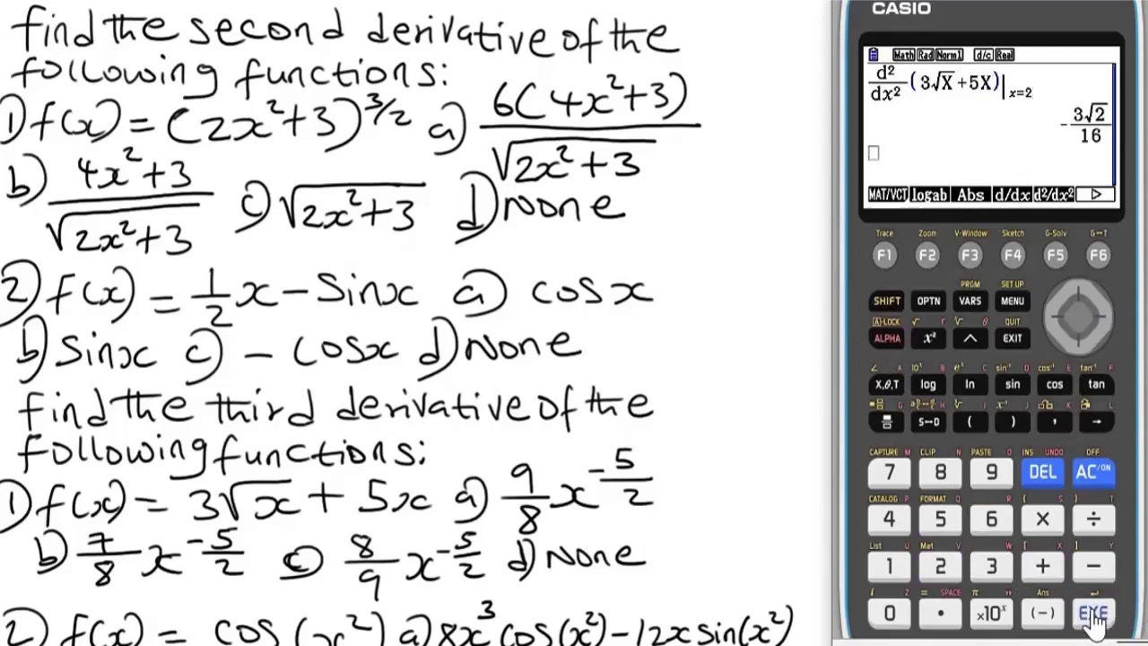
{"action": "left_click", "coordinate": [933, 431]}
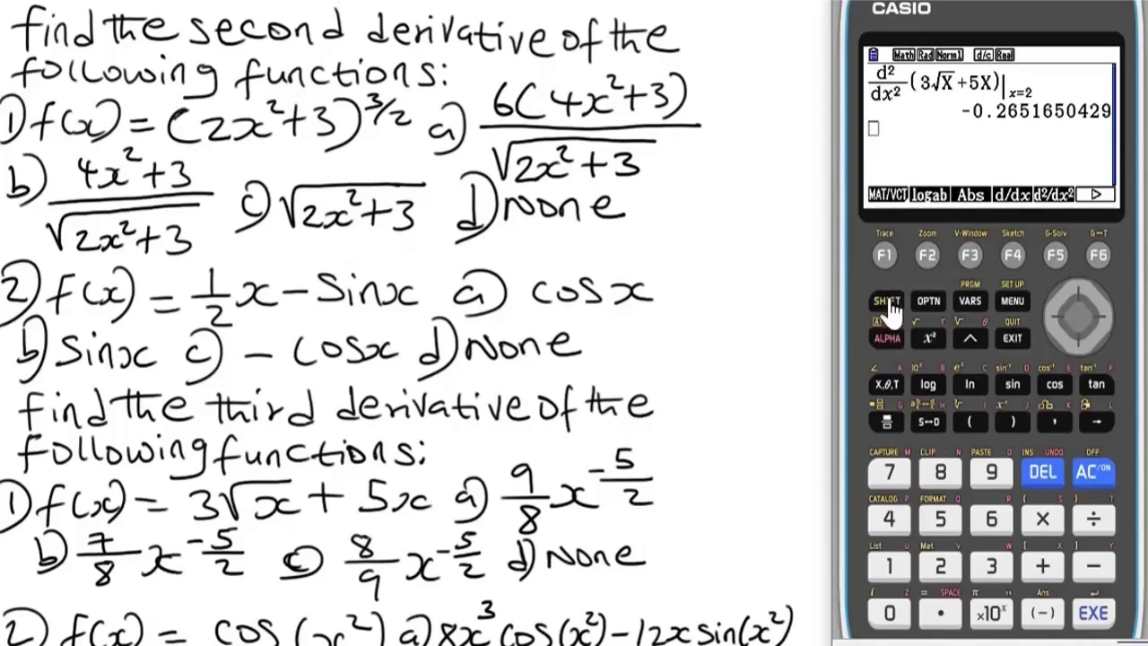
- Store the second-derivative result at x=2 in variable A
{"action": "left_click", "coordinate": [1094, 424]}
{"action": "left_click", "coordinate": [887, 338]}
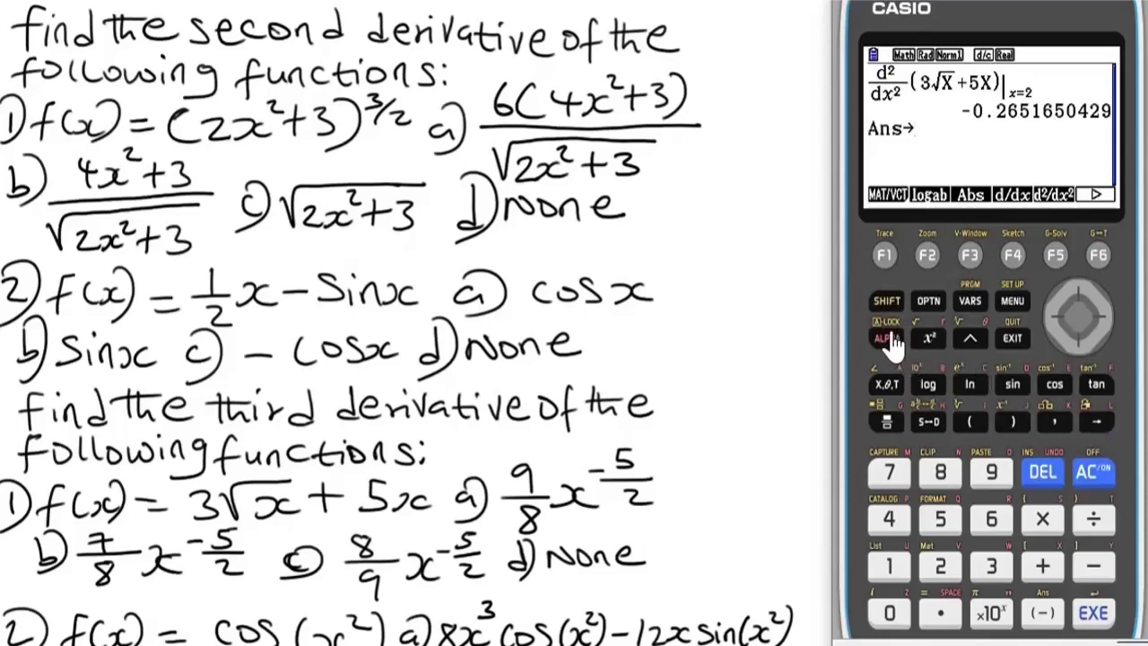
{"action": "left_click", "coordinate": [884, 391]}
{"action": "left_click", "coordinate": [1094, 619]}
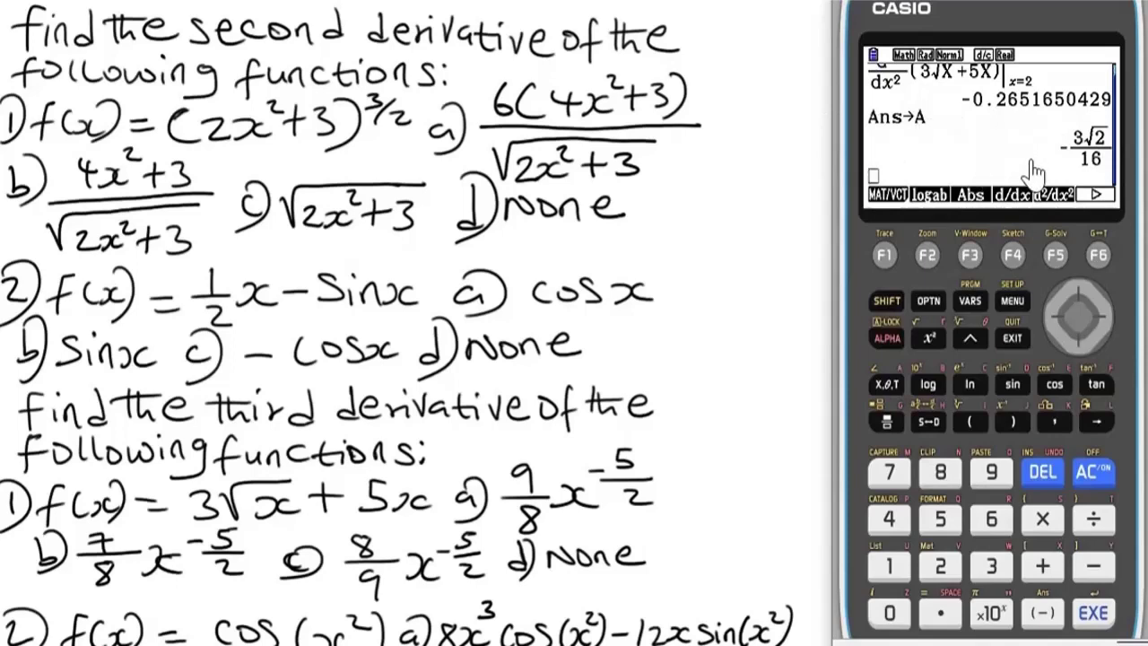
- Delete the Ans→A line from the calculation history, keeping the second-derivative line
{"action": "left_click", "coordinate": [1078, 293]}
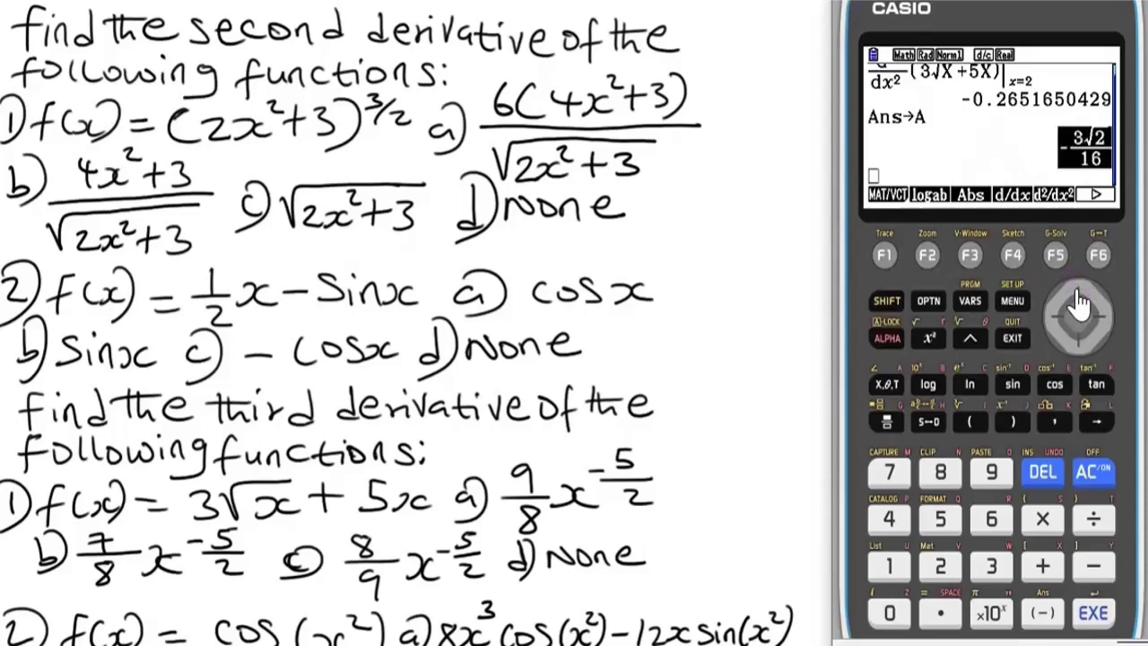
{"action": "left_click", "coordinate": [1012, 338]}
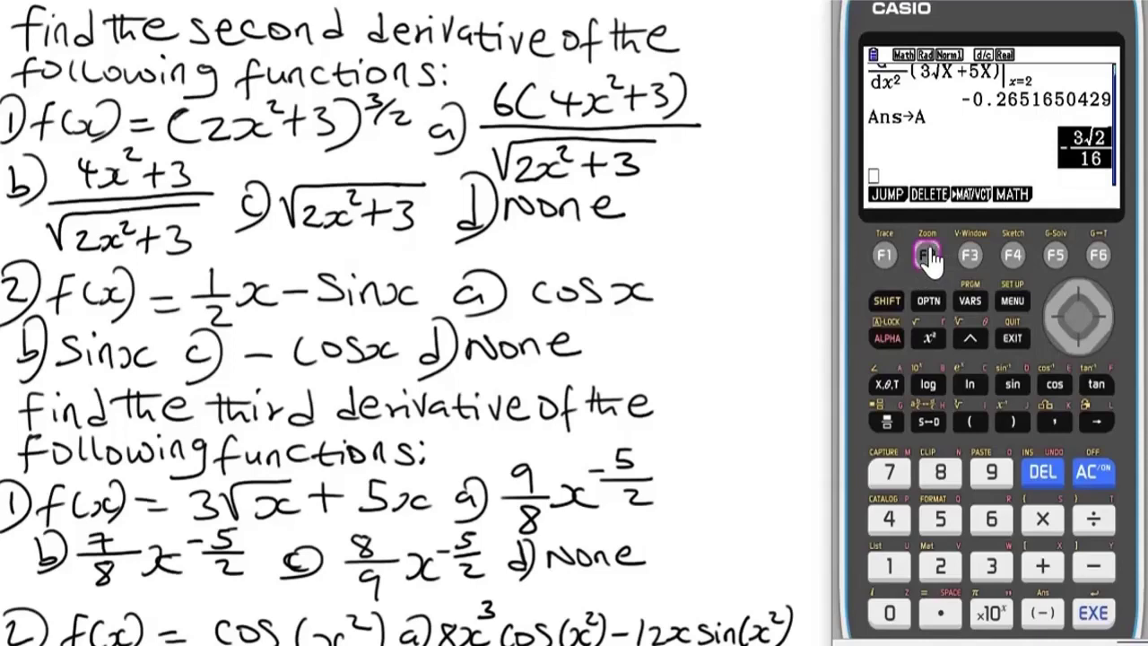
{"action": "left_click", "coordinate": [929, 257]}
{"action": "left_click", "coordinate": [883, 260]}
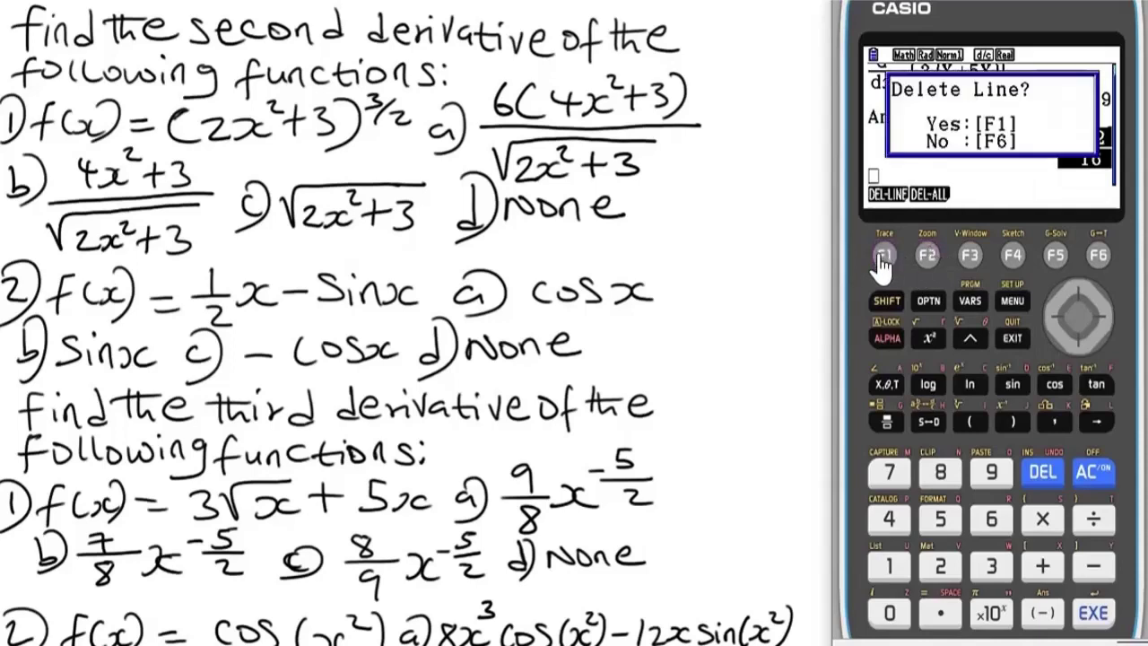
{"action": "left_click", "coordinate": [883, 260]}
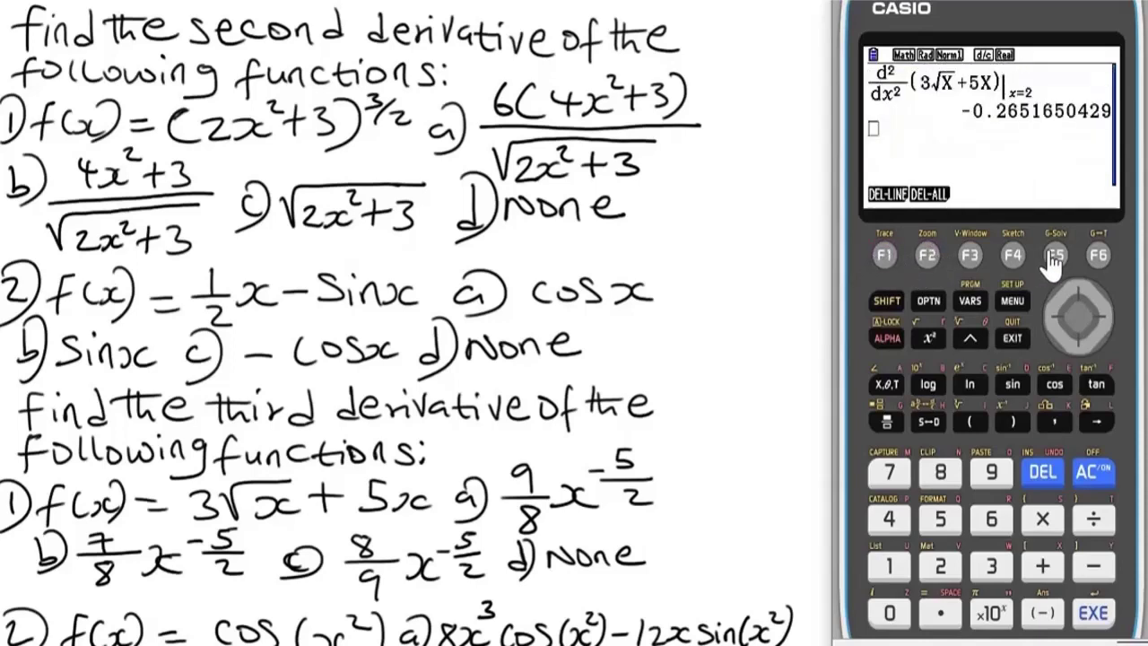
- Change the evaluation point of the second derivative to x=2+0.00001 and recalculate it
{"action": "left_click", "coordinate": [1080, 294]}
{"action": "left_click", "coordinate": [1080, 300]}
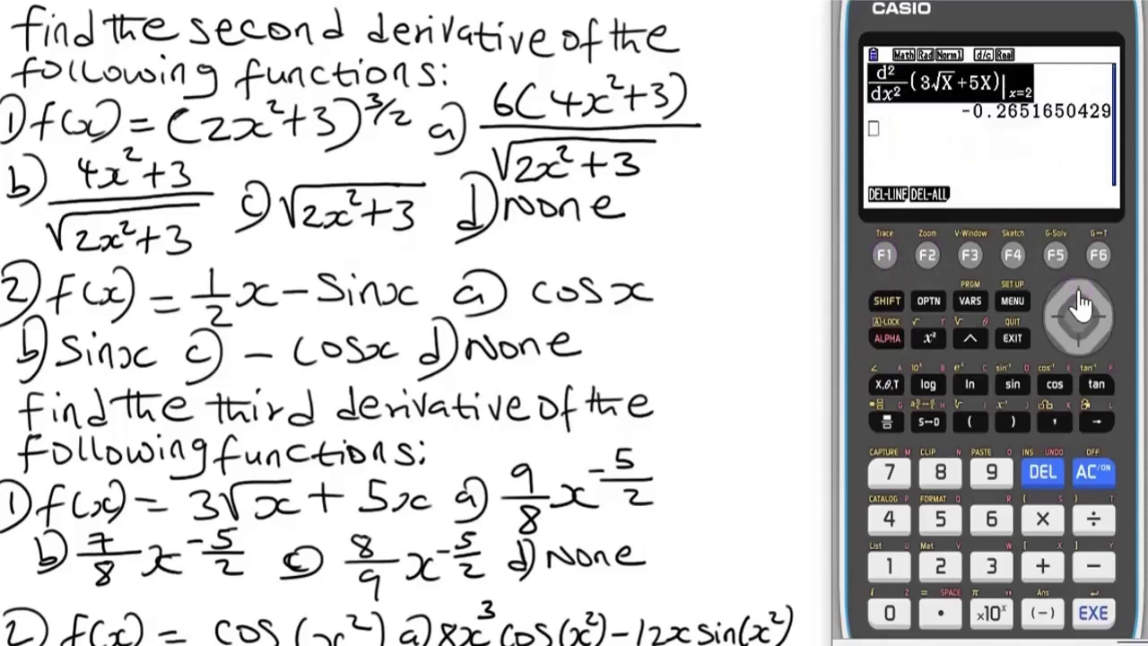
{"action": "left_click", "coordinate": [1053, 316]}
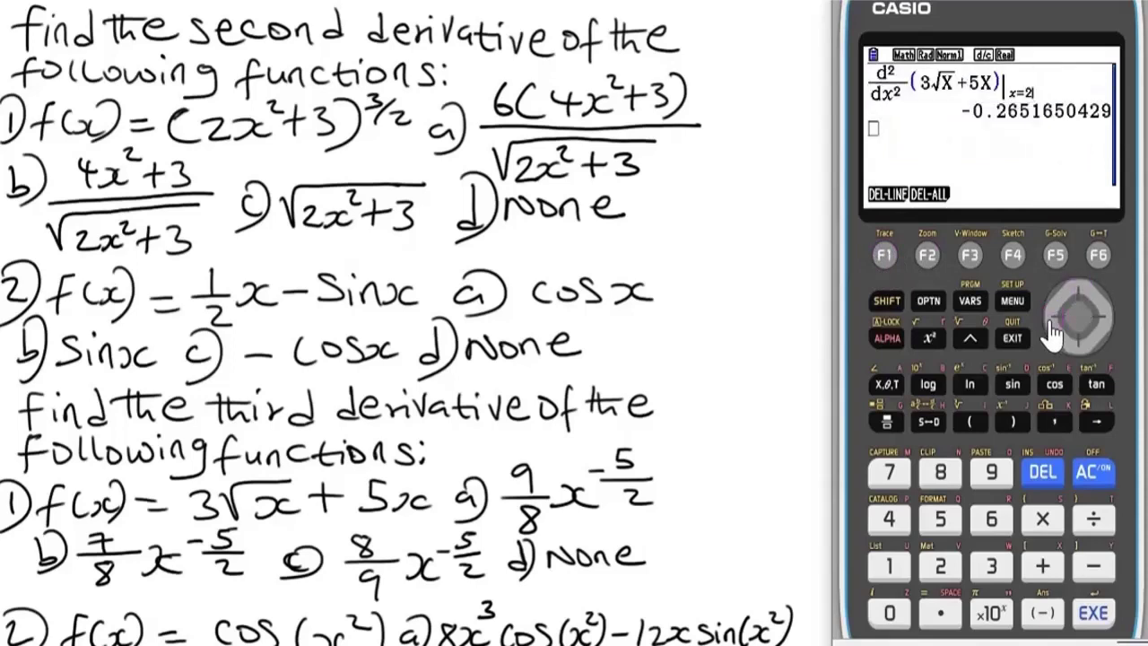
{"action": "left_click", "coordinate": [1043, 566]}
{"action": "left_click", "coordinate": [897, 613]}
{"action": "left_click", "coordinate": [937, 614]}
{"action": "left_click", "coordinate": [888, 617]}
{"action": "left_click", "coordinate": [888, 614]}
{"action": "left_click", "coordinate": [888, 613]}
{"action": "left_click", "coordinate": [888, 613]}
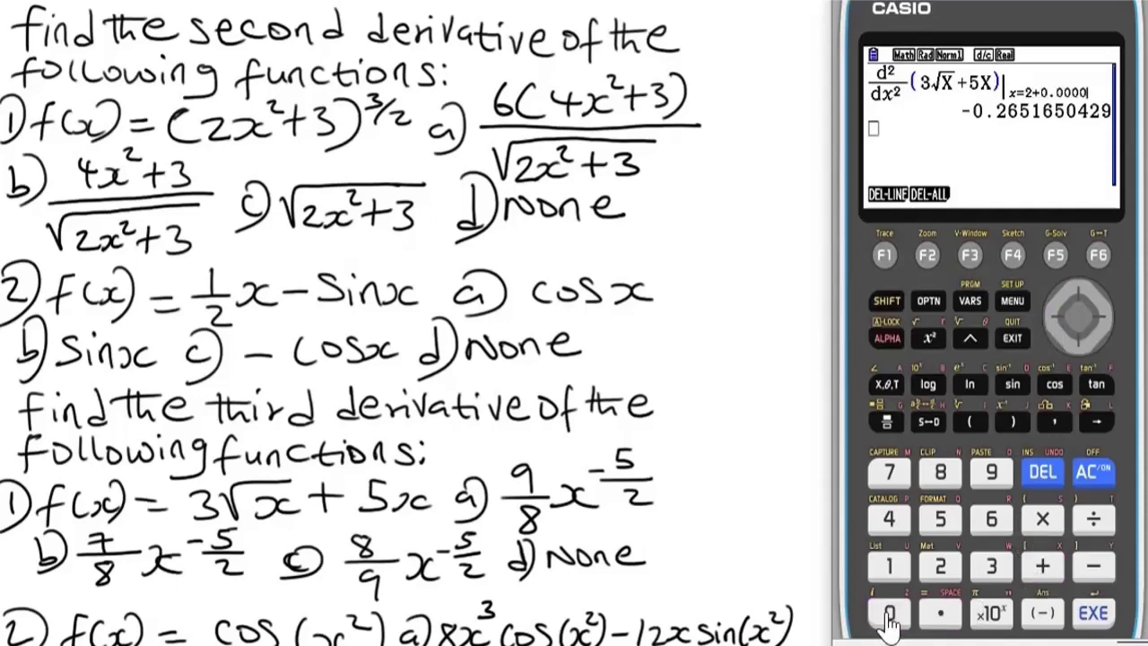
{"action": "left_click", "coordinate": [886, 574]}
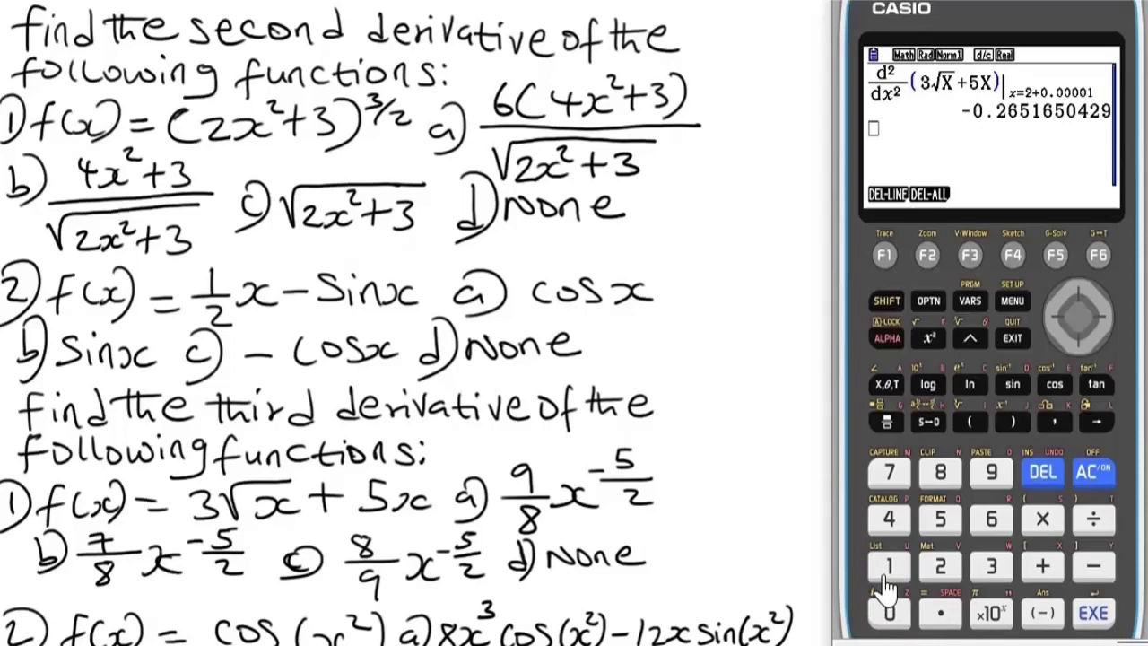
{"action": "left_click", "coordinate": [1094, 617]}
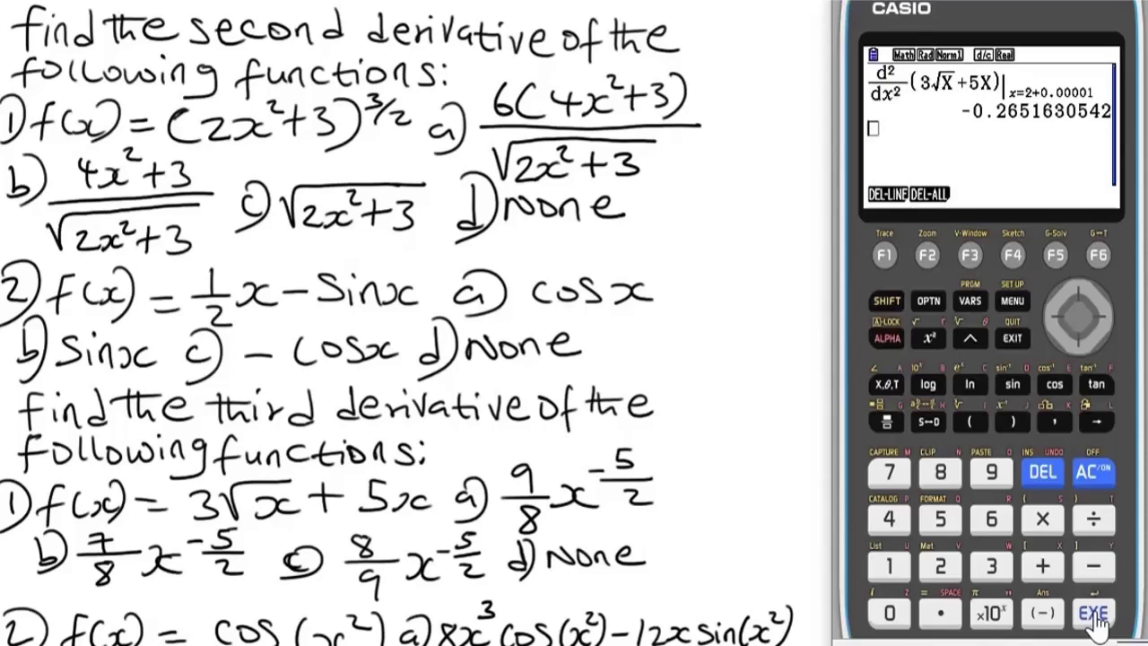
- Store the recalculated second-derivative result in variable B
{"action": "left_click", "coordinate": [1096, 431]}
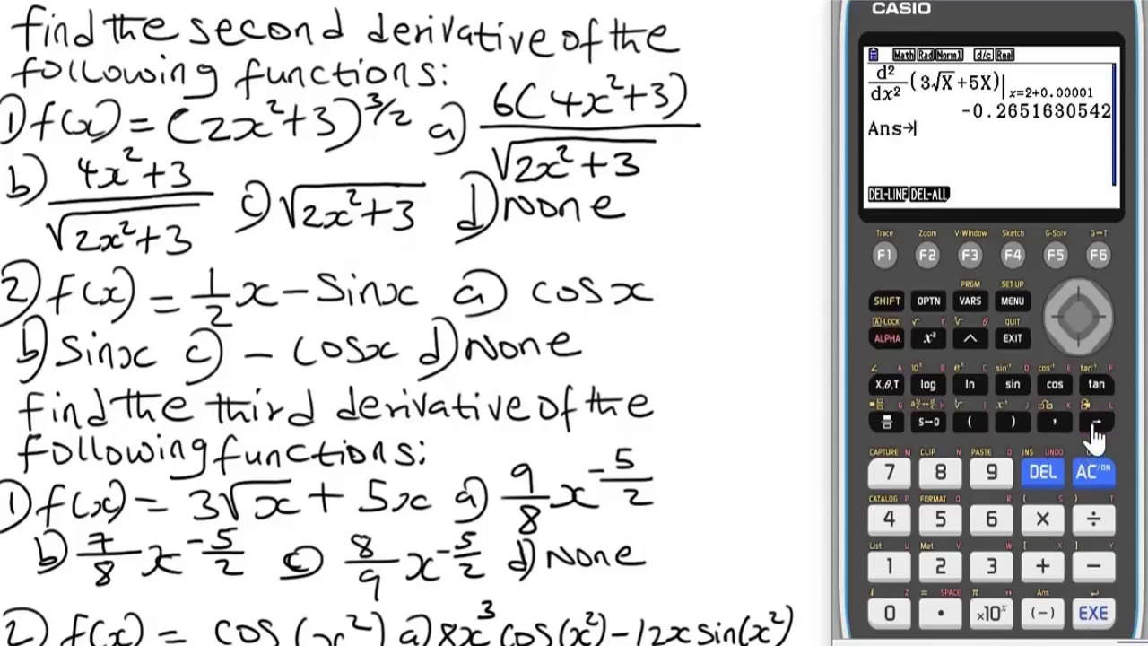
{"action": "left_click", "coordinate": [888, 341]}
{"action": "left_click", "coordinate": [928, 384]}
{"action": "left_click", "coordinate": [1093, 613]}
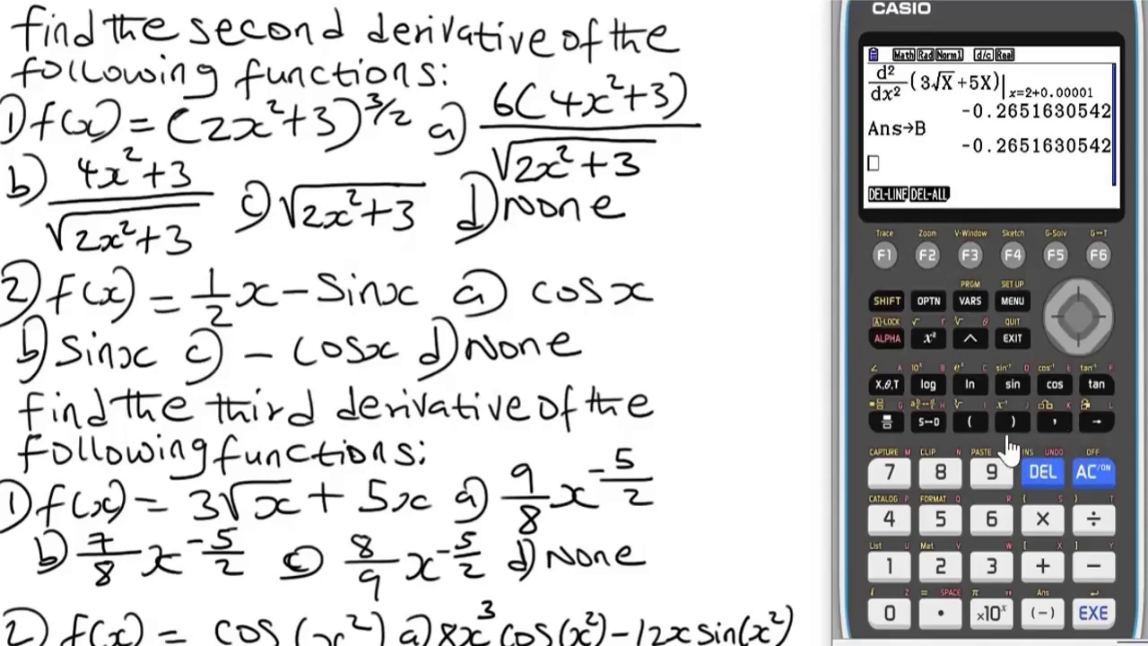
- Delete all calculations from the screen, including the second-derivative and Ans→B lines
{"action": "left_click", "coordinate": [1013, 343]}
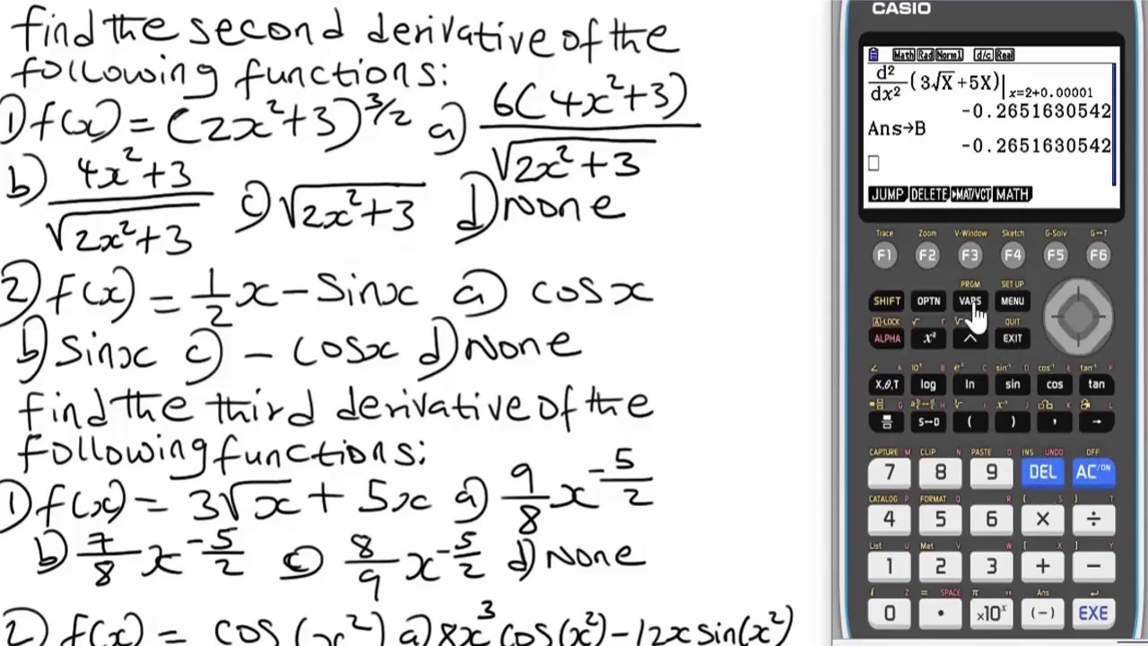
{"action": "left_click", "coordinate": [927, 258]}
{"action": "left_click", "coordinate": [927, 260]}
{"action": "left_click", "coordinate": [885, 256]}
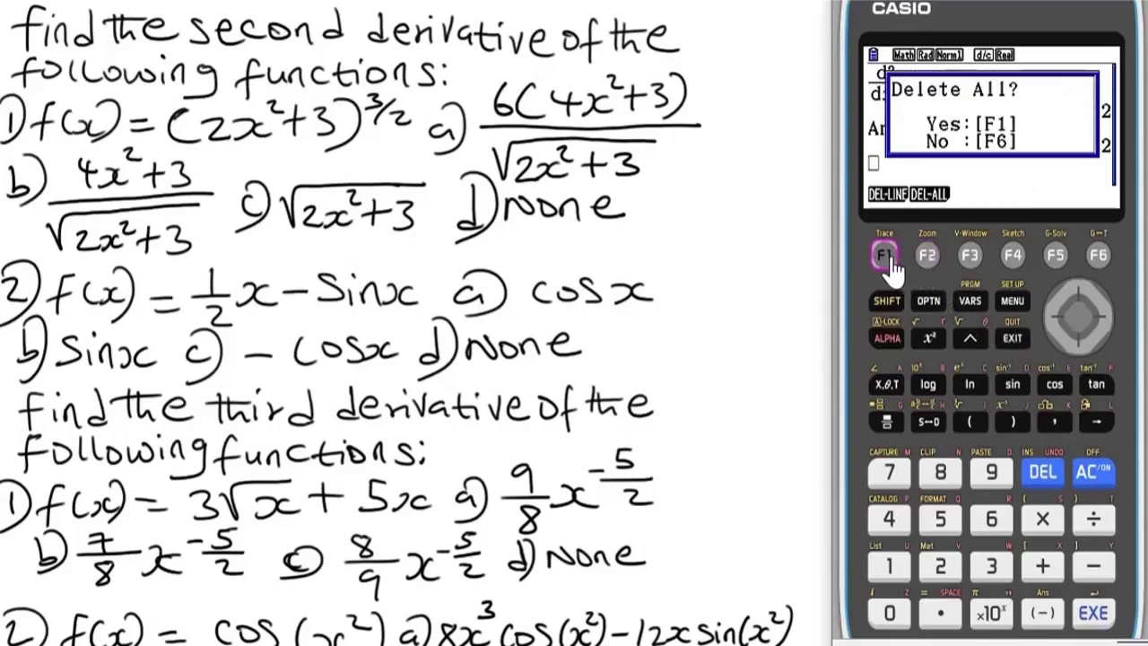
- Insert a fraction and enter B−A as its numerator
{"action": "left_click", "coordinate": [886, 423]}
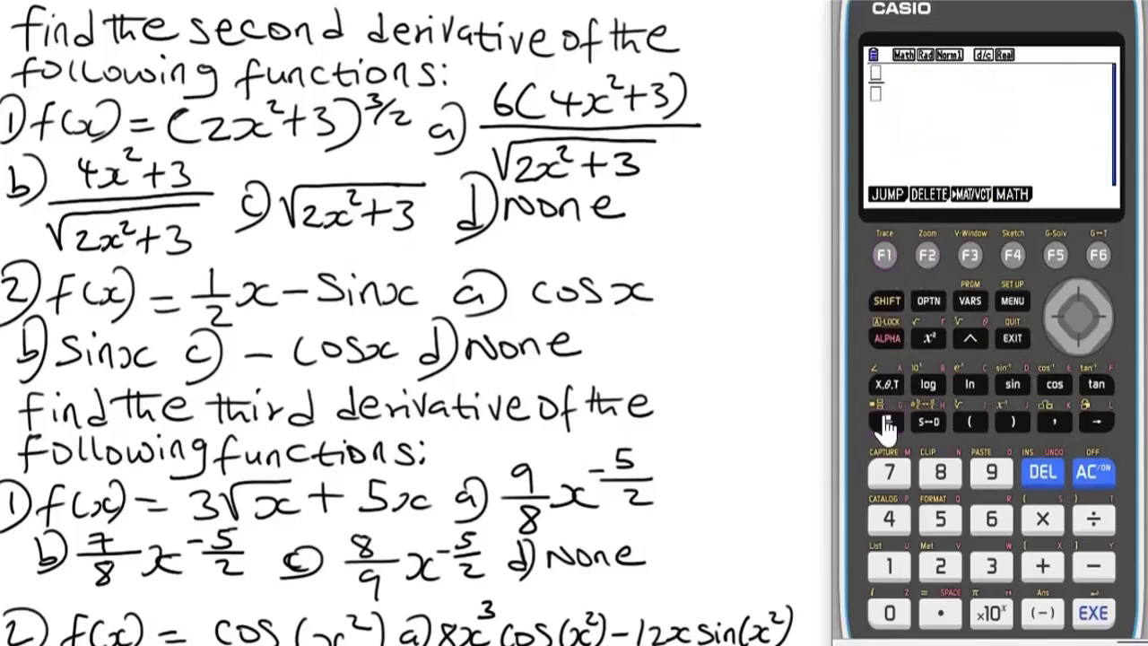
{"action": "left_click", "coordinate": [886, 352]}
{"action": "left_click", "coordinate": [921, 378]}
{"action": "left_click", "coordinate": [1087, 565]}
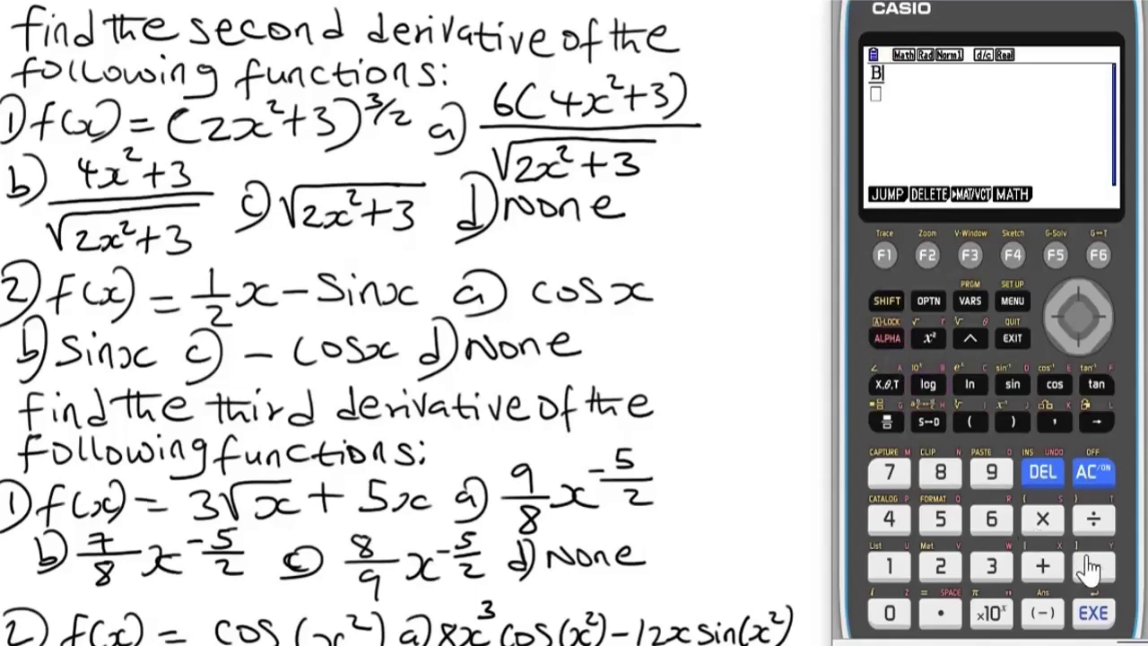
{"action": "left_click", "coordinate": [888, 341]}
{"action": "left_click", "coordinate": [886, 380]}
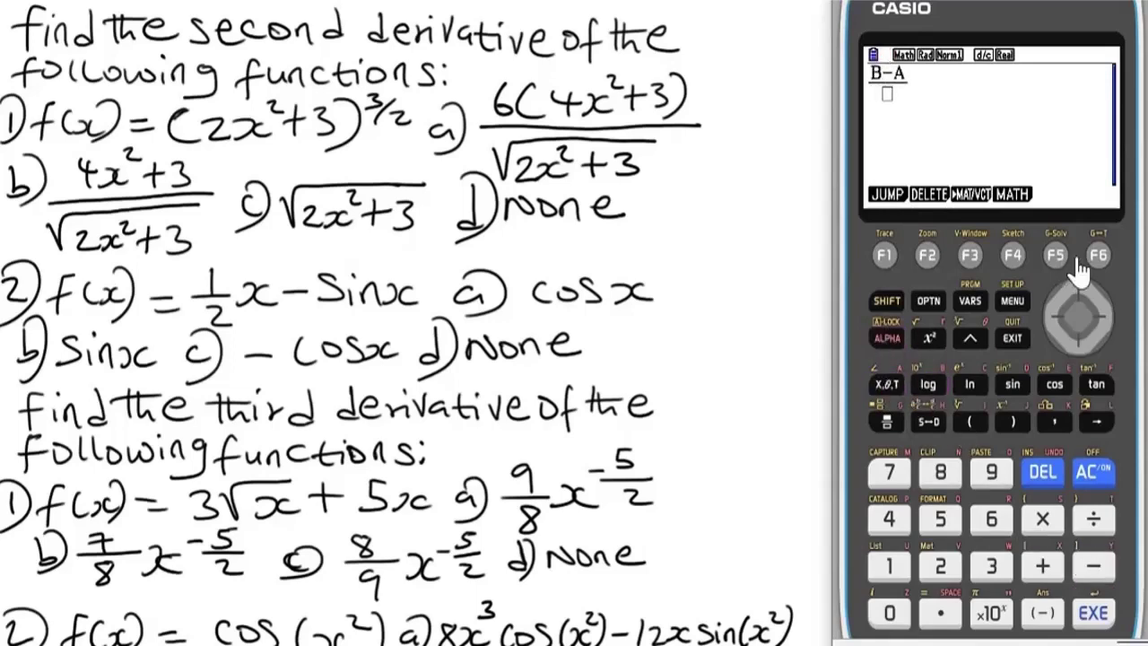
- Enter 0.00001 as the denominator under B−A and calculate the quotient to get the third derivative
{"action": "left_click", "coordinate": [888, 616]}
{"action": "left_click", "coordinate": [939, 615]}
{"action": "left_click", "coordinate": [890, 617]}
{"action": "double_click", "coordinate": [892, 618]}
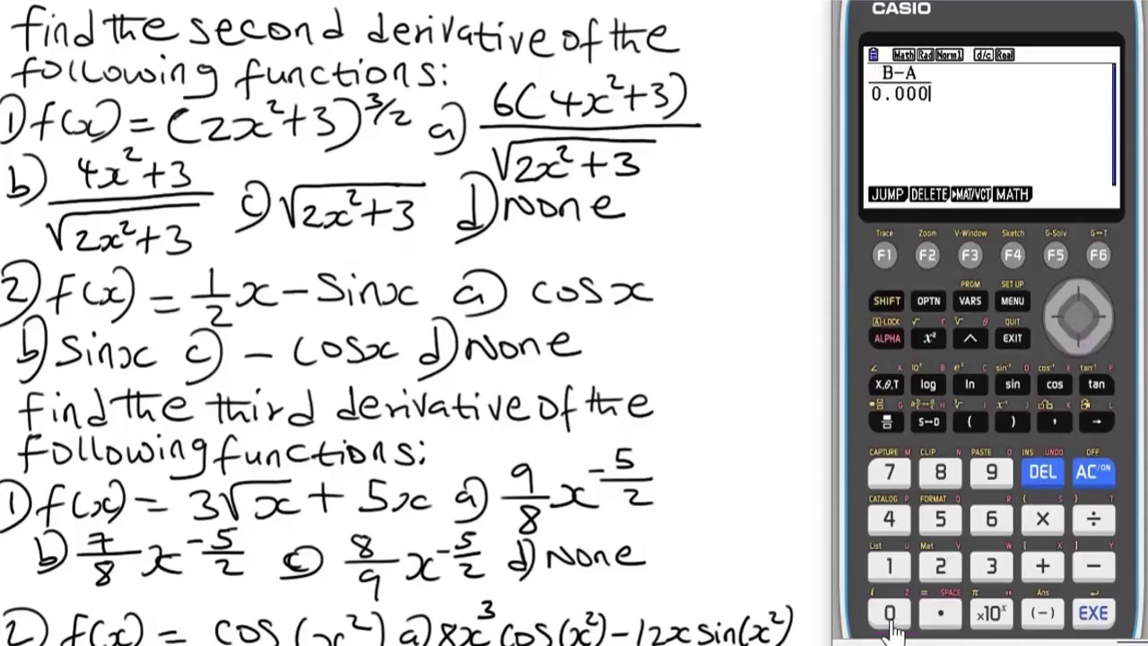
{"action": "left_click", "coordinate": [890, 619]}
{"action": "left_click", "coordinate": [883, 570]}
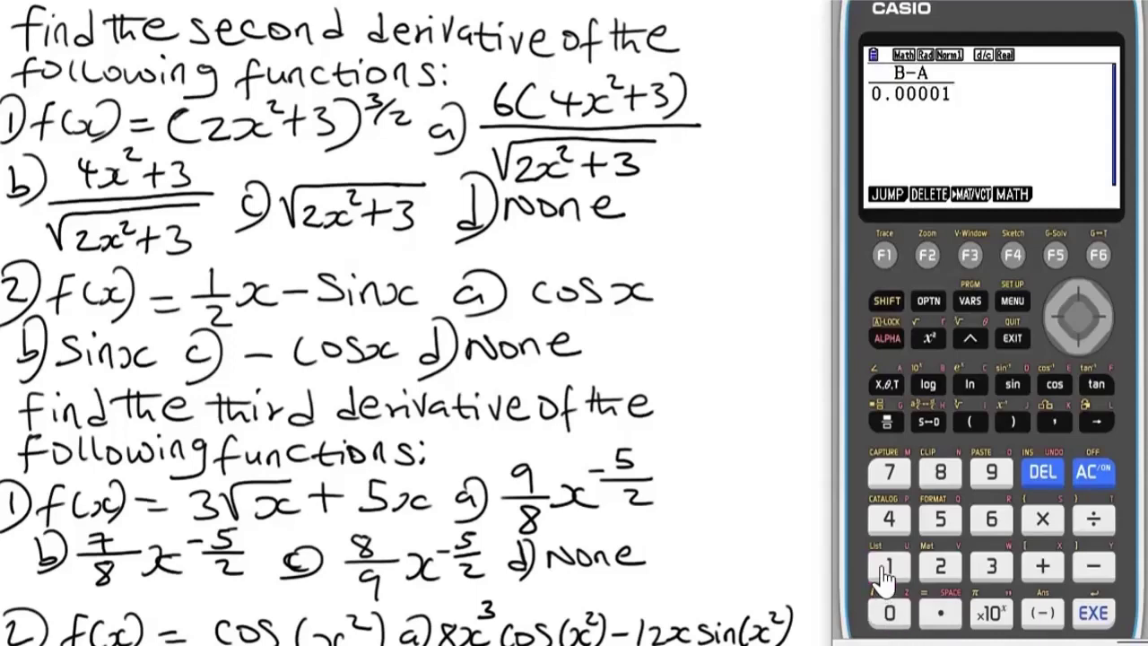
{"action": "left_click", "coordinate": [1093, 613]}
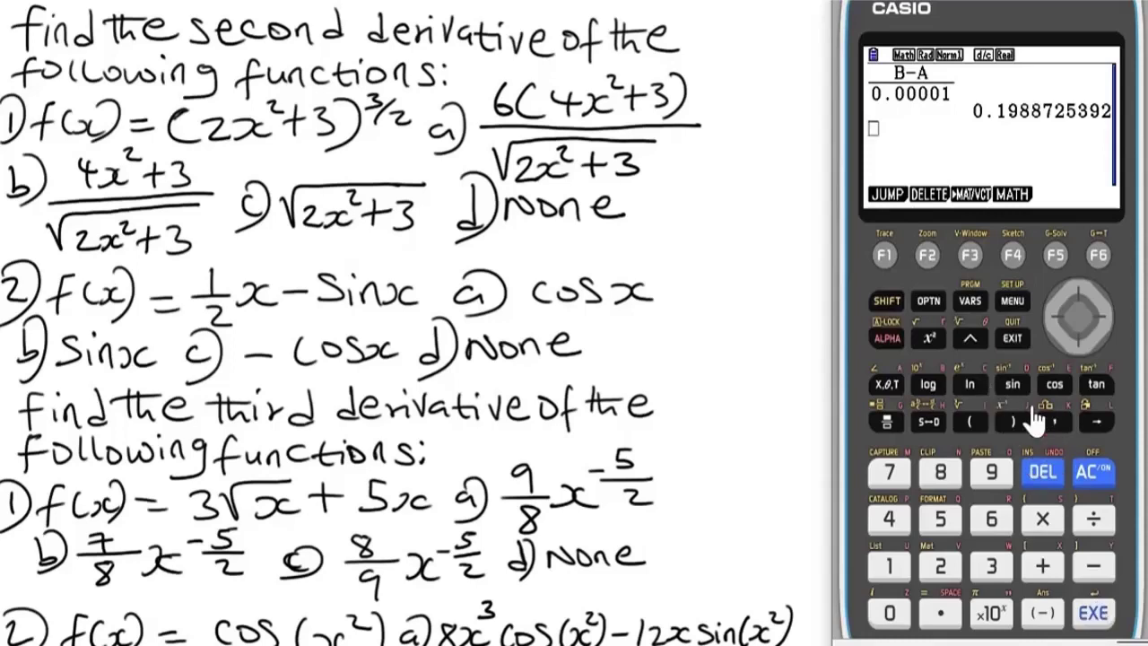
- Delete the B−A quotient calculation by clearing the entire history
{"action": "left_click", "coordinate": [928, 257]}
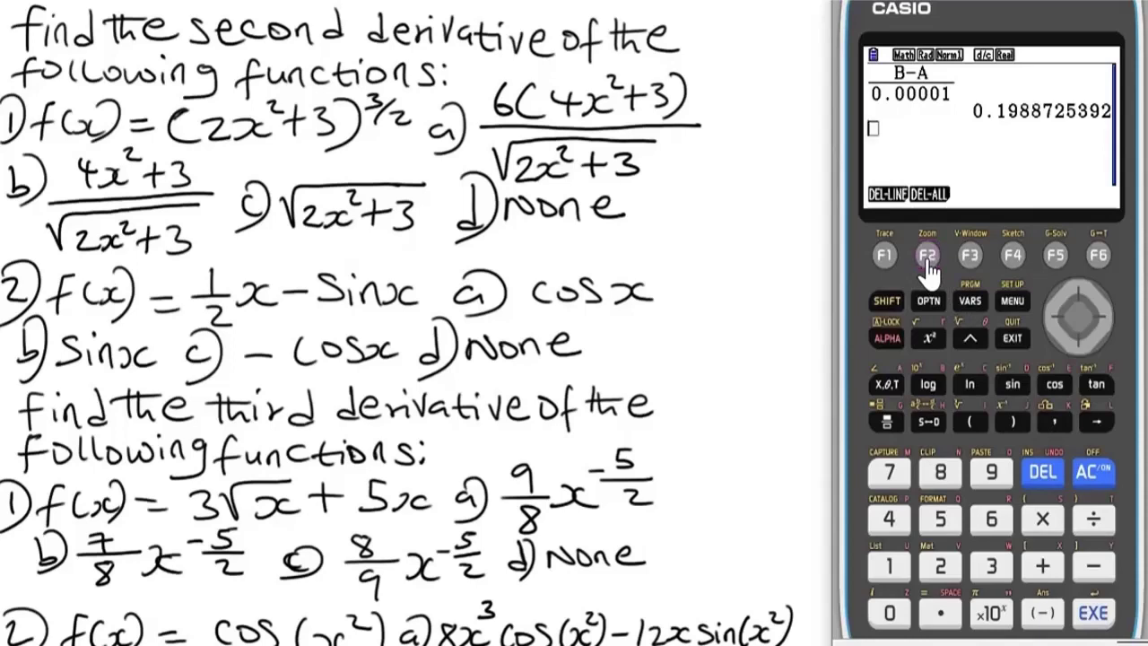
{"action": "left_click", "coordinate": [928, 257]}
{"action": "left_click", "coordinate": [885, 255]}
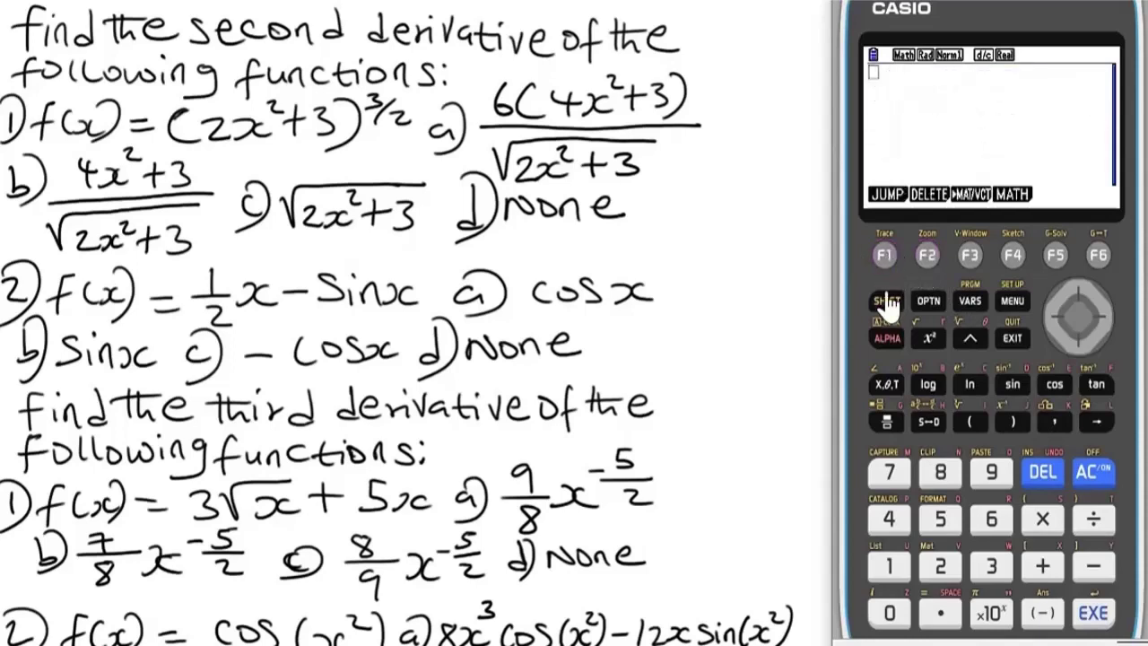
- Enter the fraction 9/8 followed by the variable X for option a of the third-derivative question
{"action": "left_click", "coordinate": [885, 422]}
{"action": "left_click", "coordinate": [991, 472]}
{"action": "left_click", "coordinate": [1078, 342]}
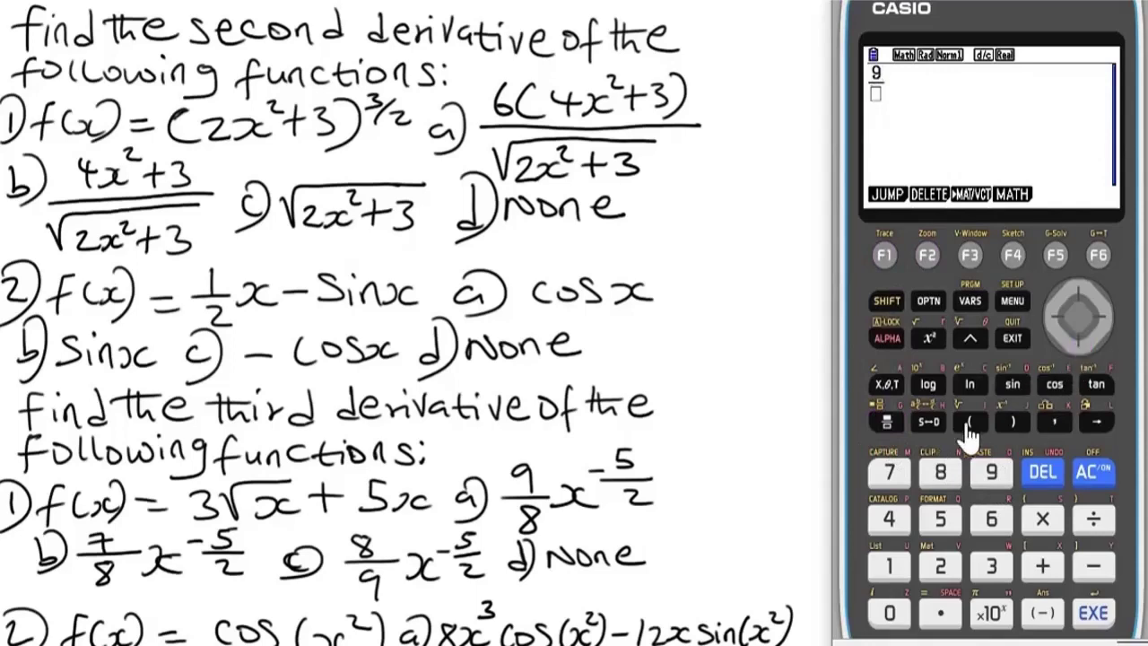
{"action": "left_click", "coordinate": [939, 461]}
{"action": "left_click", "coordinate": [883, 350]}
{"action": "left_click", "coordinate": [1039, 574]}
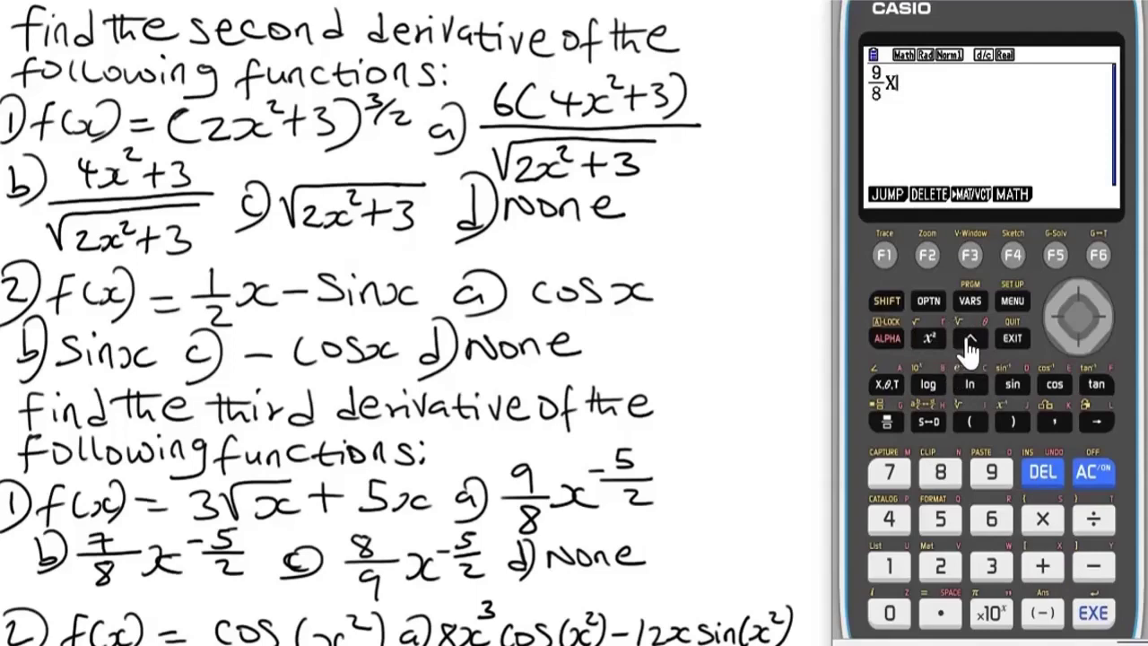
- Raise X to the power −5/2, calculate the expression and convert the result to a decimal
{"action": "left_click", "coordinate": [1093, 569]}
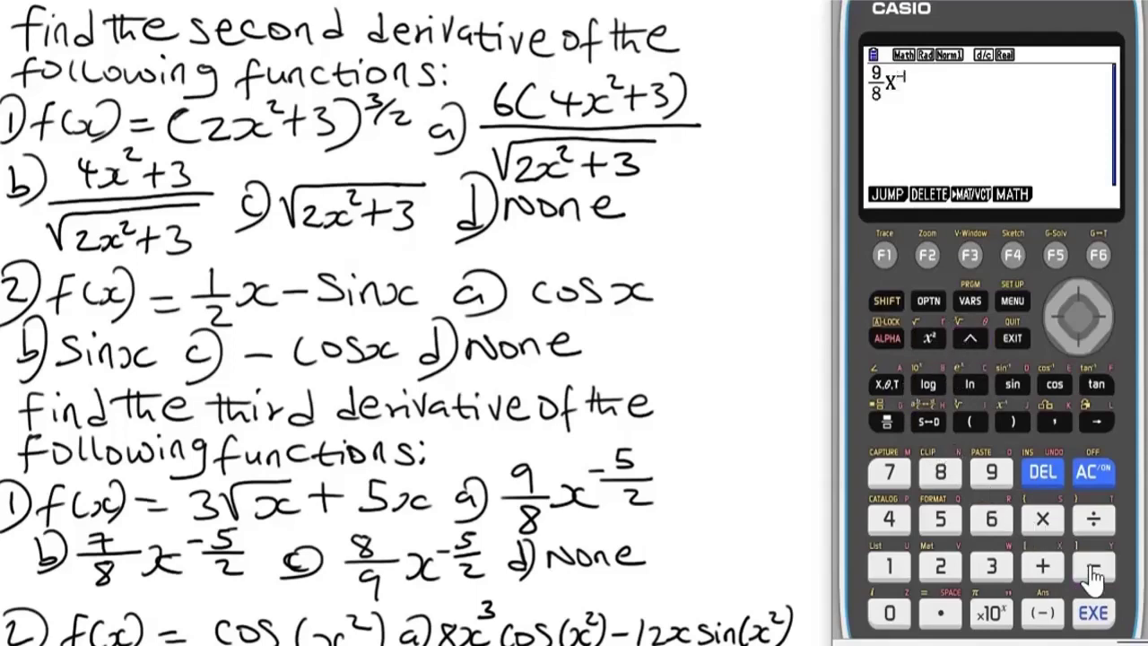
{"action": "left_click", "coordinate": [887, 424]}
{"action": "left_click", "coordinate": [941, 520]}
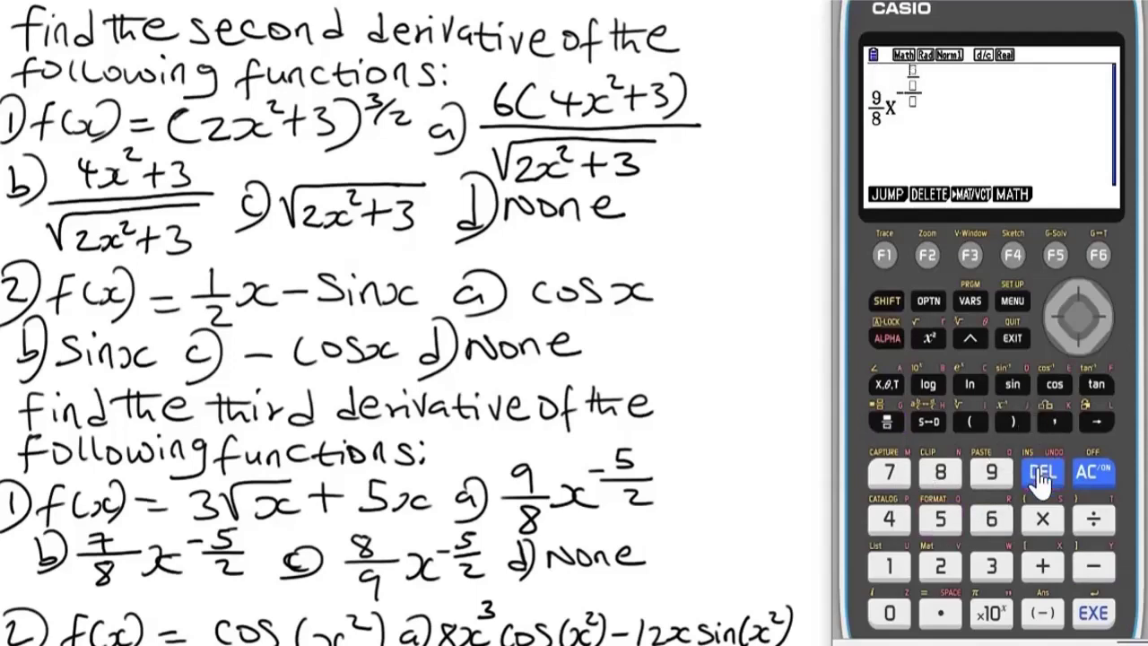
{"action": "left_click", "coordinate": [1041, 475]}
{"action": "left_click", "coordinate": [939, 536]}
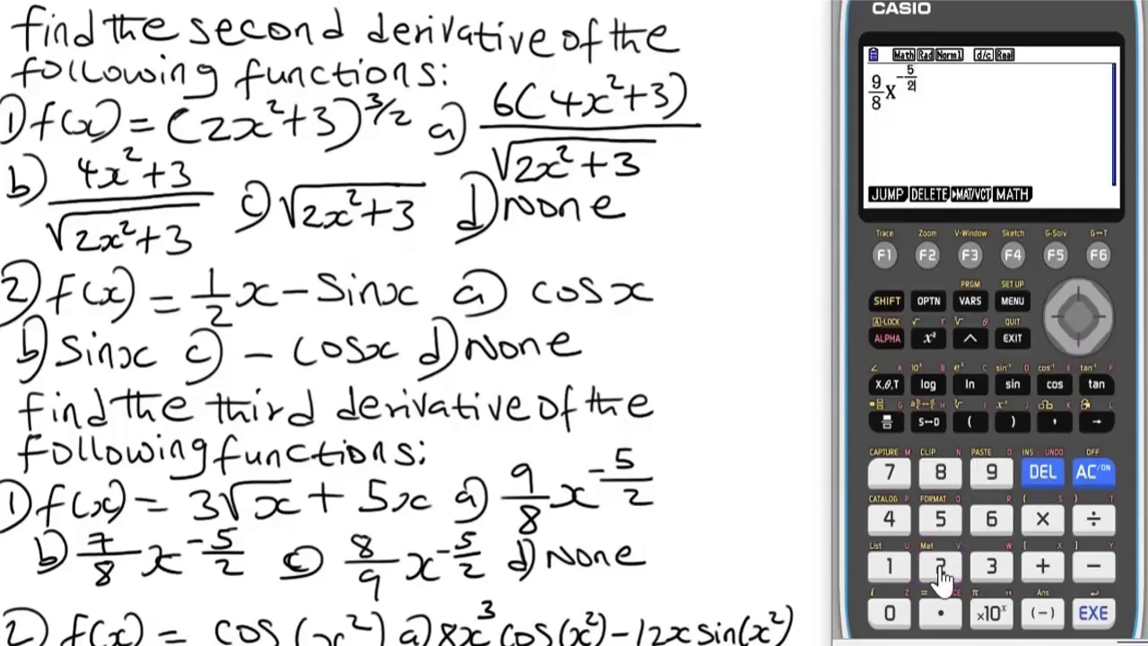
{"action": "left_click", "coordinate": [1092, 615]}
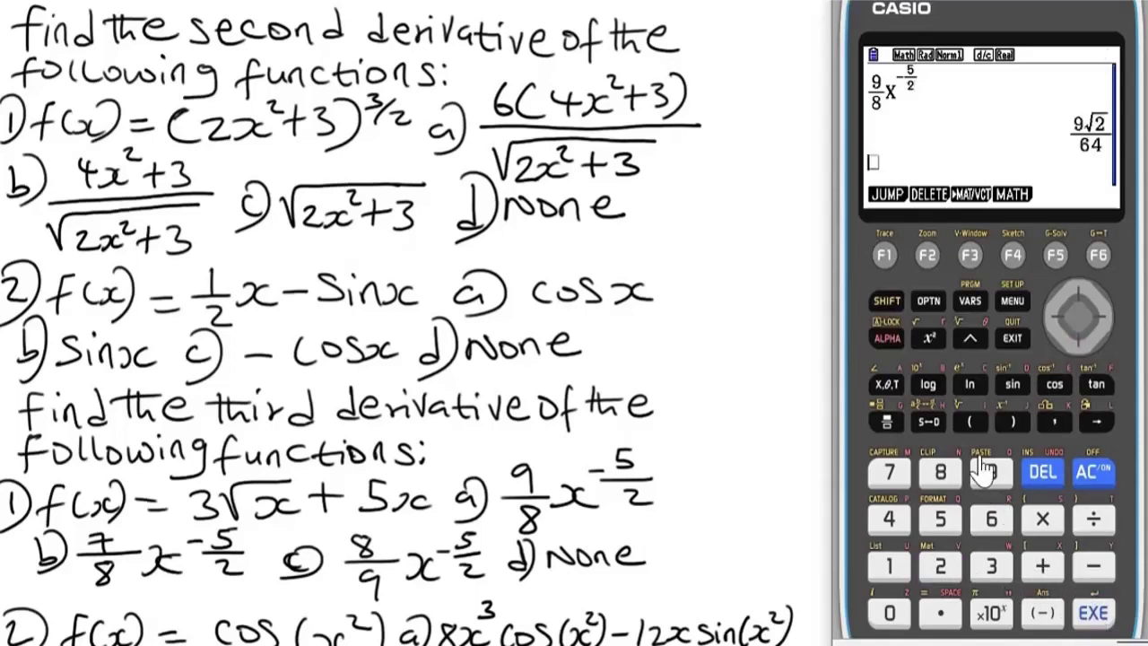
{"action": "left_click", "coordinate": [926, 421]}
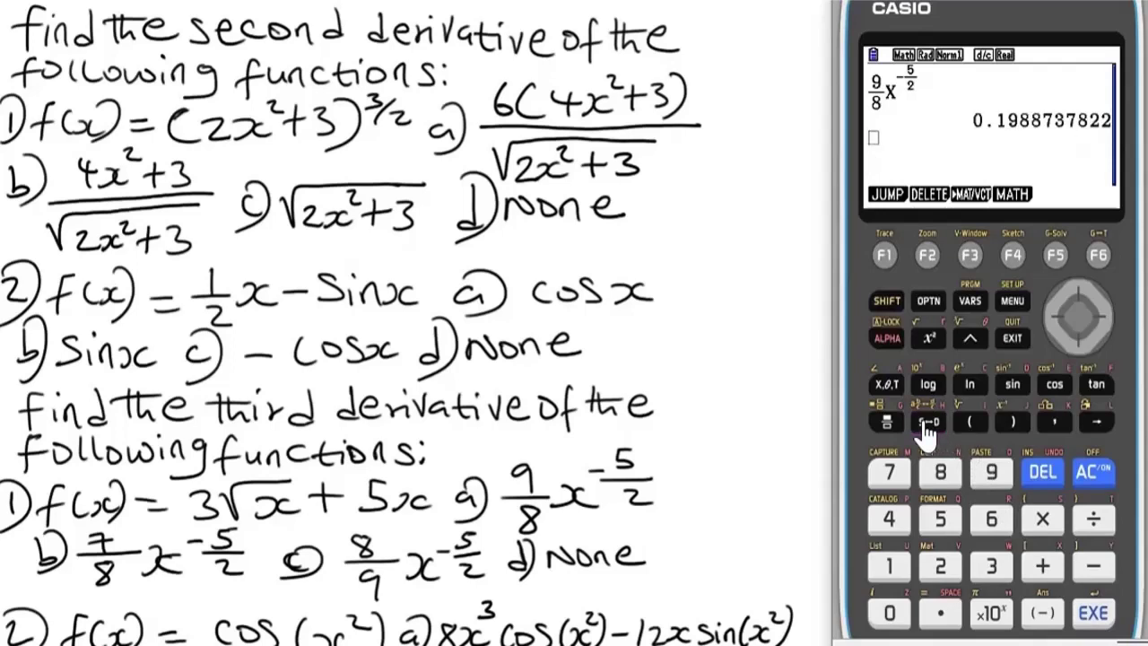
- Change the numerator of the recalled expression to 7 for option b, recalculate and convert the result to a decimal
{"action": "left_click", "coordinate": [1079, 294]}
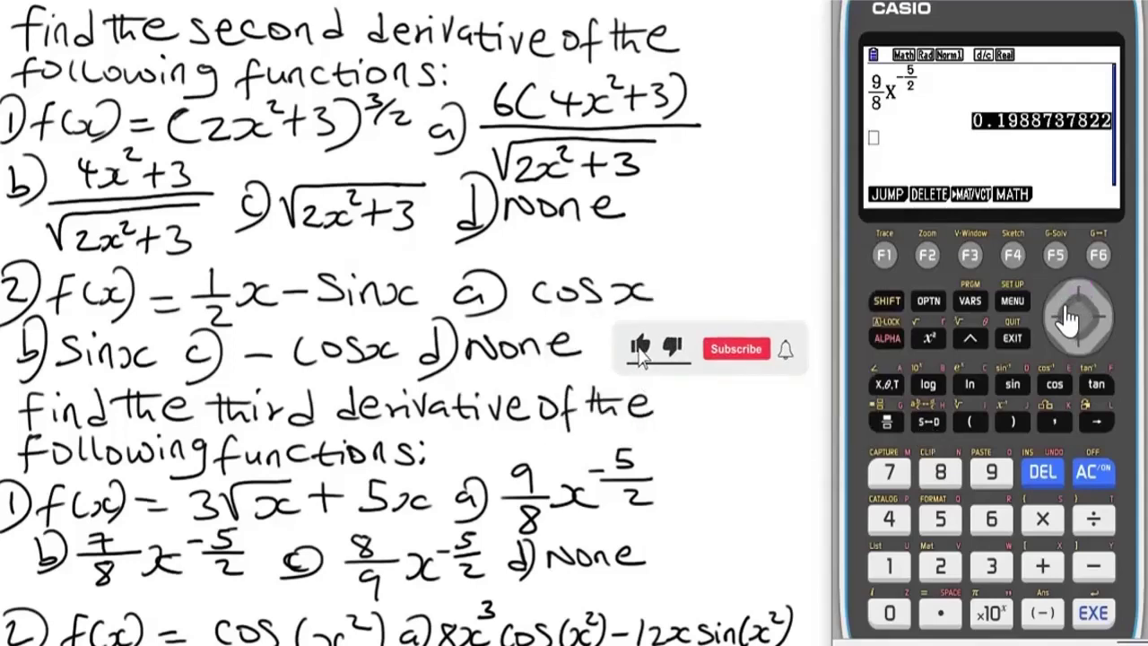
{"action": "left_click", "coordinate": [1076, 296]}
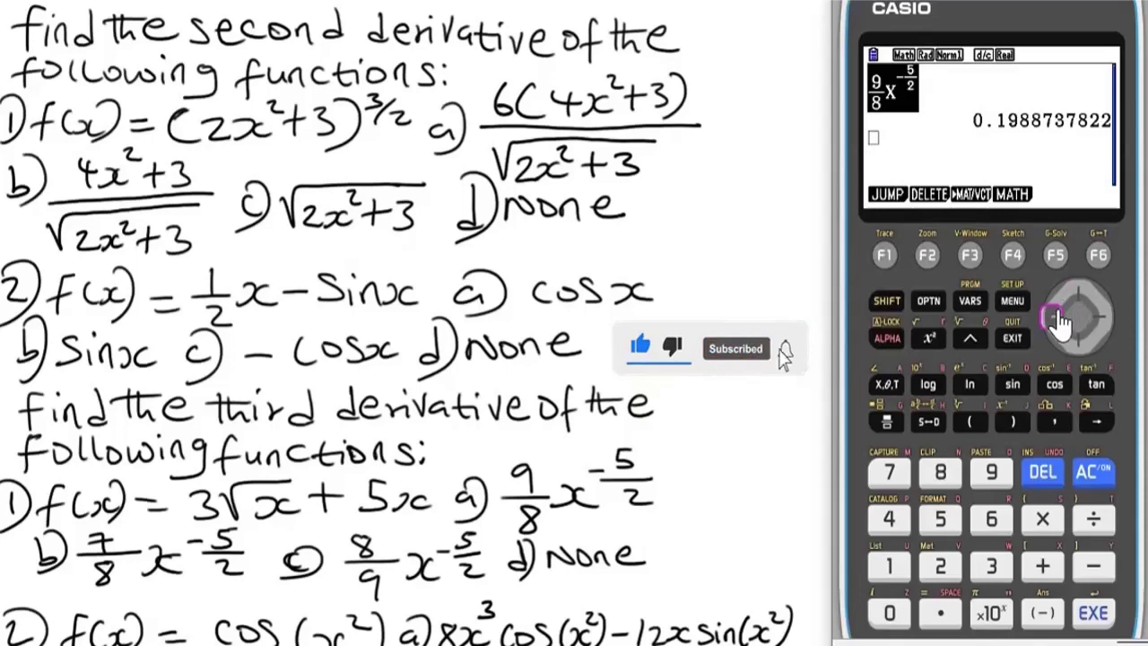
{"action": "left_click", "coordinate": [1055, 316]}
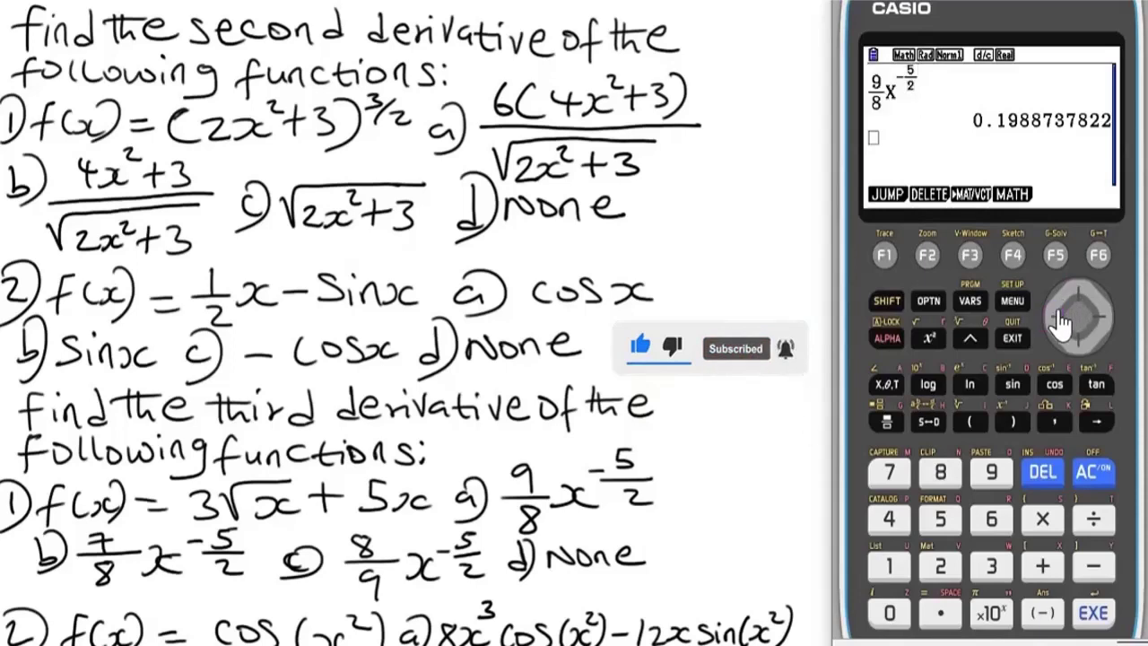
{"action": "left_click", "coordinate": [1061, 323]}
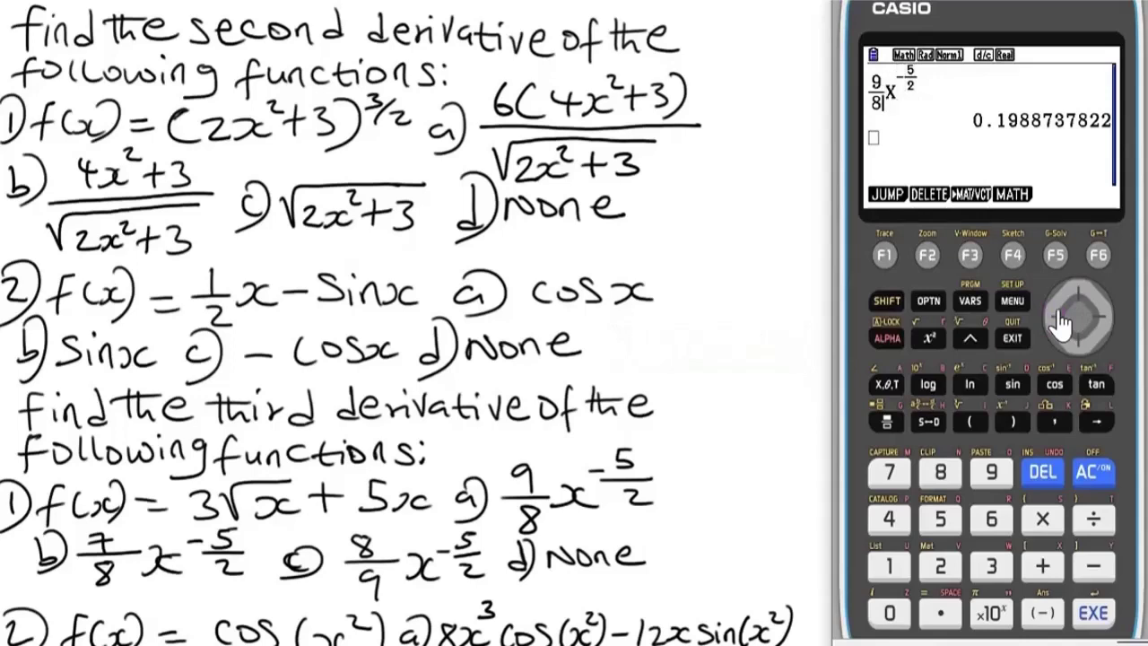
{"action": "left_click", "coordinate": [1043, 472]}
{"action": "left_click", "coordinate": [897, 474]}
{"action": "left_click", "coordinate": [1095, 615]}
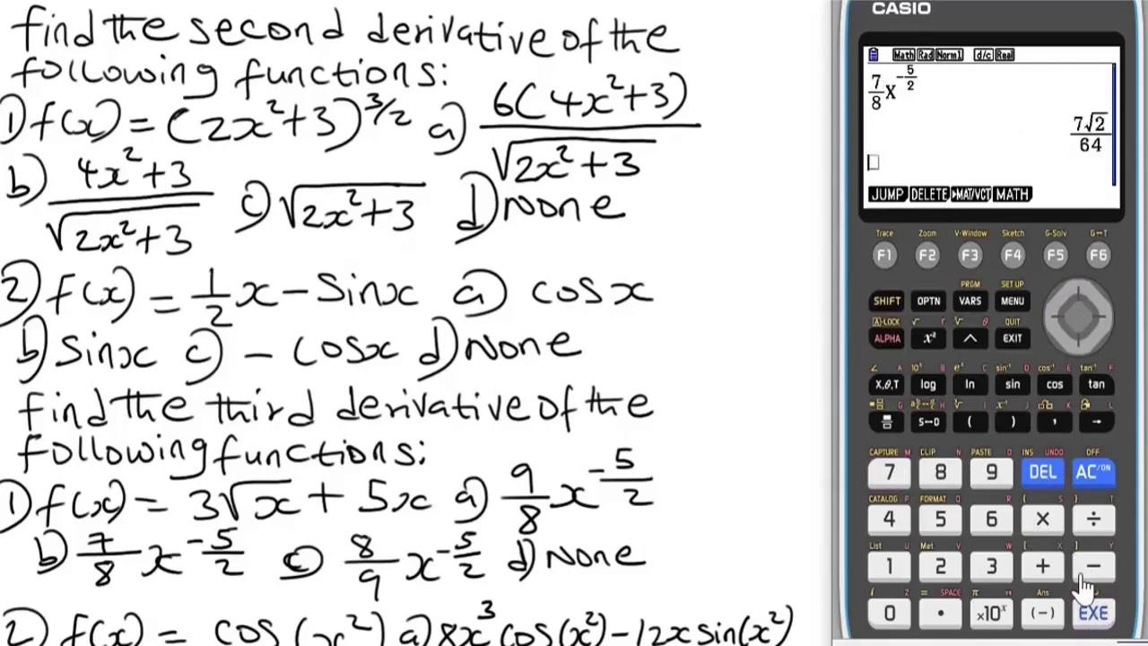
{"action": "left_click", "coordinate": [929, 421]}
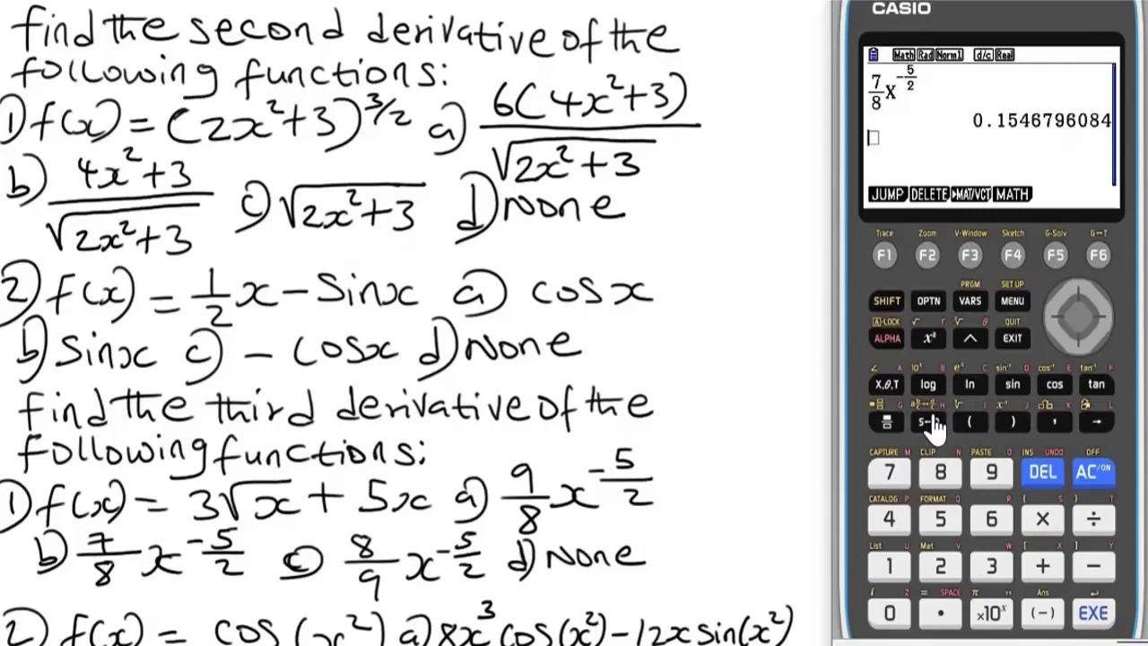
- Change the recalled expression's fraction to 8/9 for option c, recalculate and convert the result to a decimal
{"action": "left_click", "coordinate": [1086, 299]}
{"action": "left_click", "coordinate": [1085, 298]}
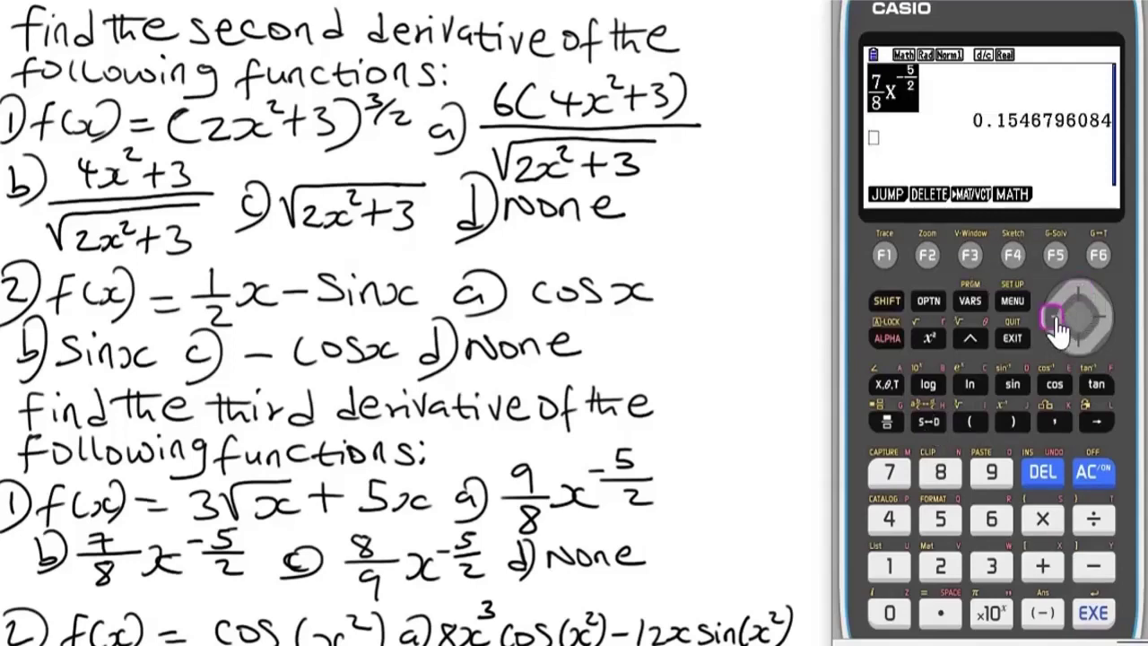
{"action": "left_click", "coordinate": [1055, 318]}
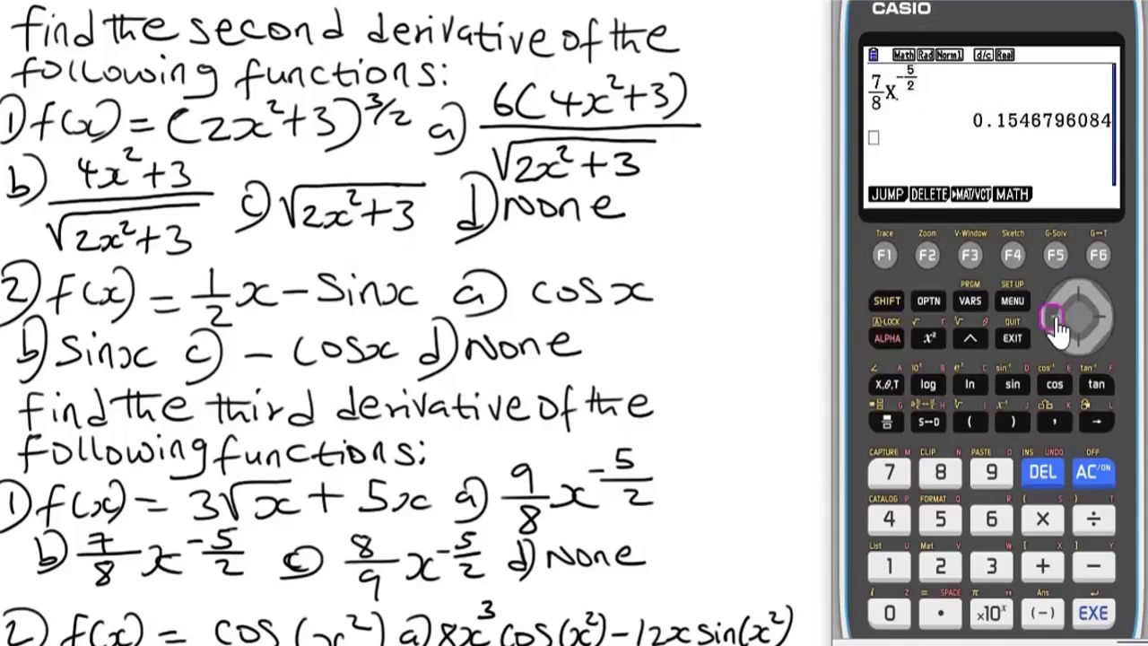
{"action": "left_click", "coordinate": [1042, 475]}
{"action": "left_click", "coordinate": [989, 480]}
{"action": "left_click", "coordinate": [1042, 472]}
{"action": "left_click", "coordinate": [1093, 615]}
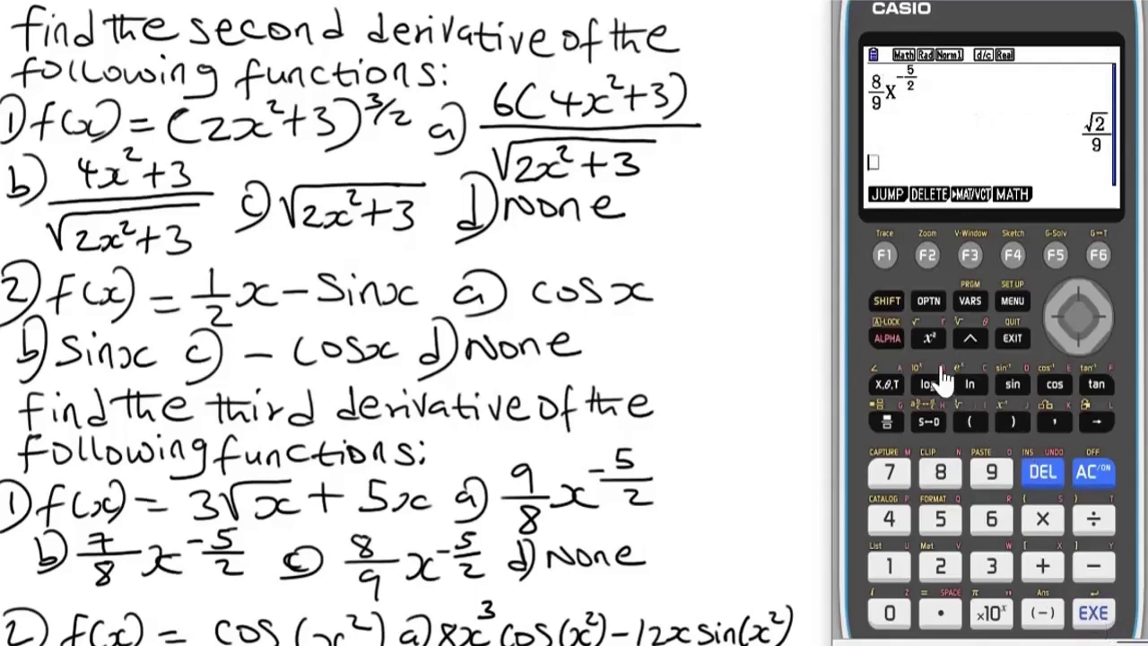
{"action": "left_click", "coordinate": [929, 424]}
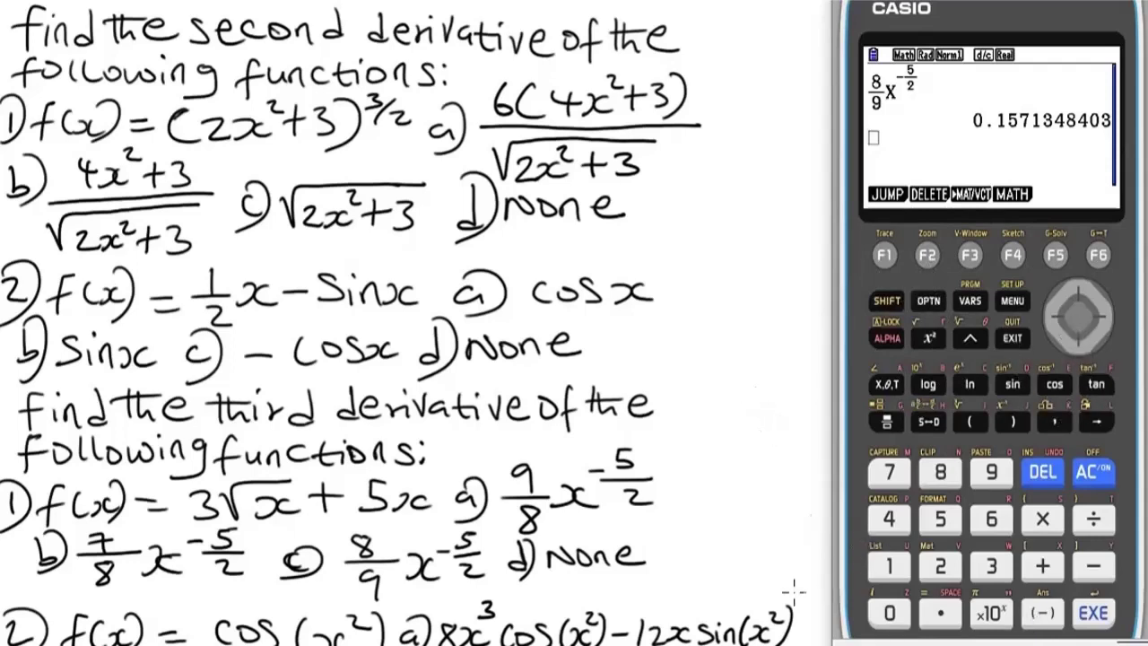
- Show all answer options of the cos(x²) third-derivative question on the question sheet, and return to the calculator
{"action": "left_click", "coordinate": [768, 634]}
{"action": "scroll", "coordinate": [1139, 448], "scroll_direction": "down", "scroll_amount": 3}
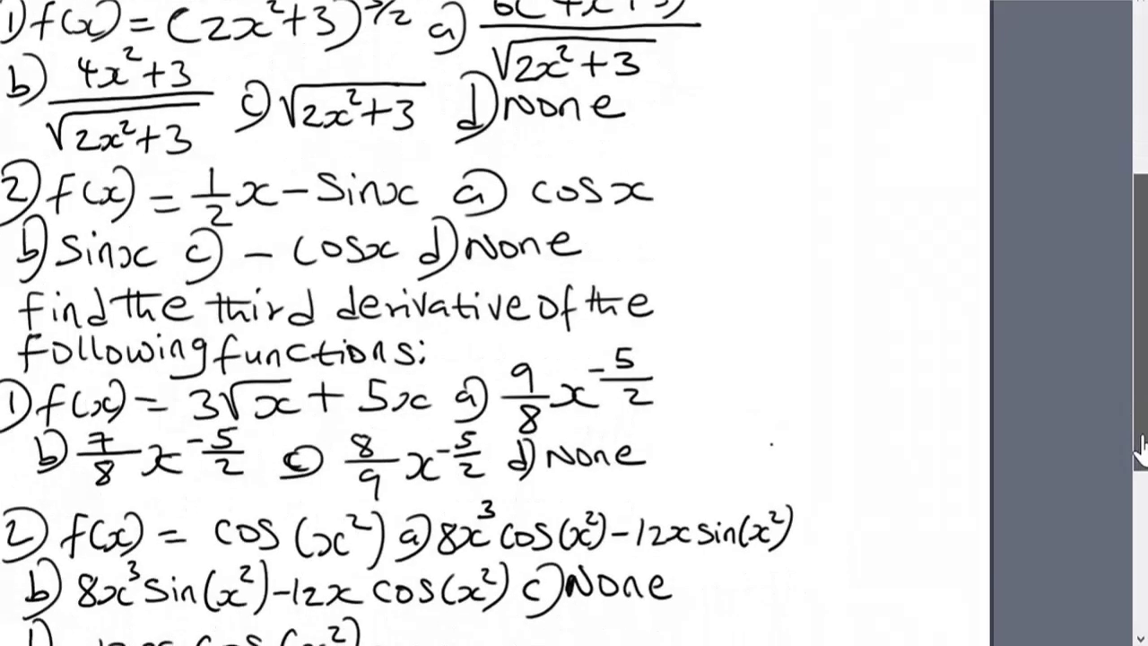
{"action": "left_click_drag", "start_coordinate": [1141, 449], "coordinate": [1141, 462]}
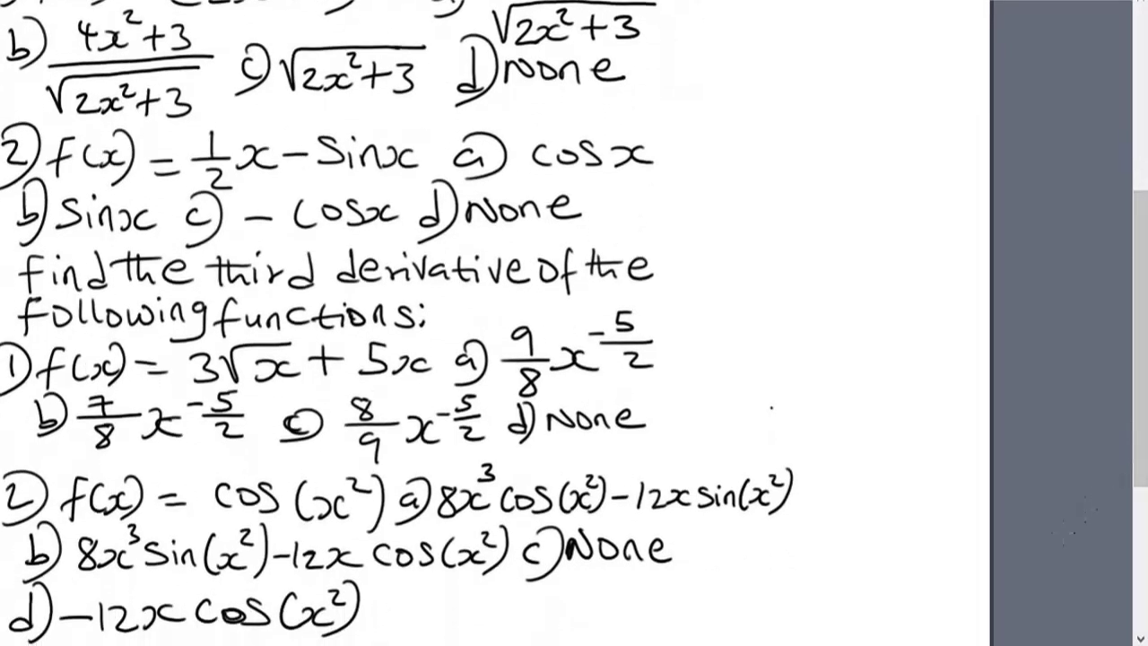
{"action": "key", "text": "alt+Tab"}
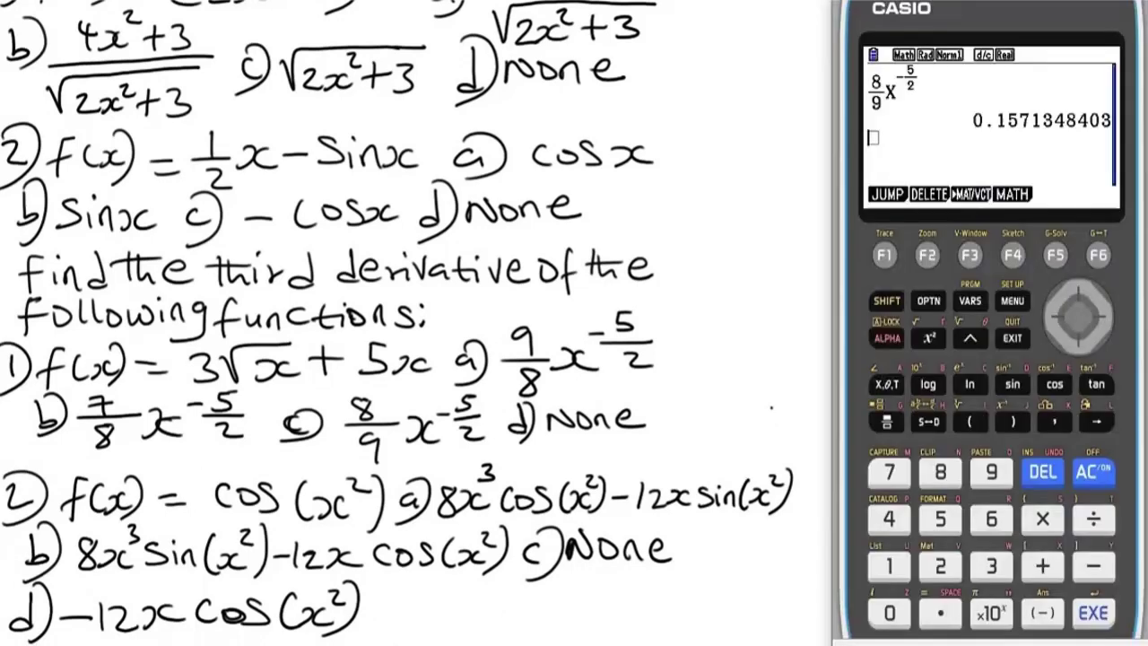
- Delete the option c calculation by clearing the entire history
{"action": "left_click", "coordinate": [928, 257]}
{"action": "left_click", "coordinate": [929, 257]}
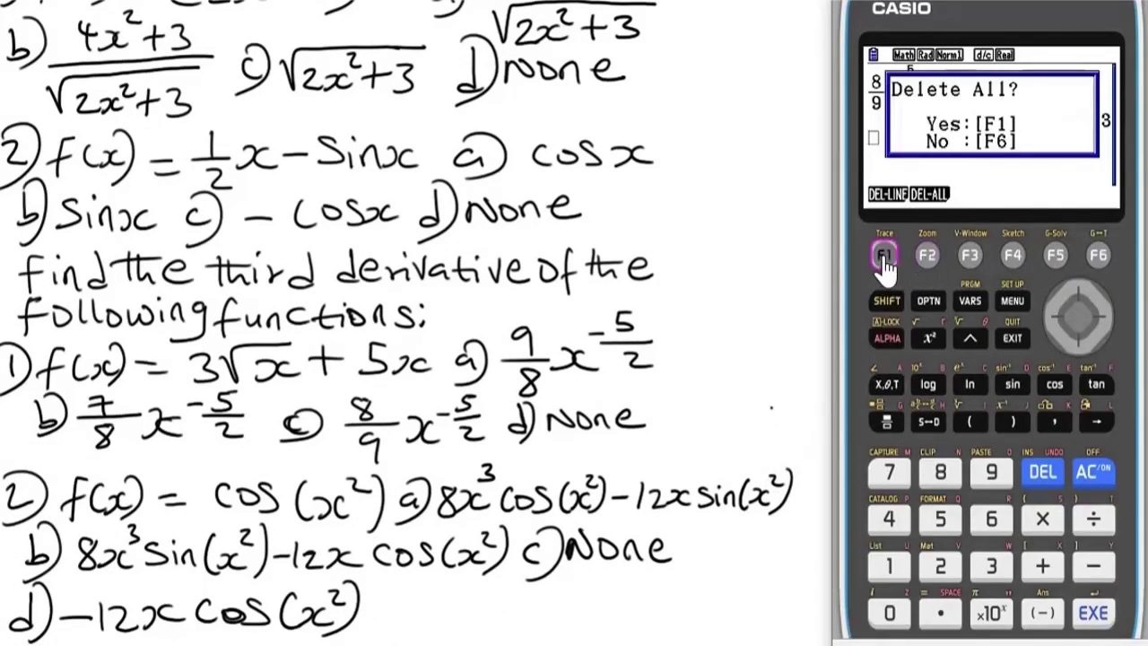
{"action": "left_click", "coordinate": [885, 257]}
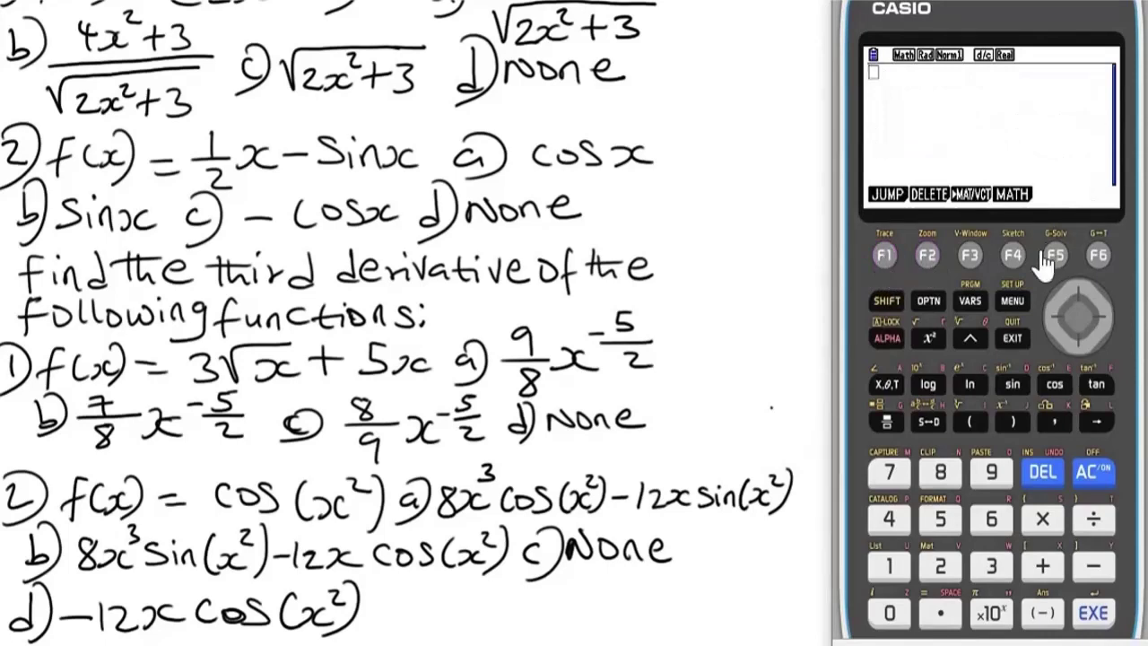
- Calculate the second derivative of cos X² at x = 2
{"action": "left_click", "coordinate": [1015, 258]}
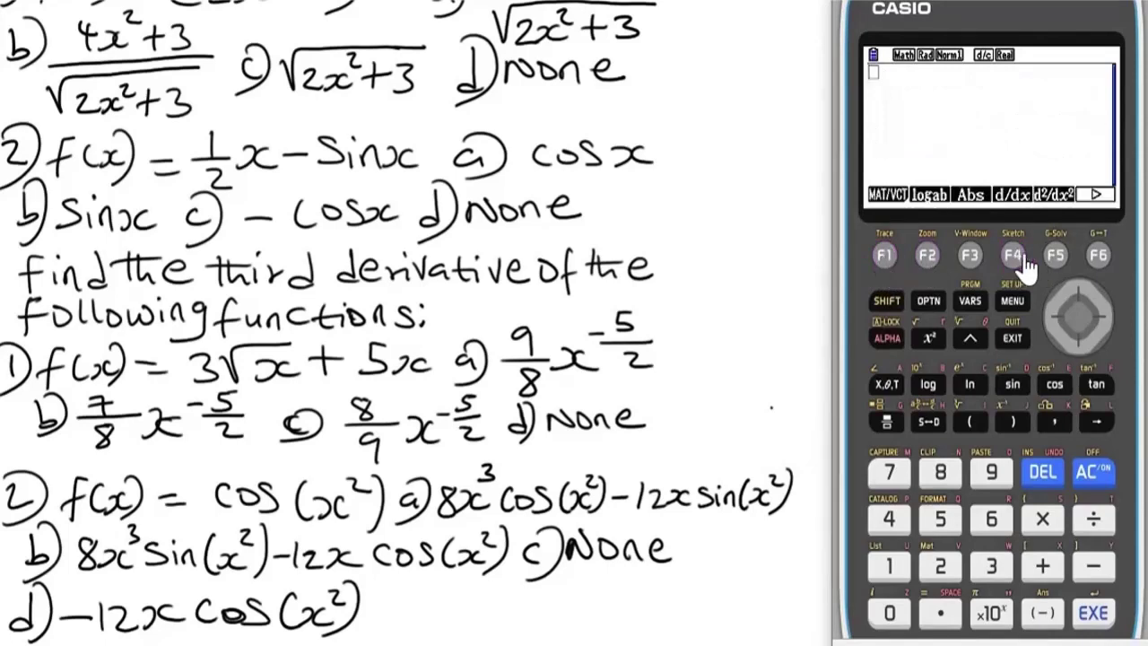
{"action": "left_click", "coordinate": [1057, 260]}
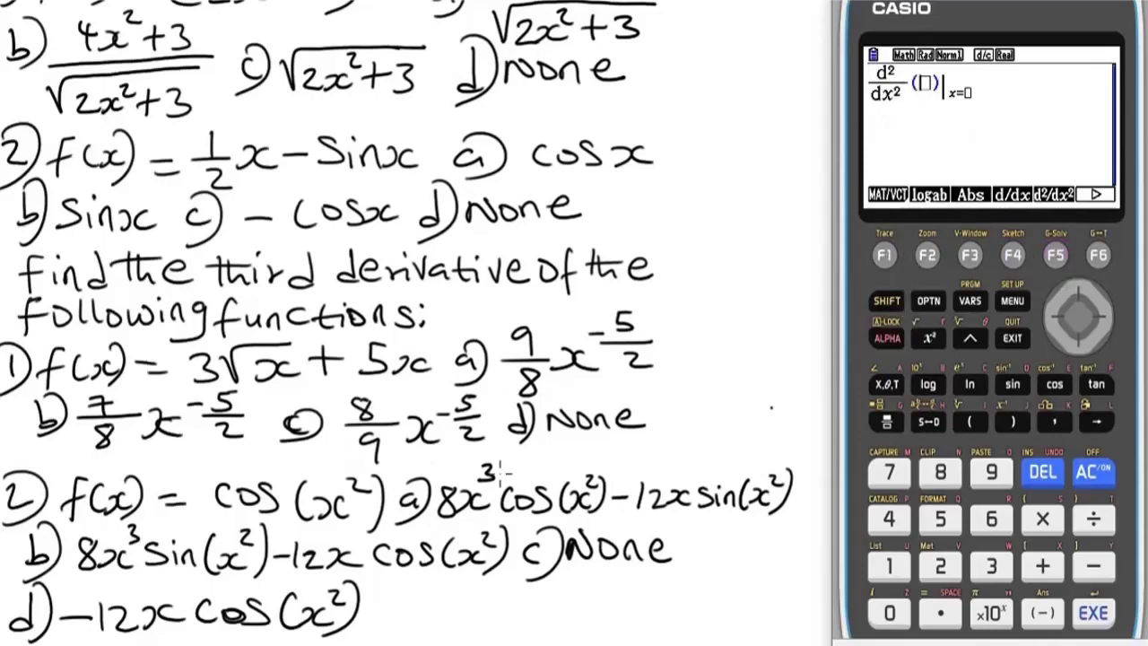
{"action": "left_click", "coordinate": [1055, 388]}
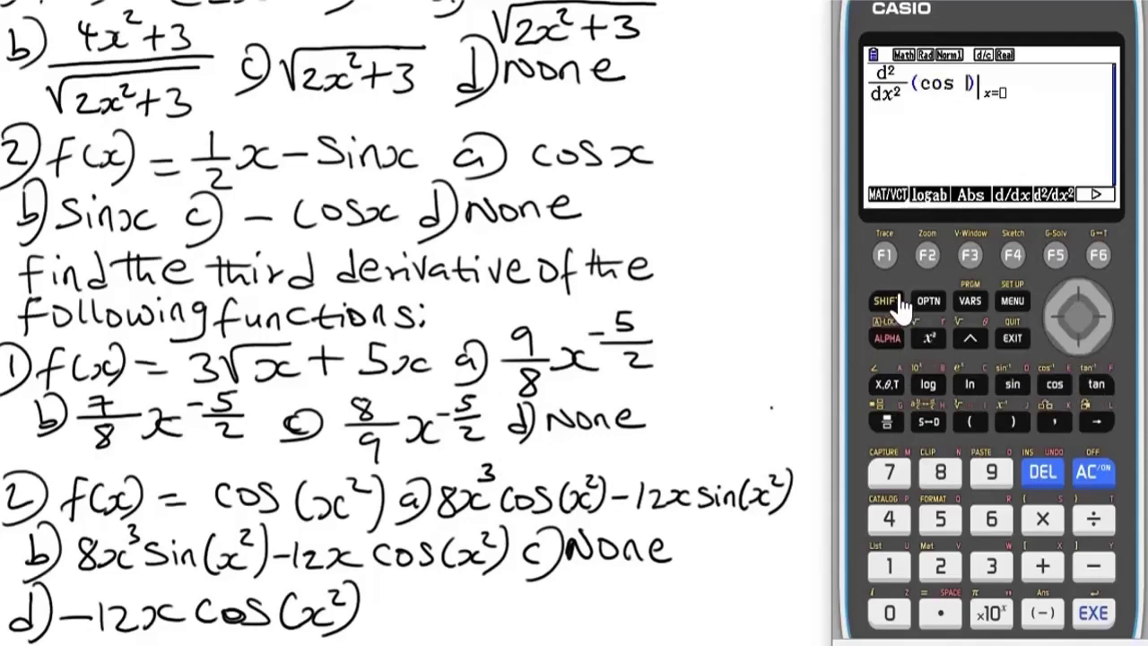
{"action": "left_click", "coordinate": [887, 338]}
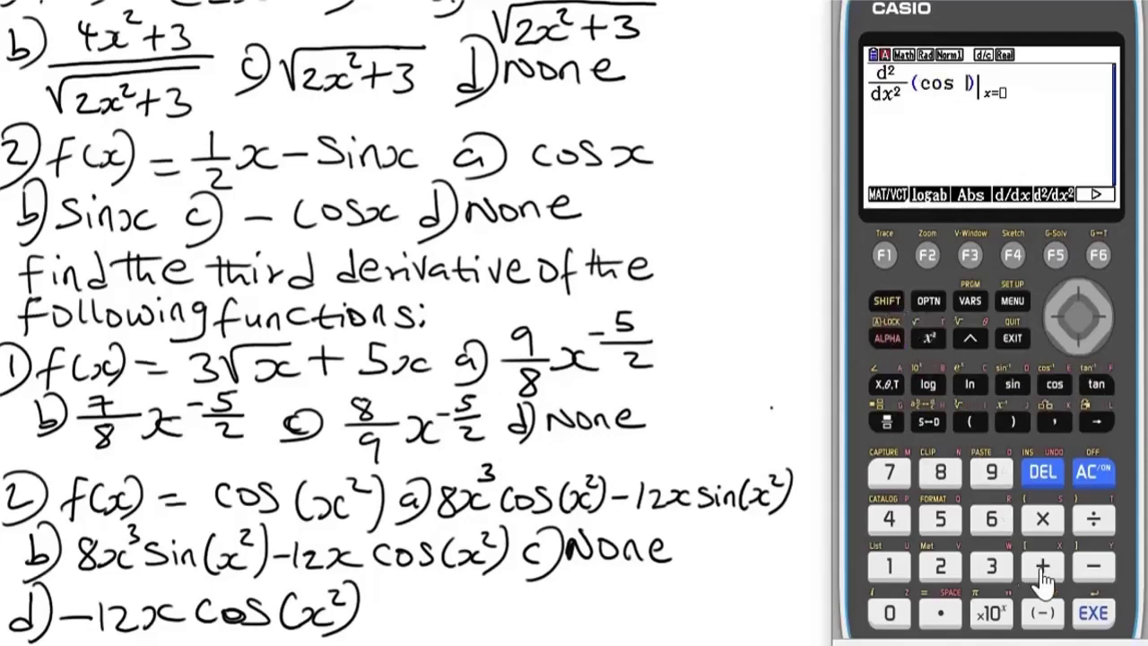
{"action": "left_click", "coordinate": [1042, 569]}
{"action": "left_click", "coordinate": [931, 339]}
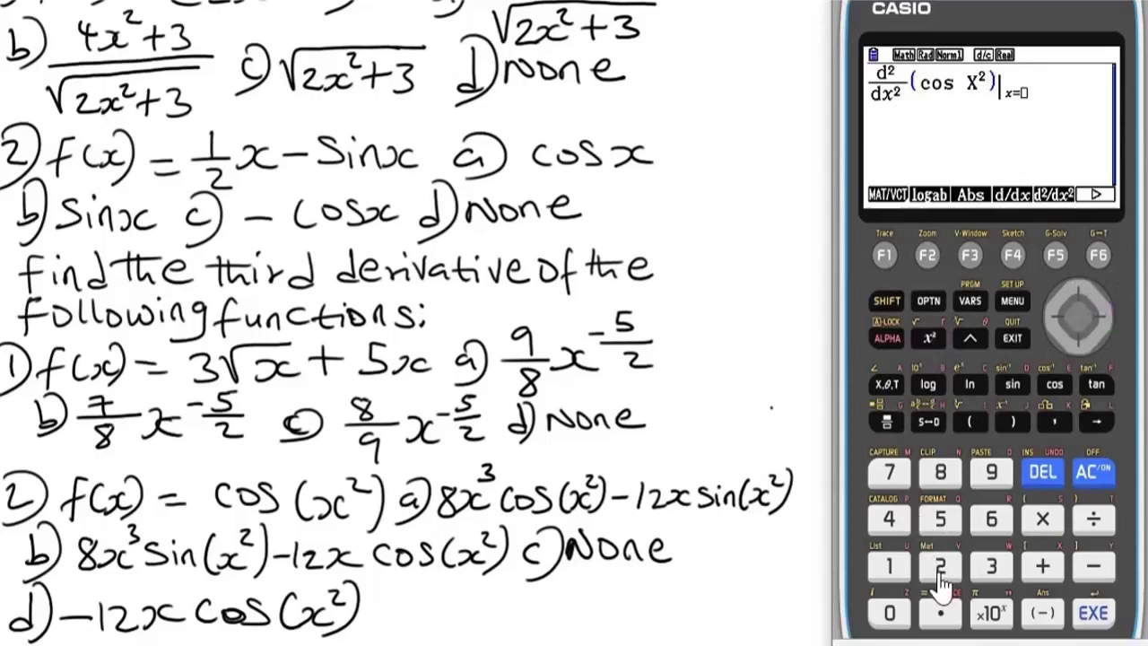
{"action": "left_click", "coordinate": [1098, 617]}
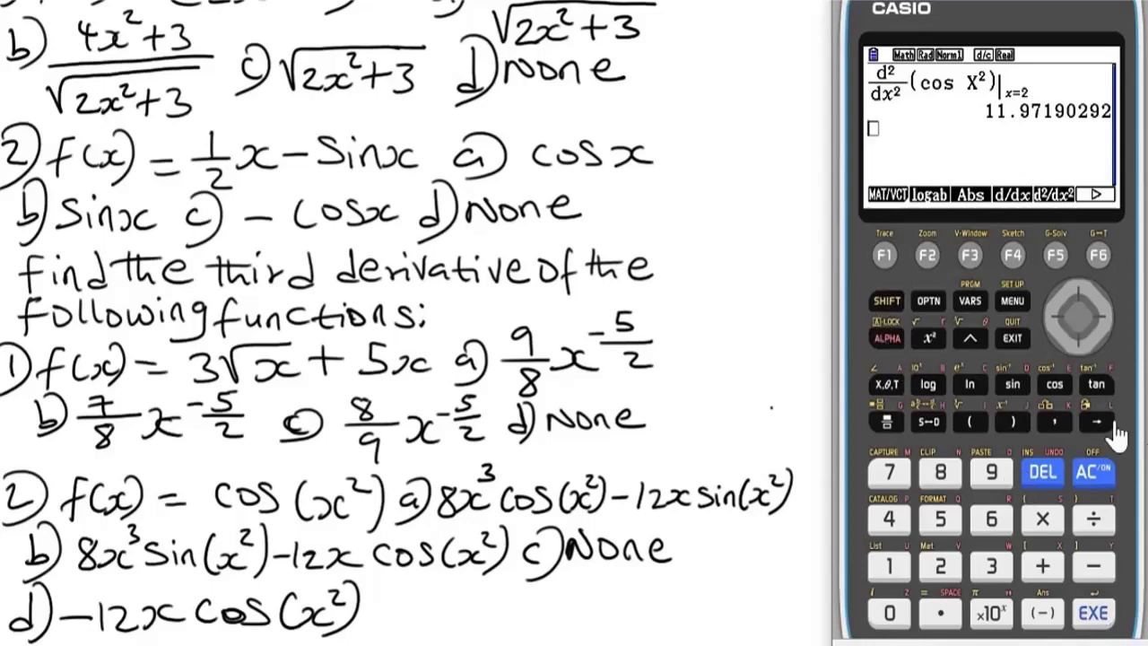
- Store the second-derivative result at x = 2 in variable A
{"action": "left_click", "coordinate": [887, 338]}
{"action": "left_click", "coordinate": [887, 386]}
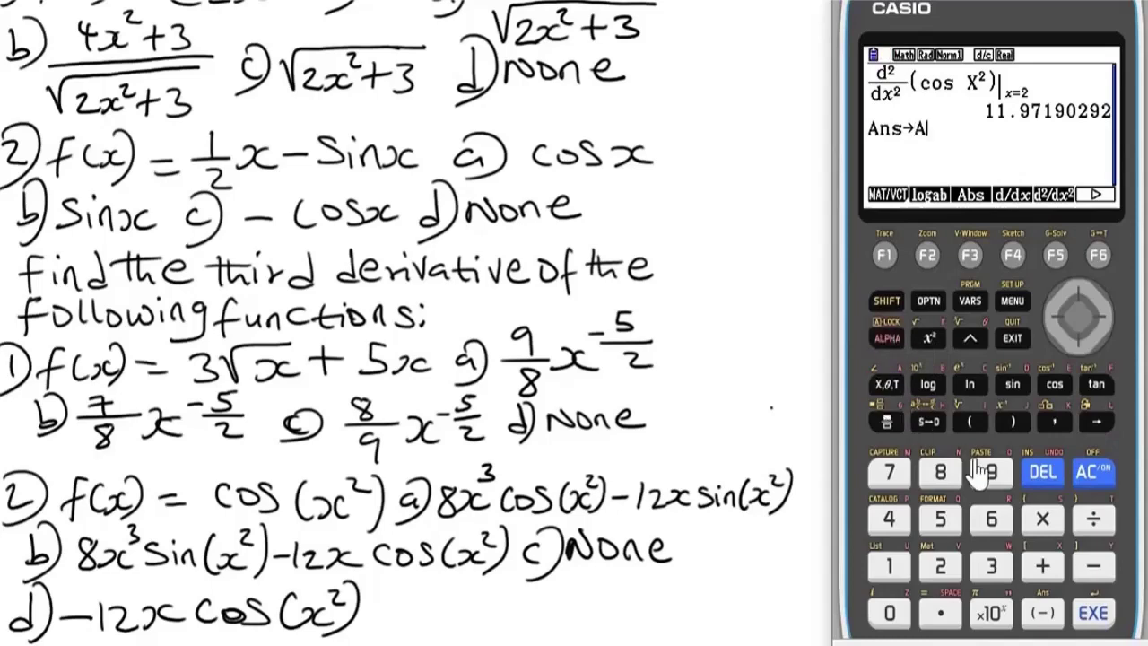
{"action": "left_click", "coordinate": [1094, 613]}
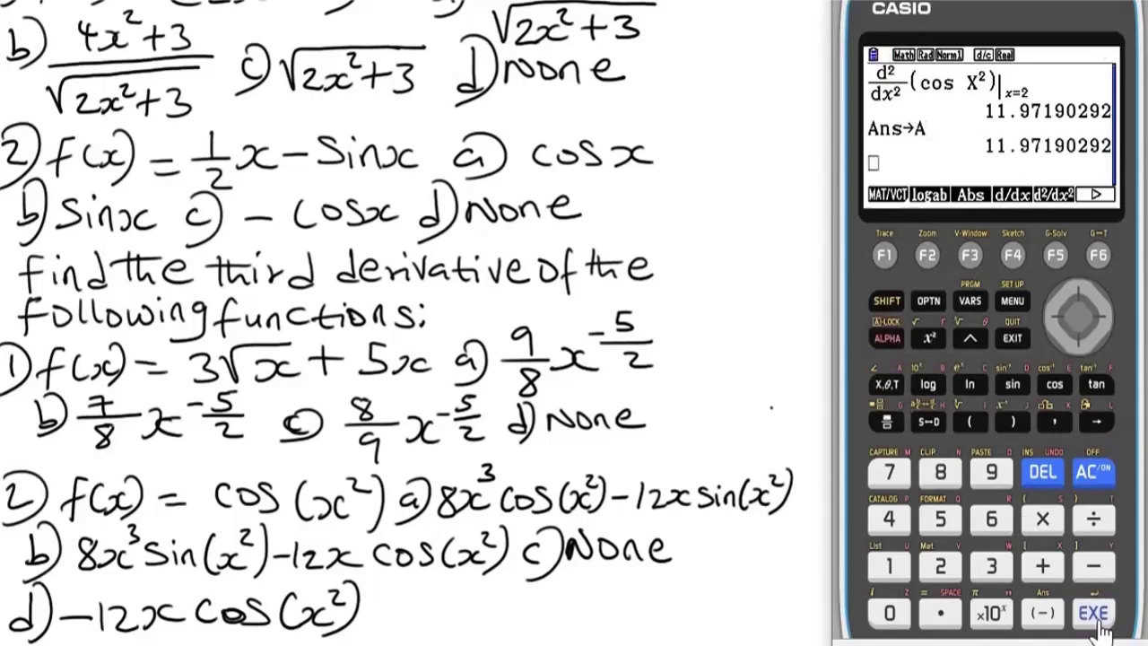
- Delete the Ans→A line from the calculation history
{"action": "left_click", "coordinate": [1080, 298]}
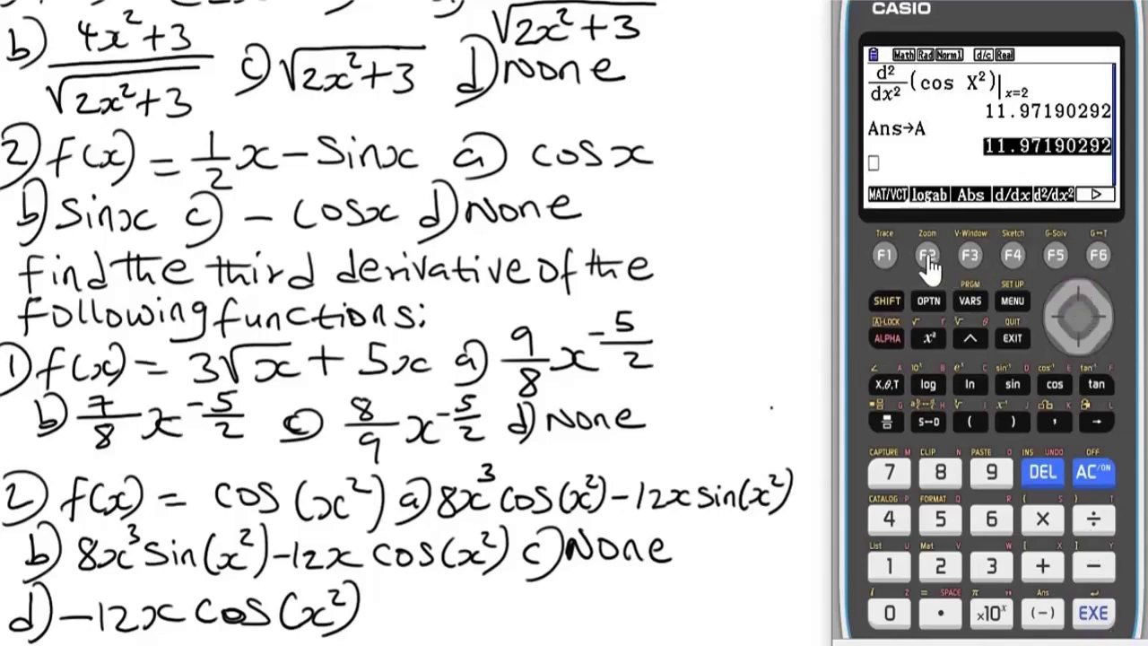
{"action": "left_click", "coordinate": [1012, 339]}
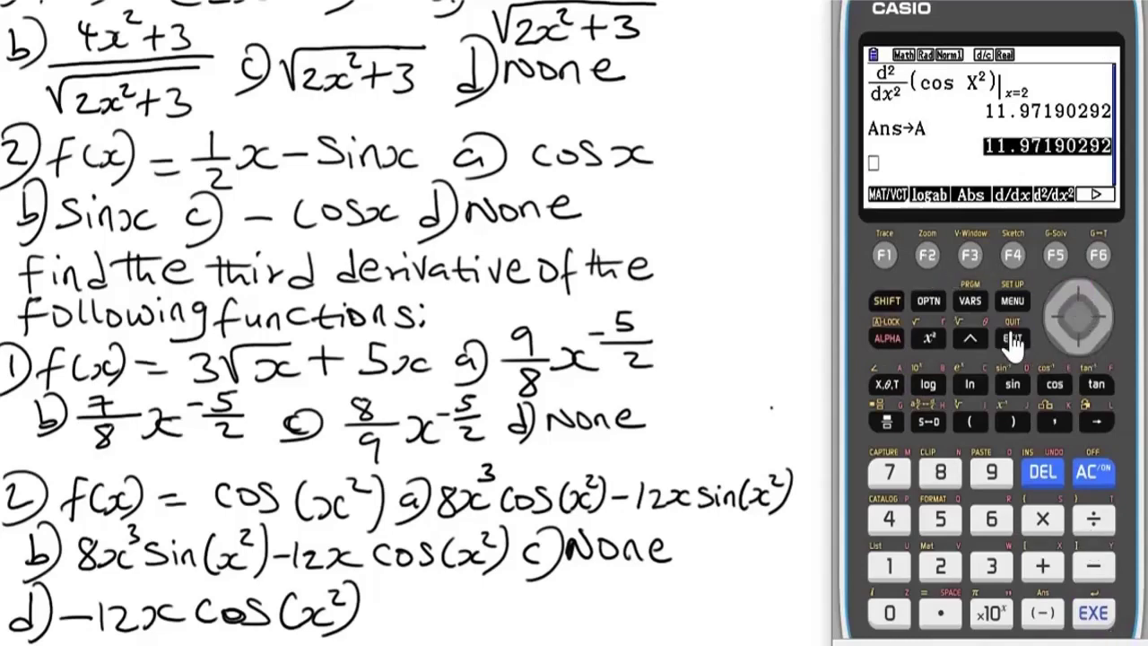
{"action": "left_click", "coordinate": [928, 255]}
{"action": "left_click", "coordinate": [885, 257]}
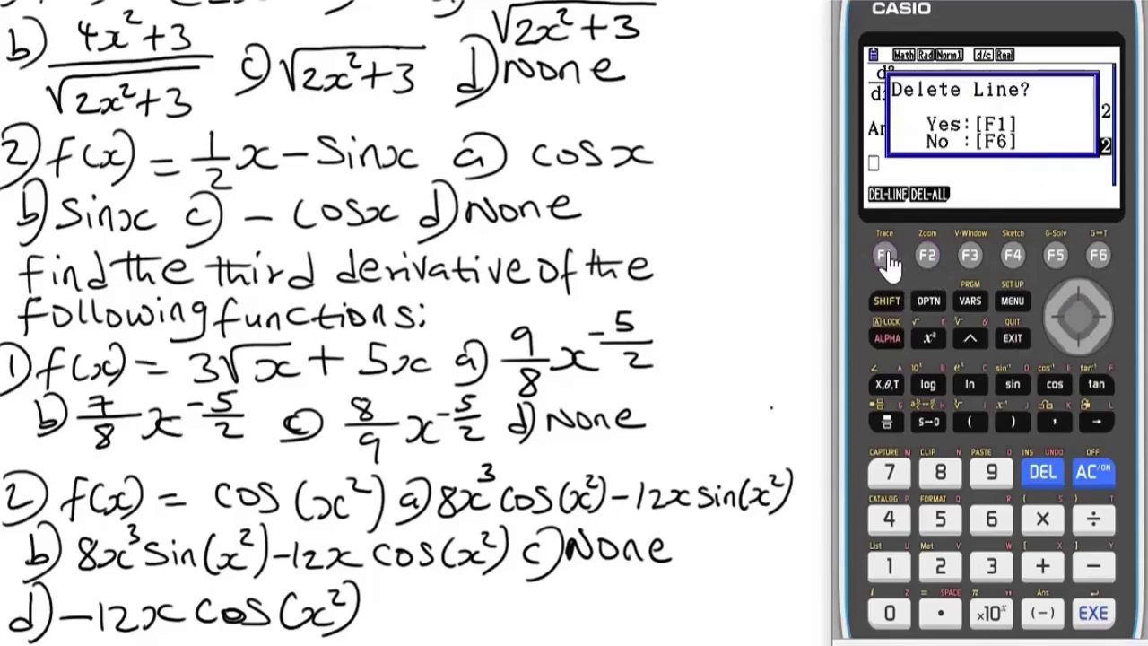
{"action": "left_click", "coordinate": [885, 257]}
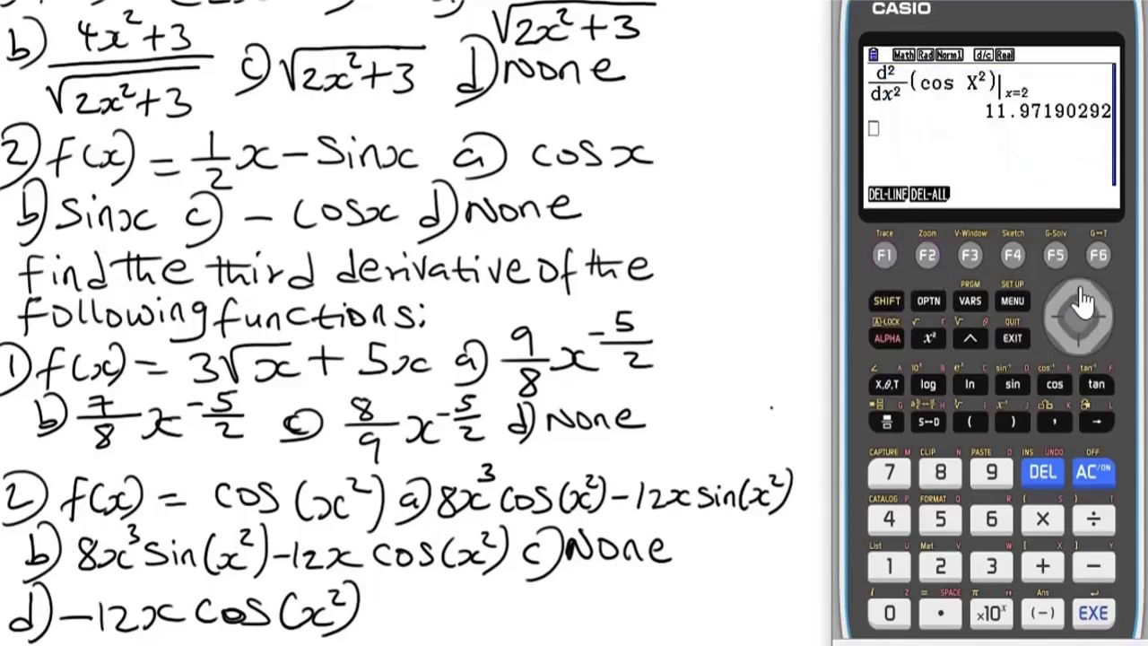
- Change the evaluation point of the cos X² second derivative to 2+0.00001 and recalculate
{"action": "left_click", "coordinate": [1080, 299]}
{"action": "left_click", "coordinate": [1080, 299]}
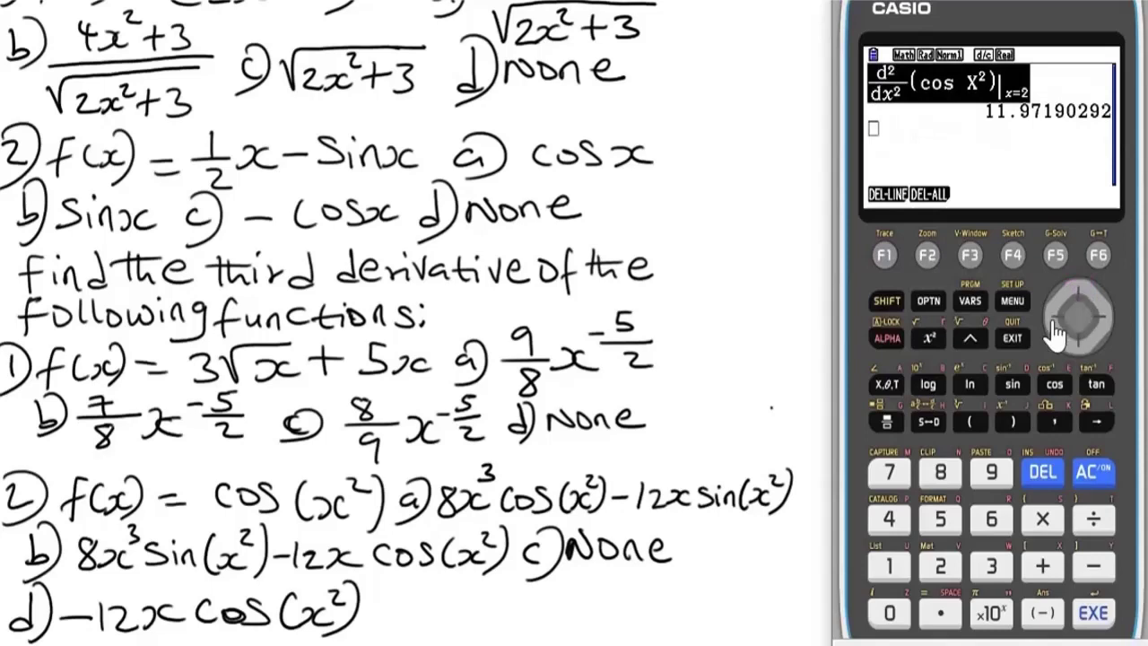
{"action": "left_click", "coordinate": [1055, 320]}
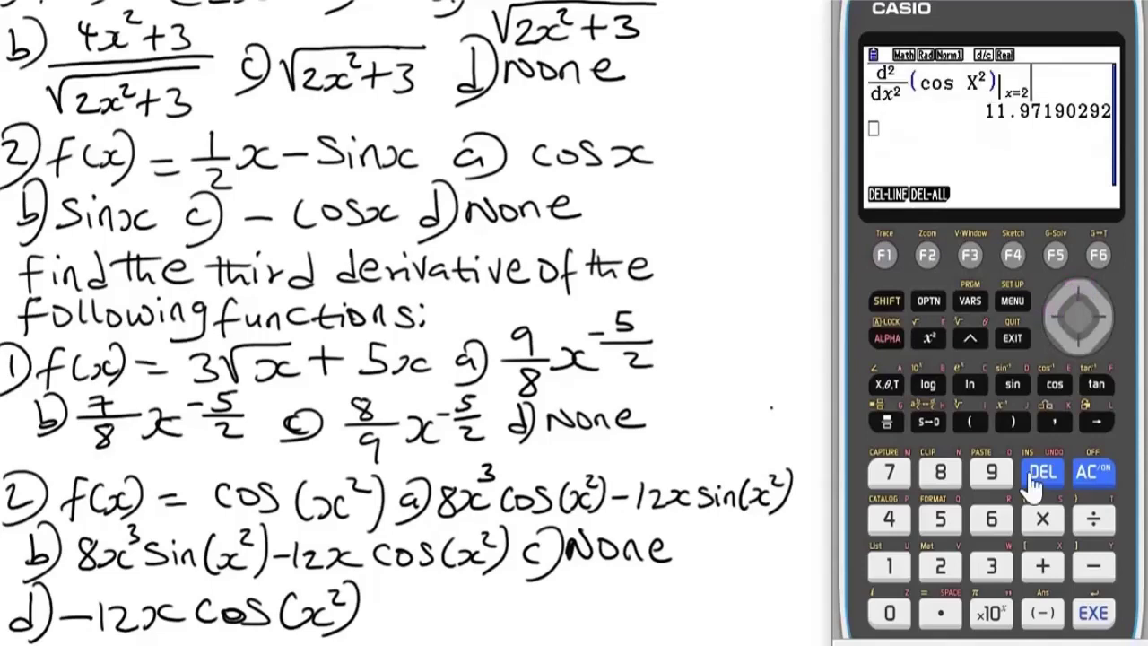
{"action": "left_click", "coordinate": [1043, 568]}
{"action": "left_click", "coordinate": [890, 614]}
{"action": "left_click", "coordinate": [940, 614]}
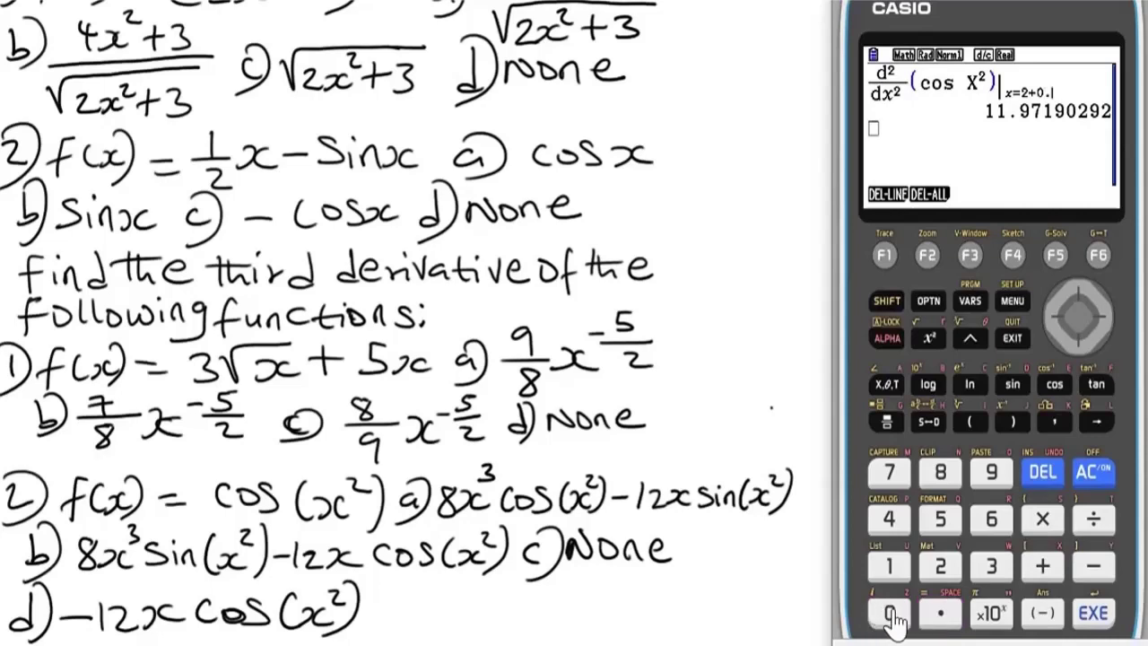
{"action": "left_click", "coordinate": [891, 614]}
{"action": "left_click", "coordinate": [891, 614]}
{"action": "left_click", "coordinate": [890, 614]}
{"action": "left_click", "coordinate": [892, 579]}
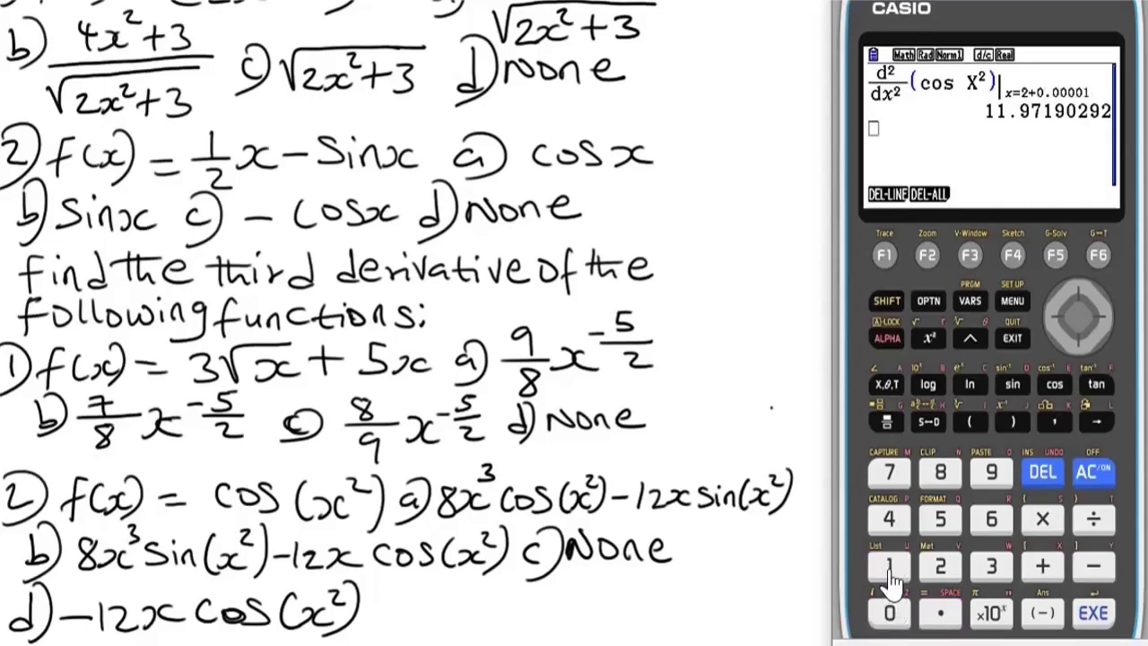
{"action": "left_click", "coordinate": [1094, 614]}
- Store the second-derivative result at x = 2+0.00001 in variable B
{"action": "left_click", "coordinate": [1094, 423]}
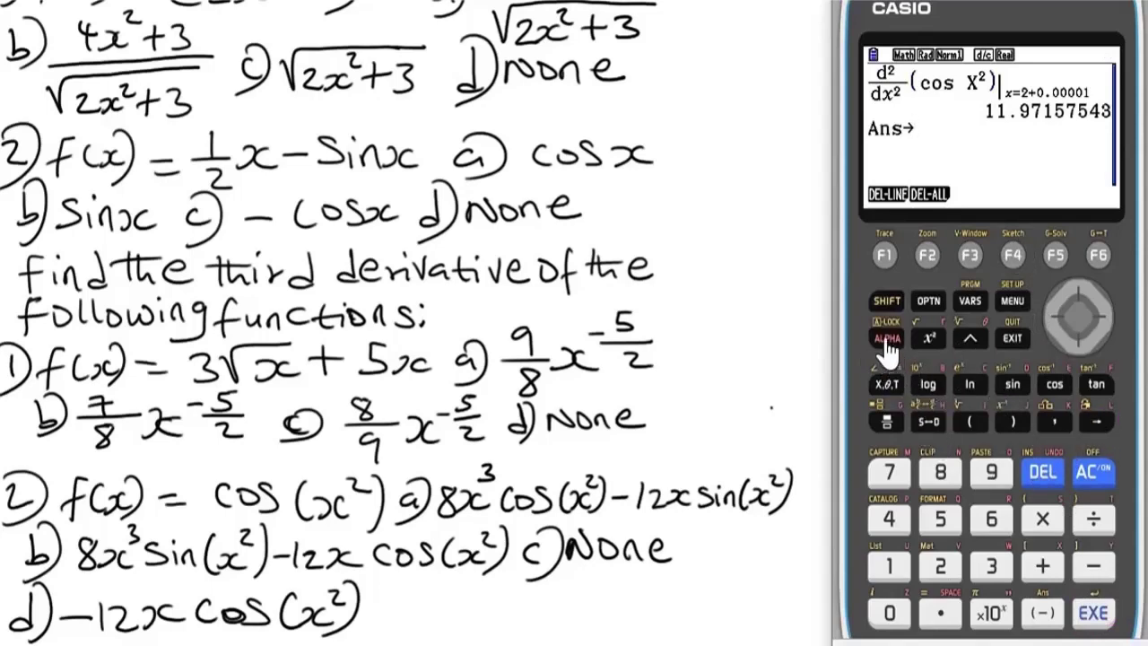
{"action": "left_click", "coordinate": [933, 384]}
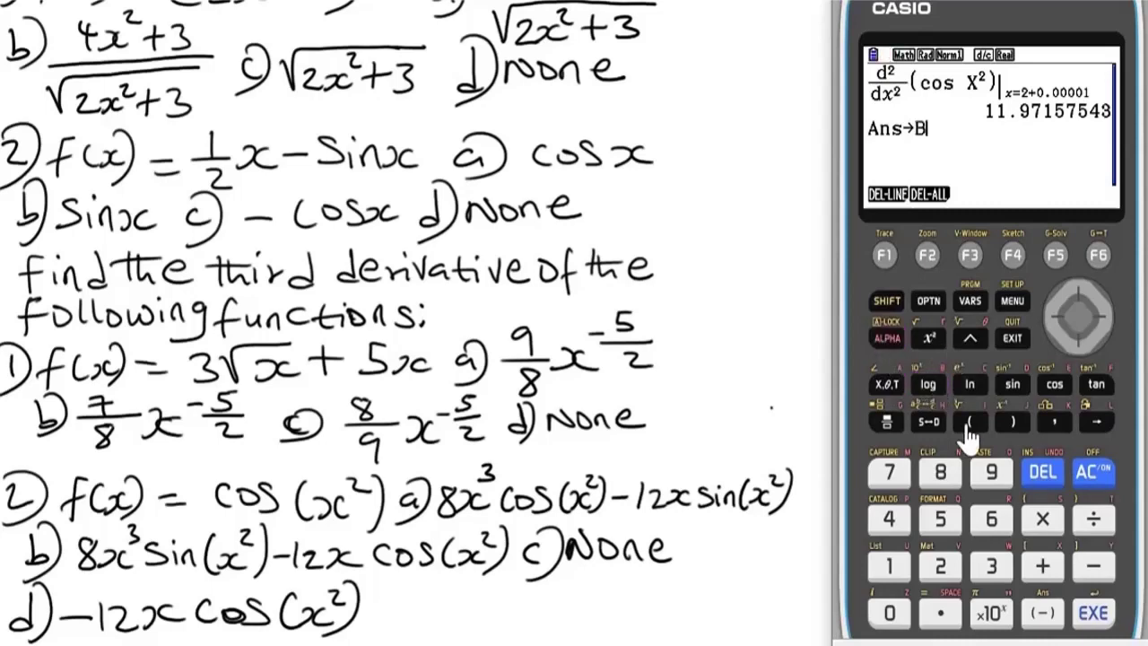
{"action": "left_click", "coordinate": [1096, 619]}
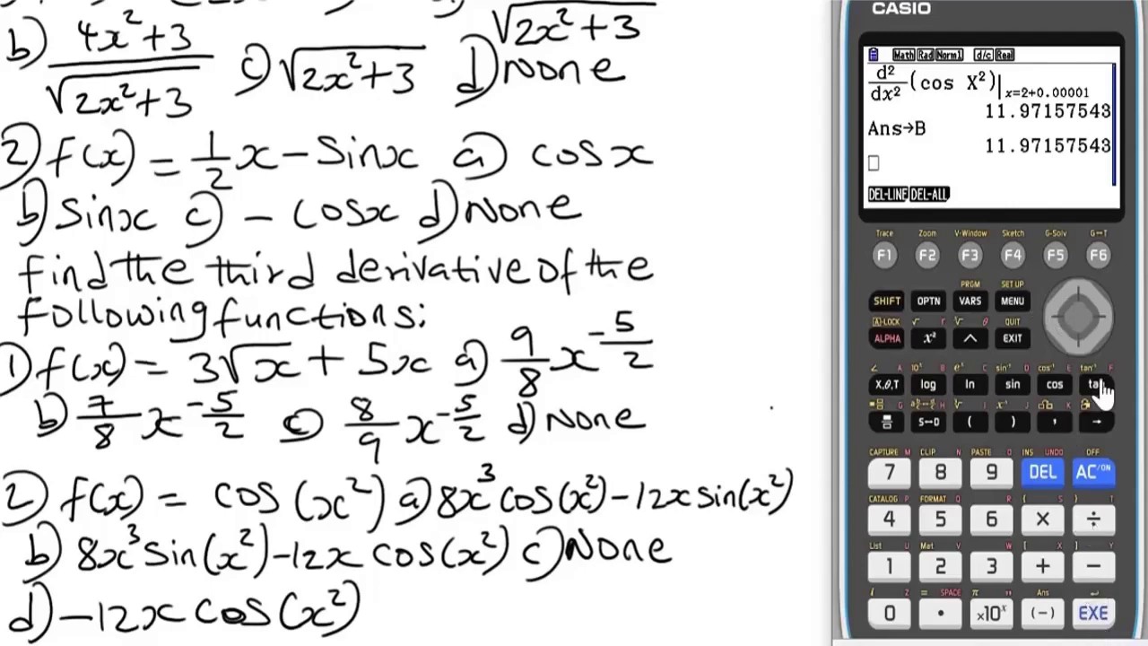
- Clear the whole calculation history and evaluate the fraction (B−A)/0.00001
{"action": "left_click", "coordinate": [928, 256]}
{"action": "left_click", "coordinate": [884, 257]}
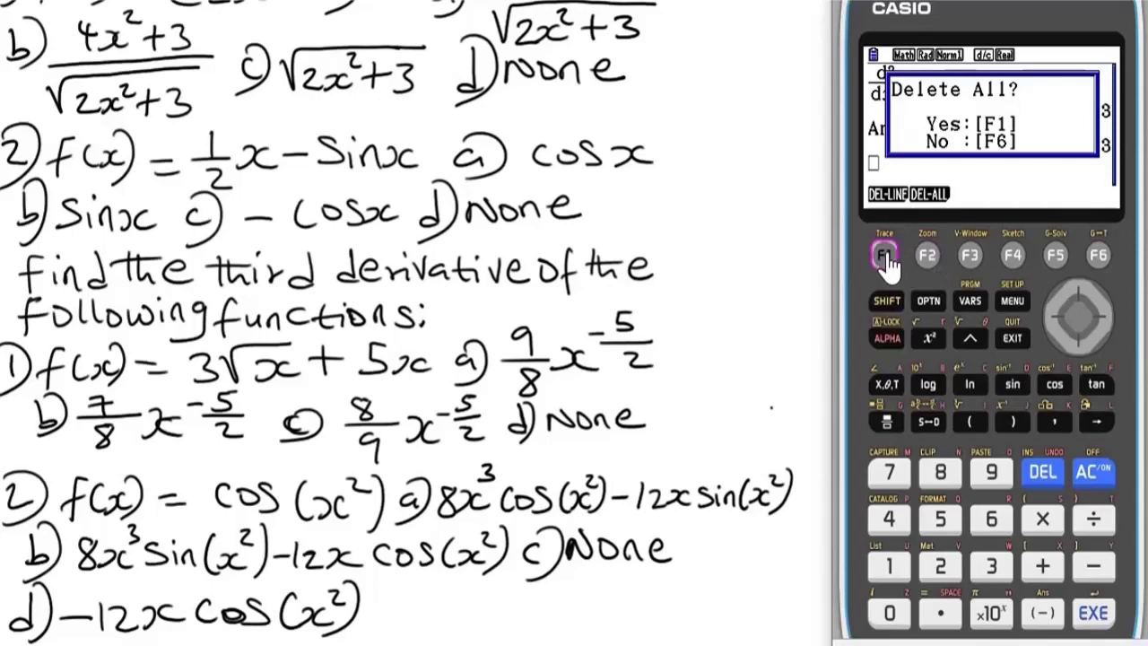
{"action": "left_click", "coordinate": [889, 420]}
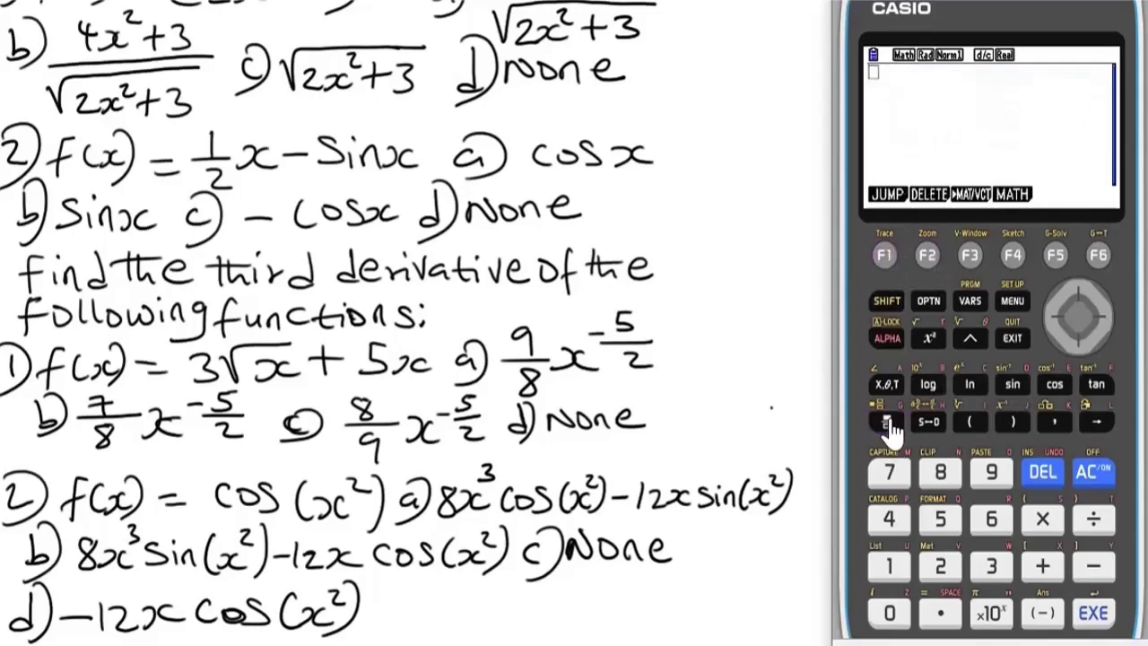
{"action": "left_click", "coordinate": [884, 338]}
{"action": "left_click", "coordinate": [929, 385]}
{"action": "left_click", "coordinate": [1094, 566]}
{"action": "left_click", "coordinate": [886, 382]}
{"action": "left_click", "coordinate": [941, 614]}
{"action": "left_click", "coordinate": [890, 613]}
{"action": "left_click", "coordinate": [890, 614]}
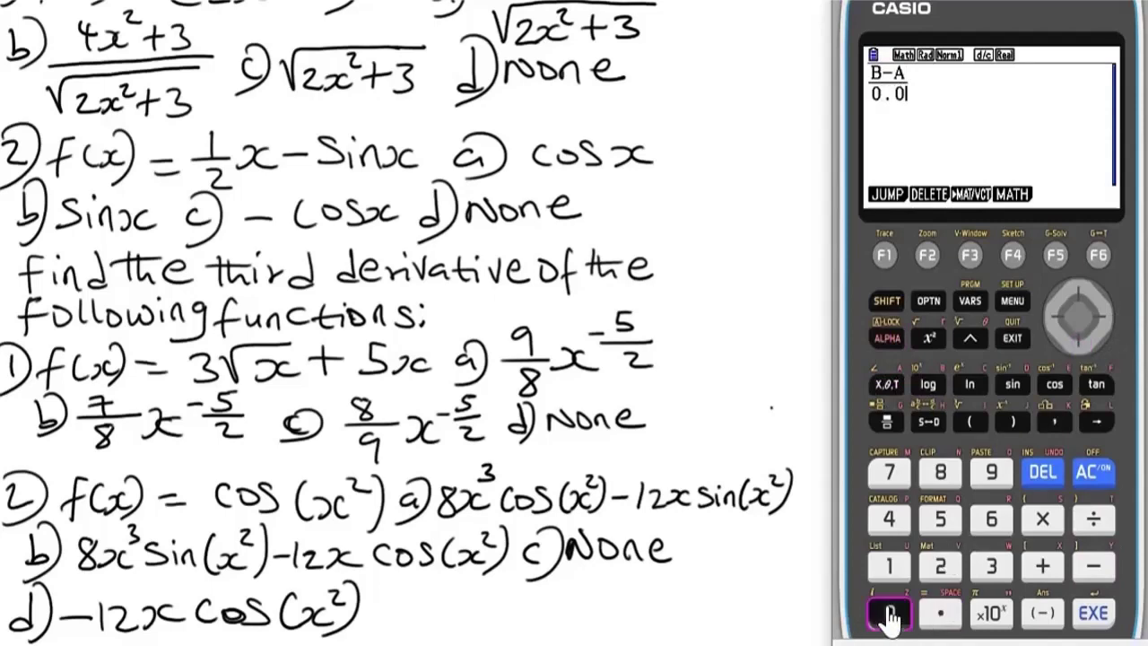
{"action": "left_click", "coordinate": [889, 614]}
{"action": "left_click", "coordinate": [888, 581]}
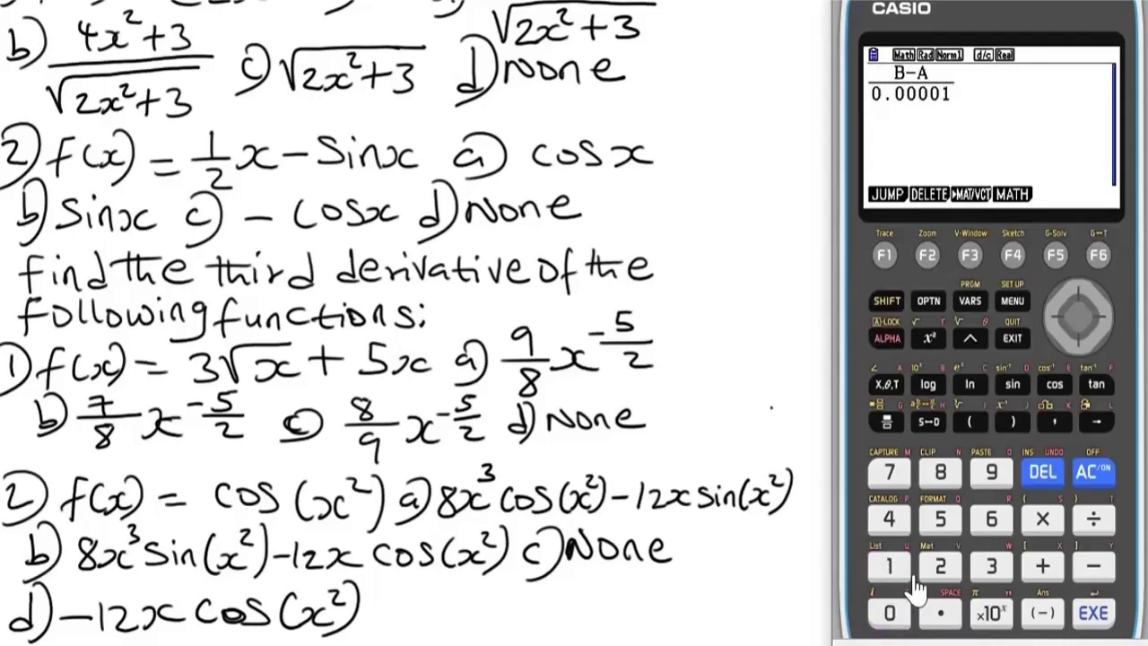
{"action": "left_click", "coordinate": [1098, 619]}
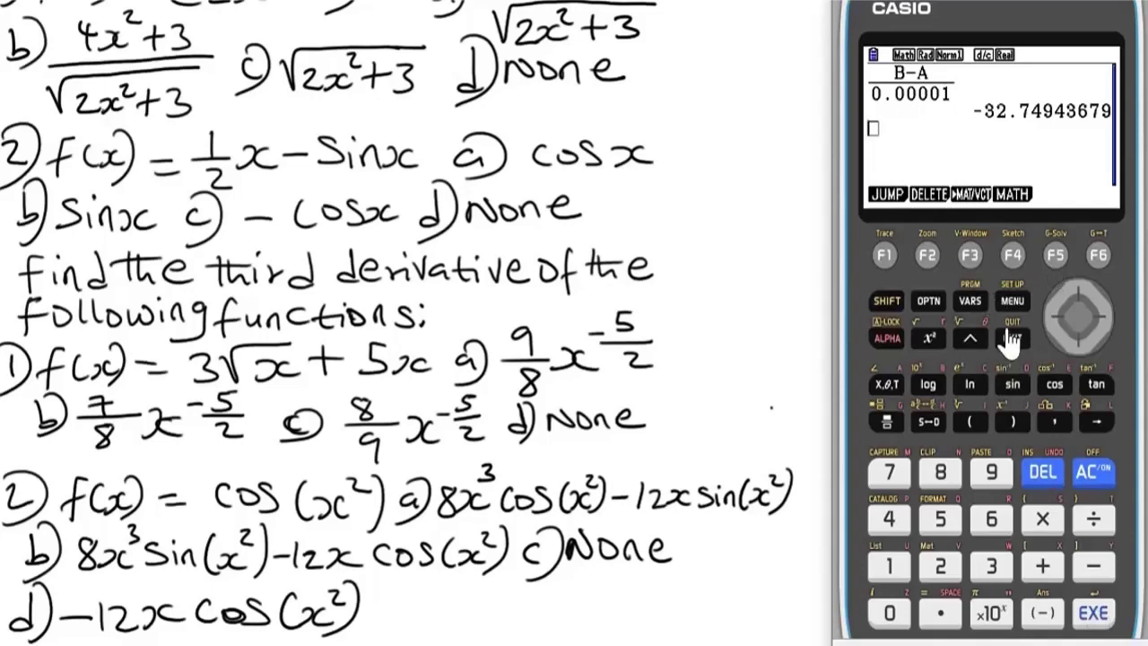
- Delete all lines from the calculation history
{"action": "left_click", "coordinate": [928, 256]}
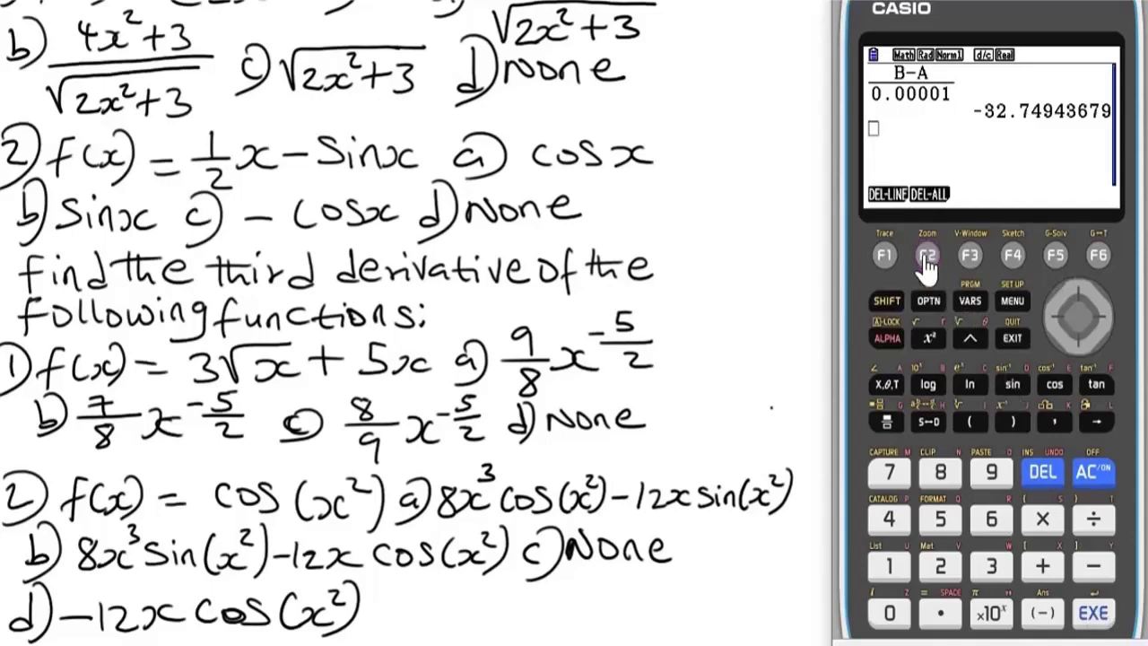
{"action": "left_click", "coordinate": [928, 256]}
{"action": "left_click", "coordinate": [885, 257]}
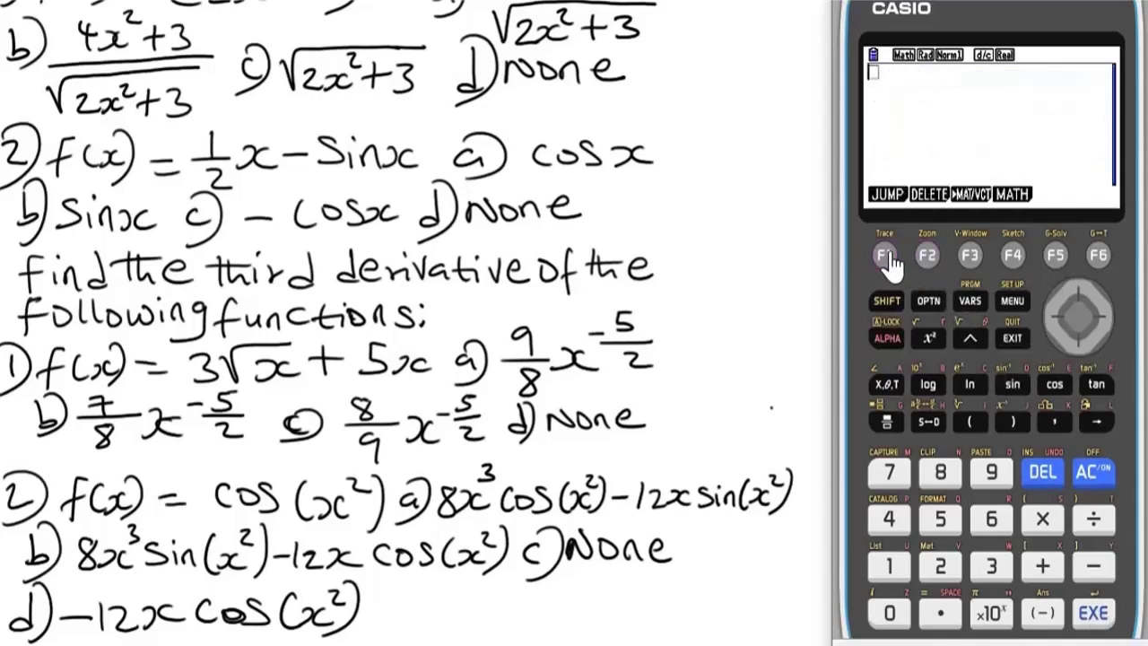
- Enter the first term of answer option a, 8X³cos X², as a new expression
{"action": "left_click", "coordinate": [941, 473]}
{"action": "left_click", "coordinate": [887, 384]}
{"action": "left_click", "coordinate": [968, 338]}
{"action": "left_click", "coordinate": [991, 566]}
{"action": "left_click", "coordinate": [1099, 321]}
{"action": "left_click", "coordinate": [1055, 384]}
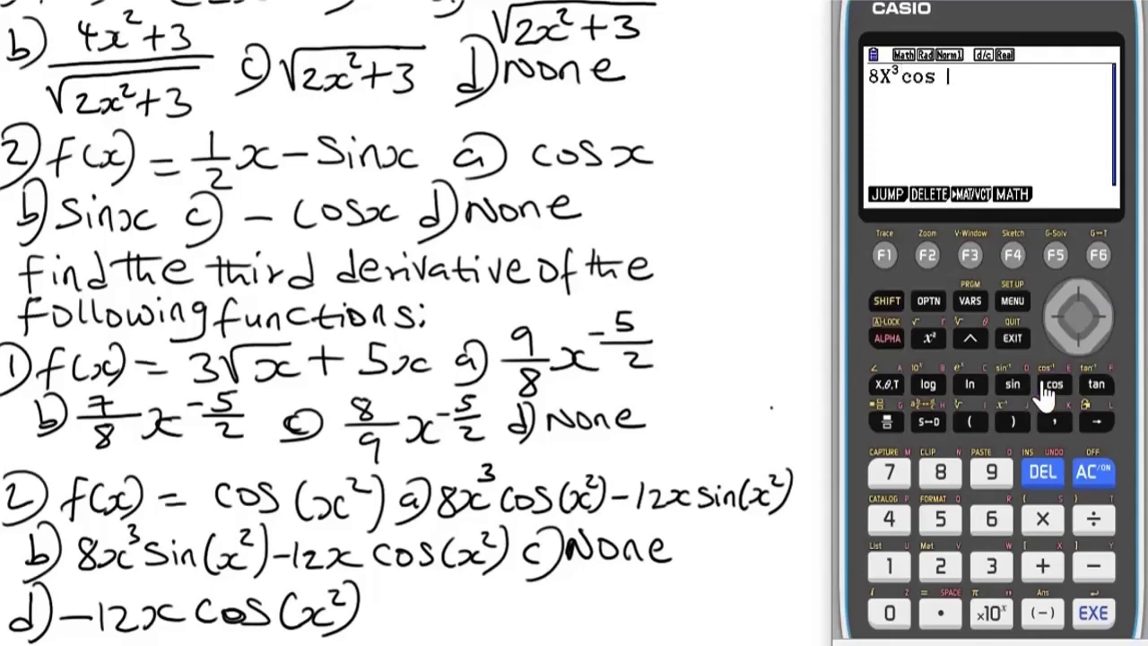
{"action": "left_click", "coordinate": [888, 338]}
{"action": "left_click", "coordinate": [1040, 566]}
{"action": "left_click", "coordinate": [940, 341]}
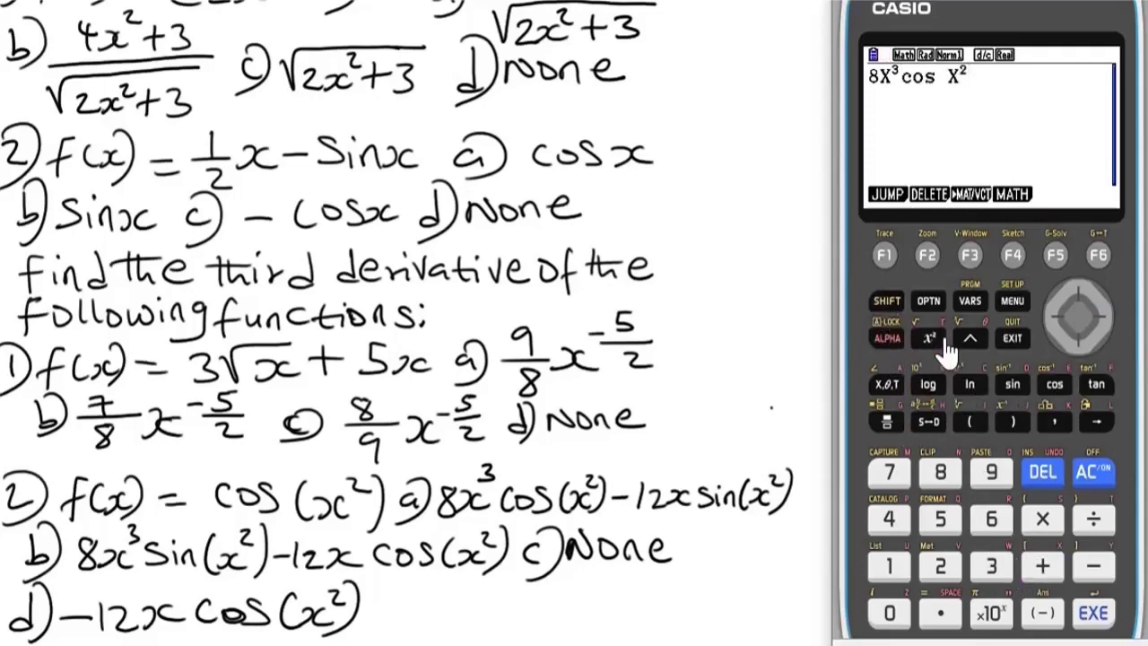
- Complete the expression with −12Xsin X² and evaluate it
{"action": "left_click", "coordinate": [1096, 574]}
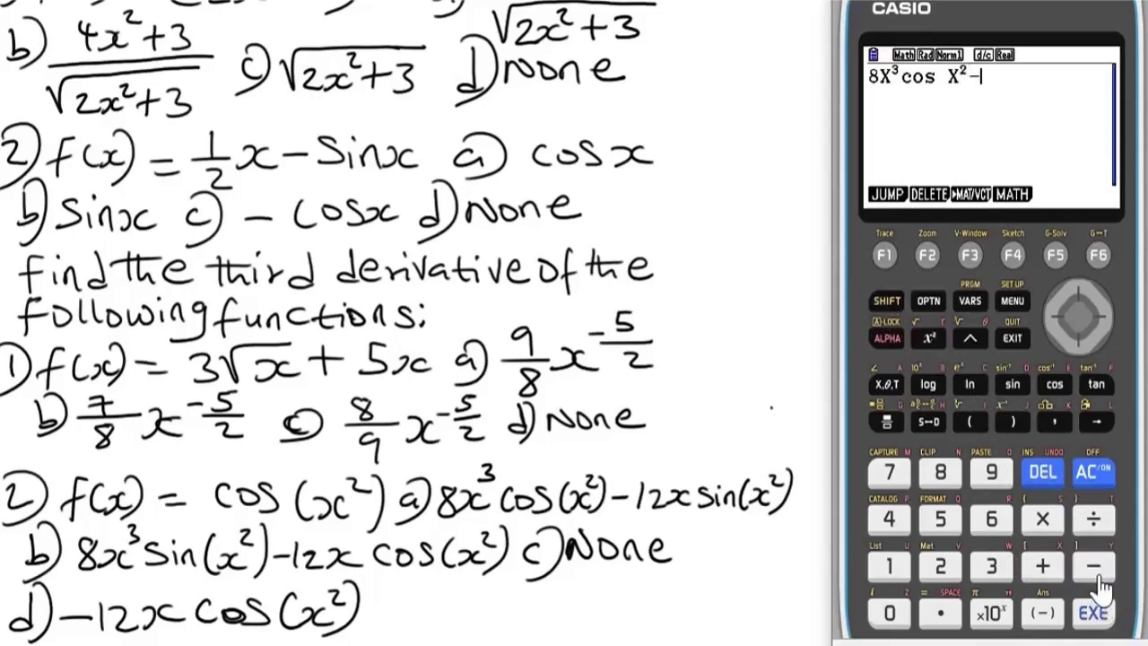
{"action": "left_click", "coordinate": [891, 573]}
{"action": "left_click", "coordinate": [941, 566]}
{"action": "left_click", "coordinate": [886, 339]}
{"action": "left_click", "coordinate": [1042, 565]}
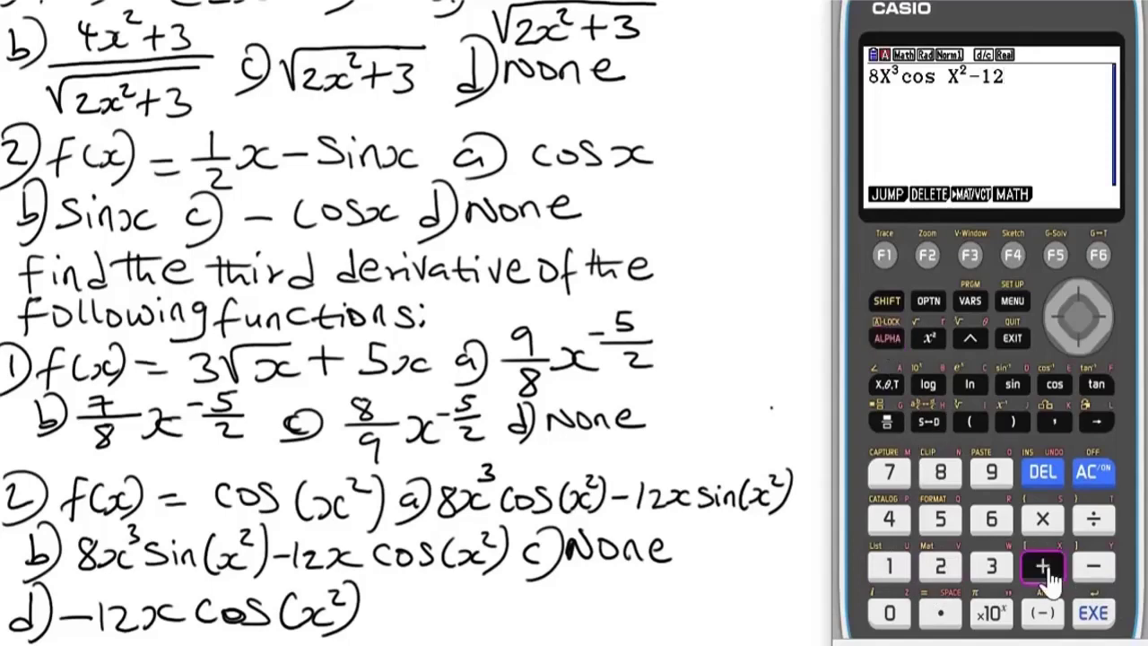
{"action": "left_click", "coordinate": [1013, 384]}
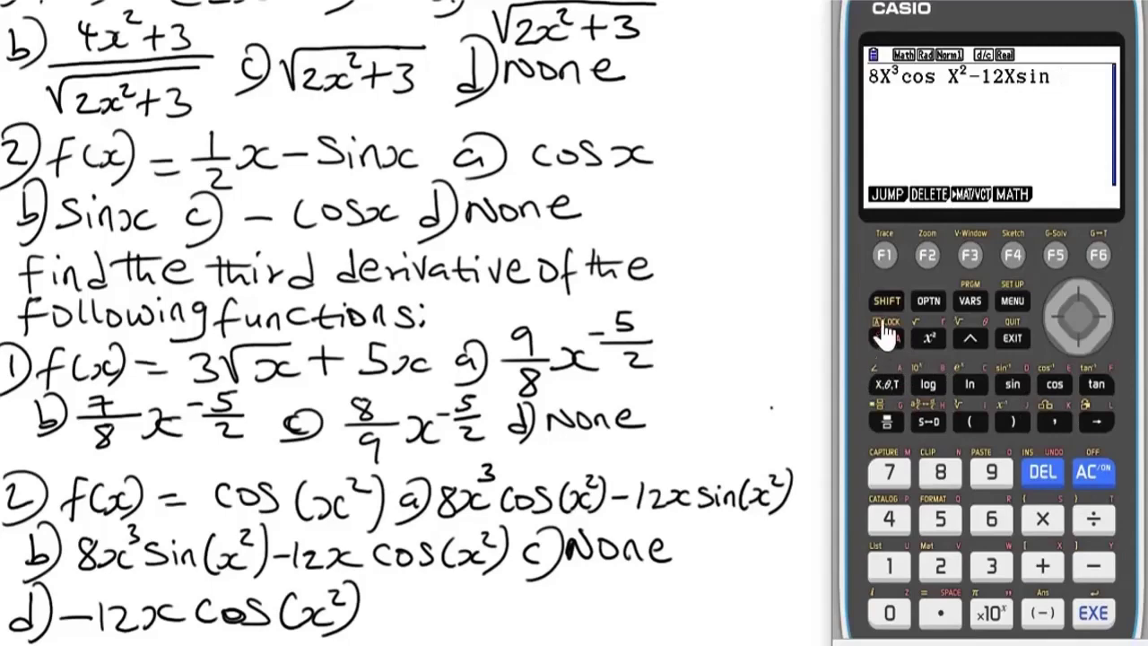
{"action": "left_click", "coordinate": [886, 339]}
{"action": "left_click", "coordinate": [1043, 567]}
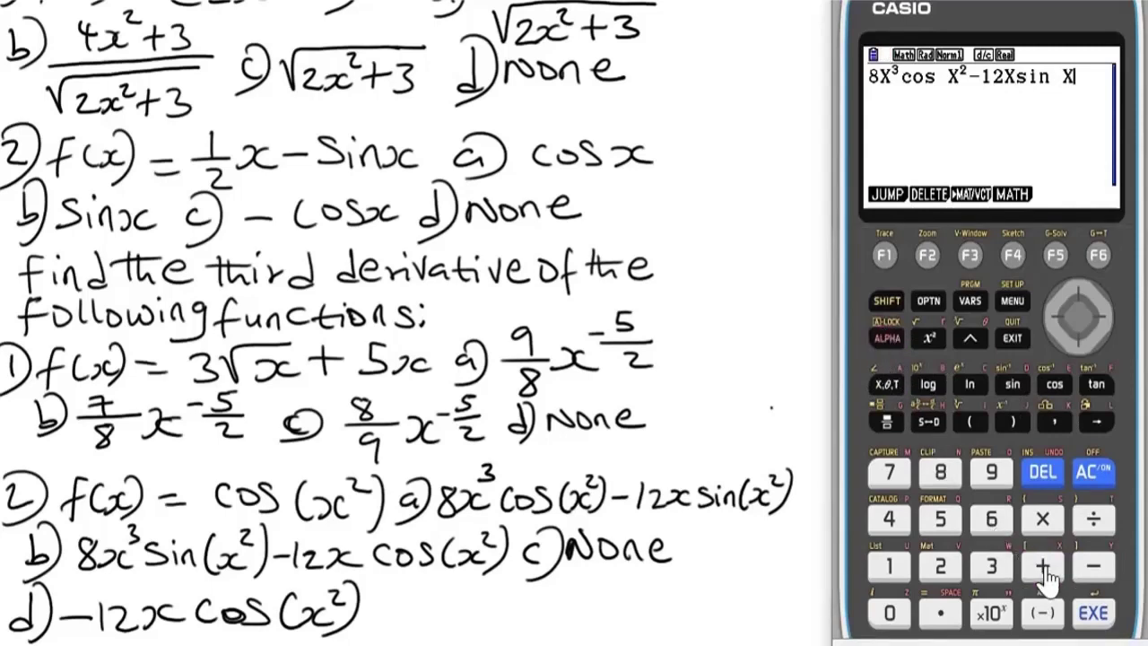
{"action": "left_click", "coordinate": [924, 341]}
{"action": "left_click", "coordinate": [1089, 615]}
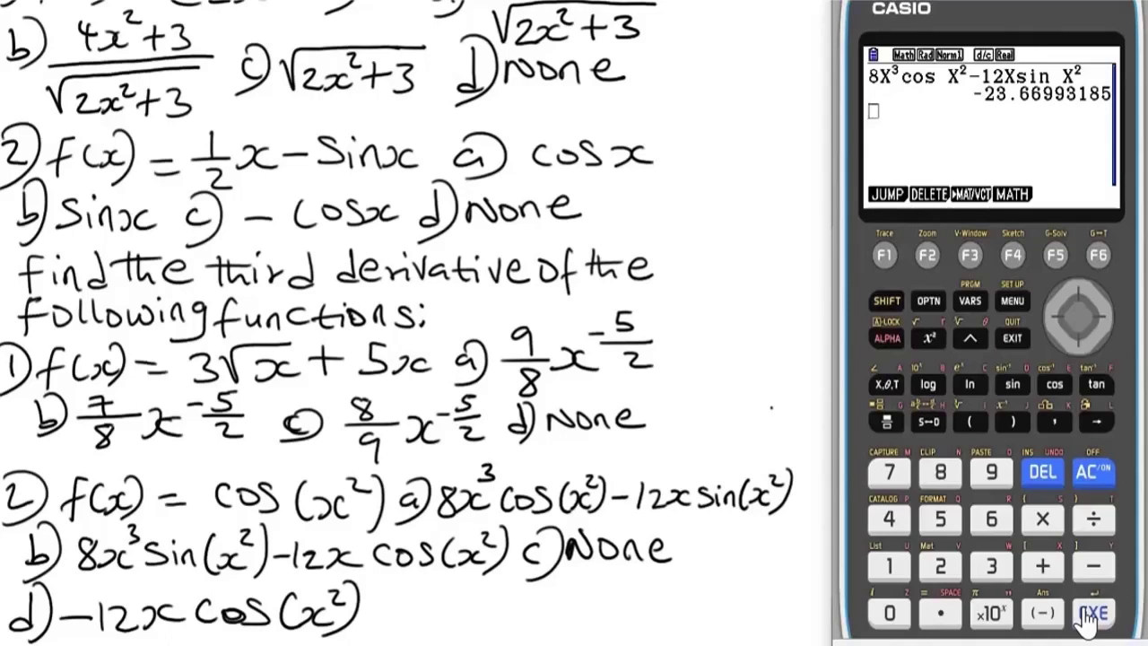
- Edit the evaluated expression, replacing sin with cos in the second term so it reads −12Xcos X²
{"action": "left_click", "coordinate": [1082, 293]}
{"action": "left_click", "coordinate": [1082, 292]}
{"action": "left_click", "coordinate": [1060, 321]}
{"action": "left_click", "coordinate": [1058, 321]}
{"action": "left_click", "coordinate": [1058, 321]}
{"action": "left_click", "coordinate": [1039, 459]}
{"action": "left_click", "coordinate": [1041, 469]}
{"action": "left_click", "coordinate": [1051, 391]}
- Replace cos with sin in the first term to make 8X³sin X²−12Xcos X² and recalculate
{"action": "left_click", "coordinate": [1056, 320]}
{"action": "left_click", "coordinate": [1041, 474]}
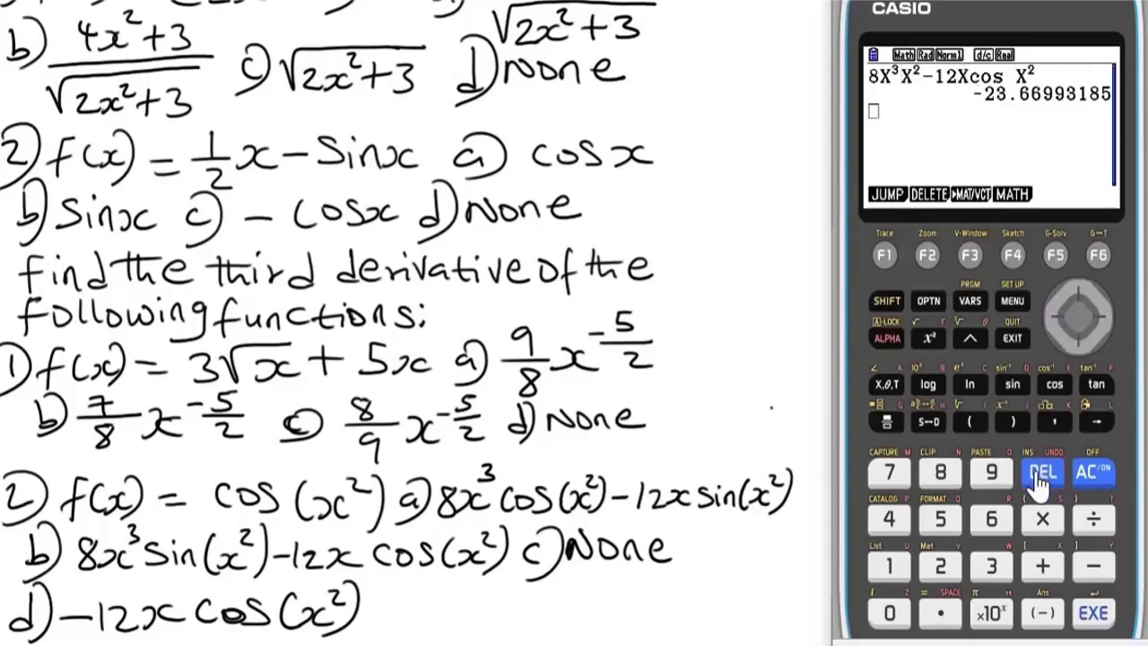
{"action": "left_click", "coordinate": [1011, 386]}
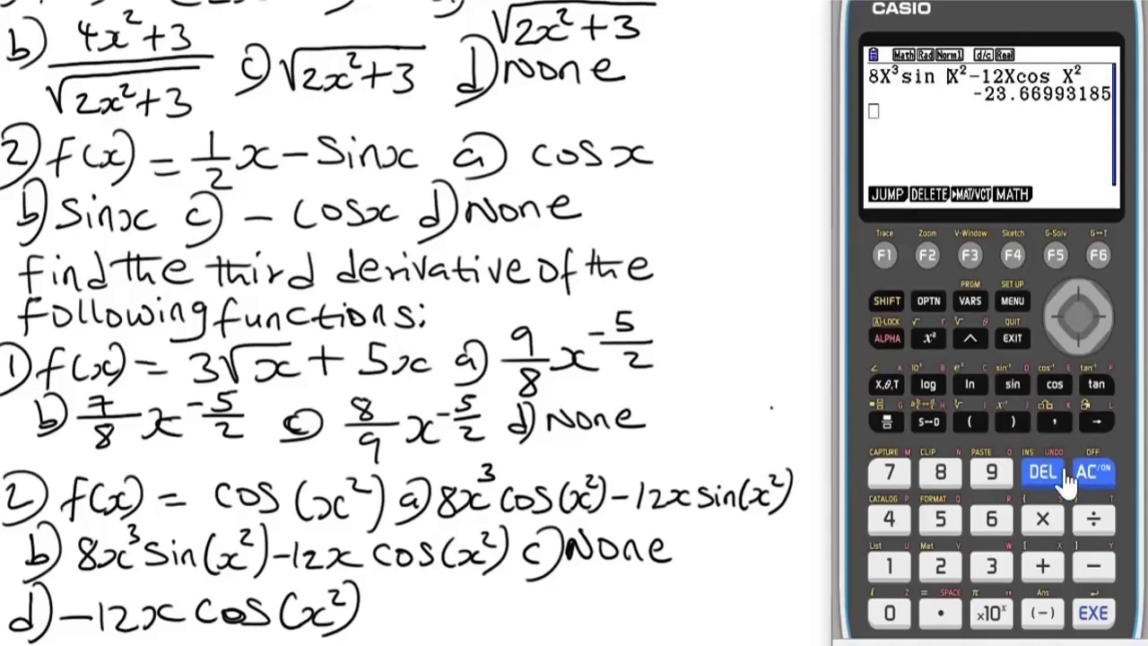
{"action": "left_click", "coordinate": [1093, 613]}
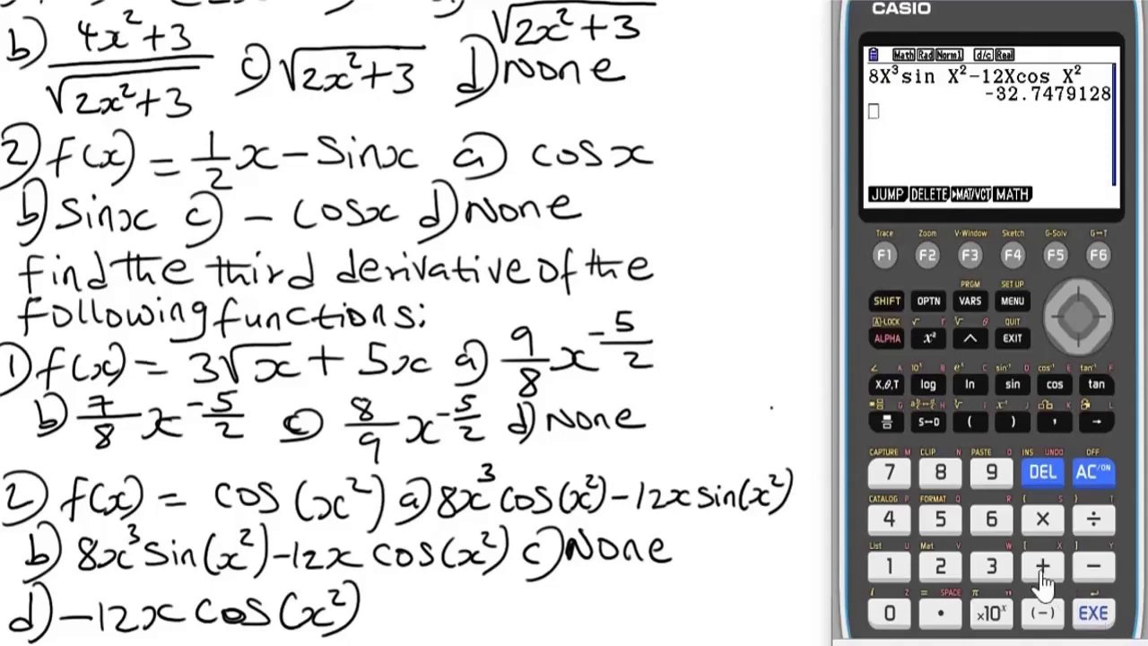
- Leave the calculation screen and open the calculator's System Manager
{"action": "left_click", "coordinate": [1013, 309]}
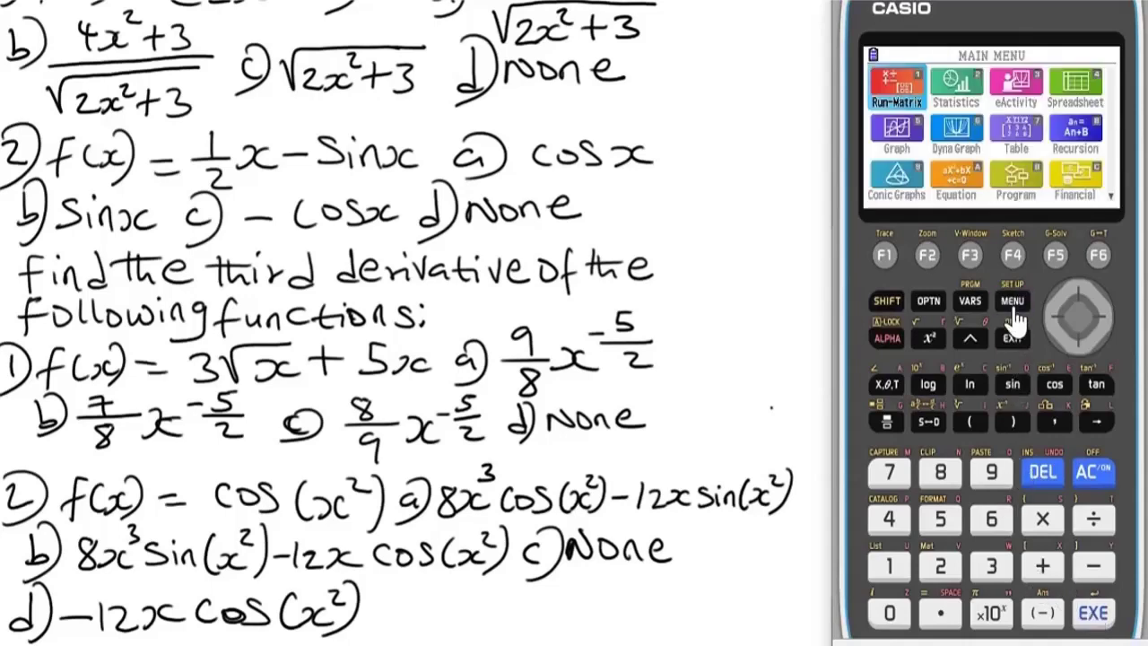
{"action": "left_click", "coordinate": [1102, 320]}
{"action": "left_click", "coordinate": [1102, 319]}
{"action": "left_click", "coordinate": [1102, 319]}
{"action": "left_click", "coordinate": [1102, 320]}
{"action": "left_click", "coordinate": [1101, 319]}
{"action": "left_click", "coordinate": [1101, 319]}
{"action": "left_click", "coordinate": [1101, 319]}
{"action": "left_click", "coordinate": [1102, 319]}
{"action": "left_click", "coordinate": [1101, 319]}
{"action": "left_click", "coordinate": [1102, 319]}
{"action": "left_click", "coordinate": [1101, 320]}
{"action": "left_click", "coordinate": [1102, 319]}
{"action": "left_click", "coordinate": [1101, 320]}
{"action": "left_click", "coordinate": [1102, 319]}
{"action": "left_click", "coordinate": [1102, 319]}
{"action": "left_click", "coordinate": [1101, 319]}
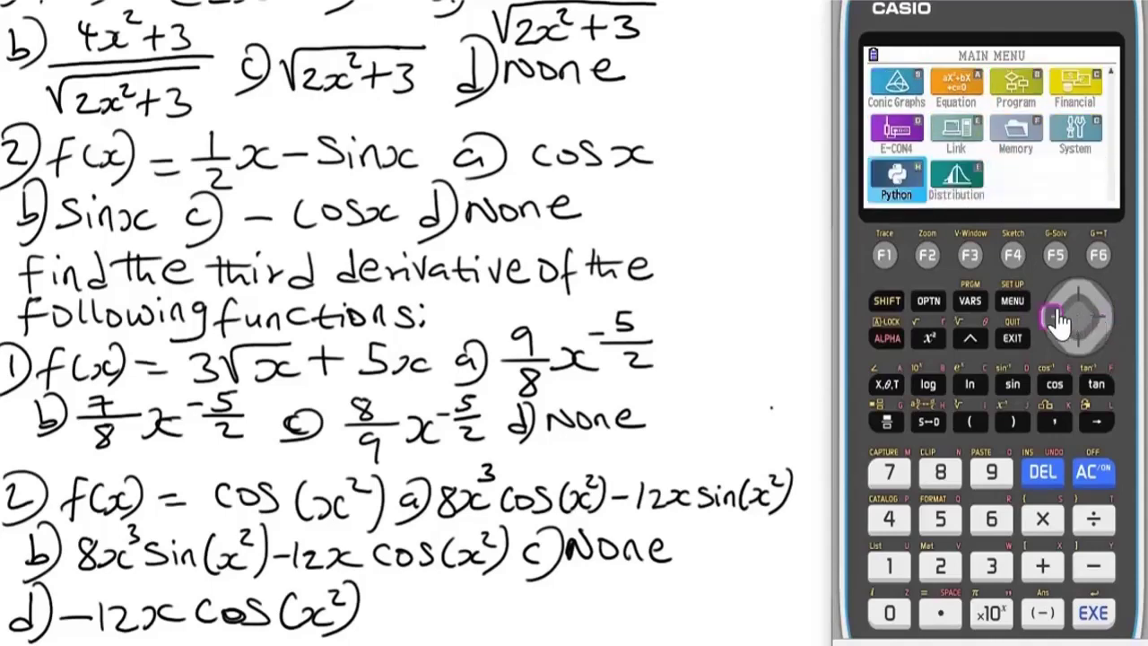
{"action": "left_click", "coordinate": [1058, 319]}
{"action": "left_click", "coordinate": [1093, 614]}
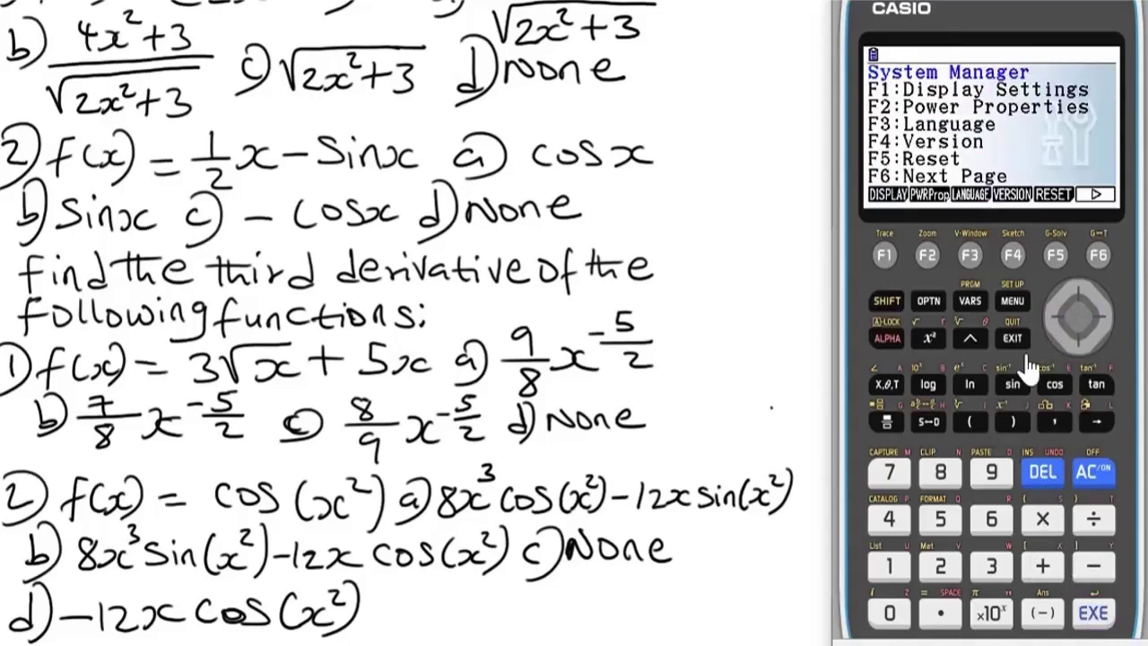
- Reset the calculator with the Initialize All option and close the completion notice
{"action": "left_click", "coordinate": [1059, 258]}
{"action": "left_click", "coordinate": [1089, 260]}
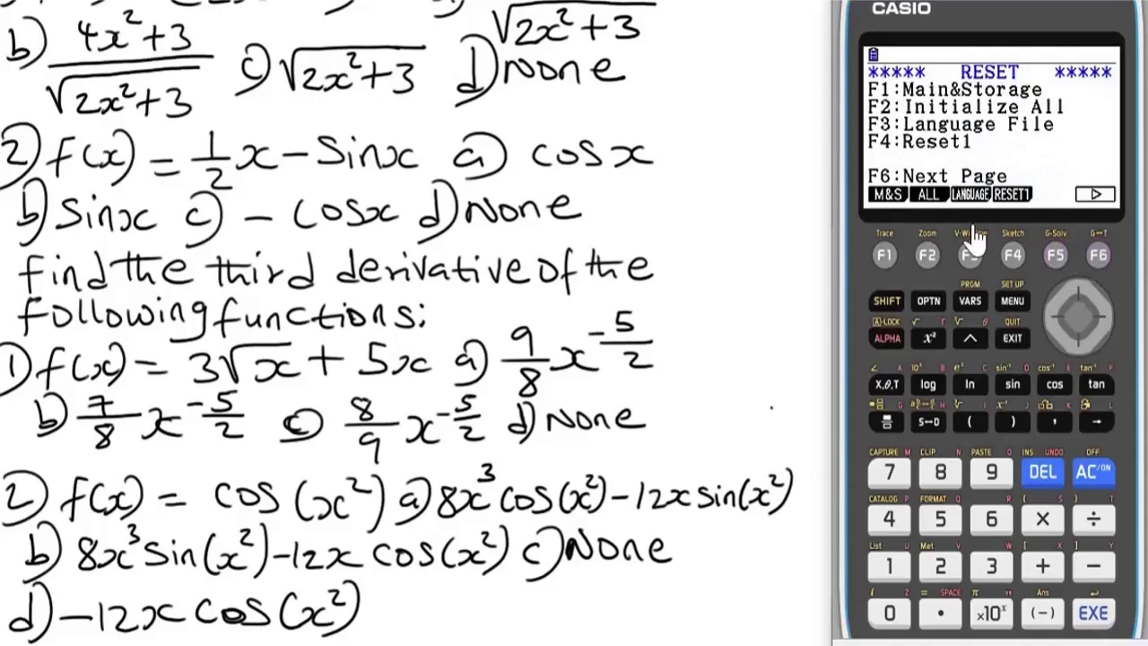
{"action": "left_click", "coordinate": [927, 257]}
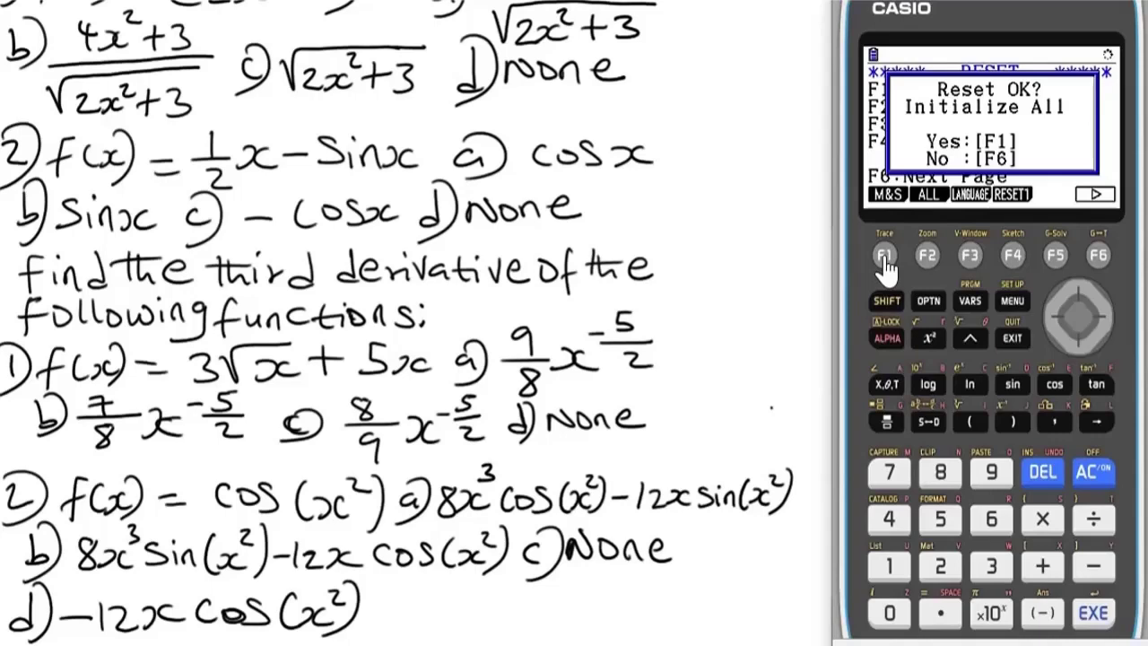
{"action": "left_click", "coordinate": [885, 258]}
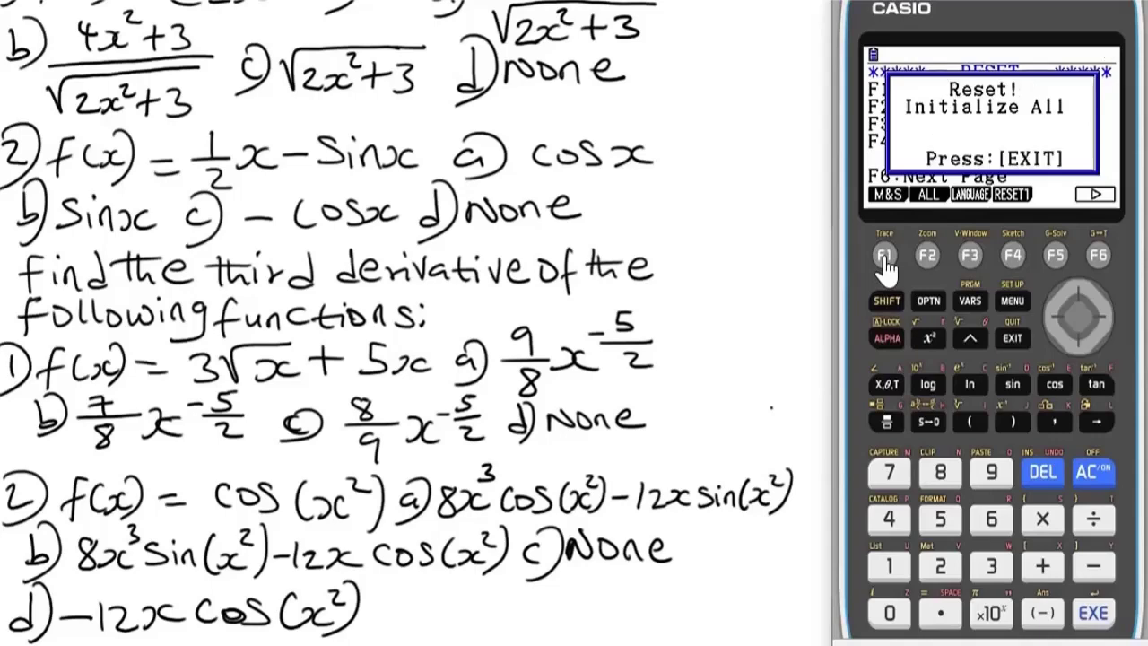
{"action": "left_click", "coordinate": [1012, 341]}
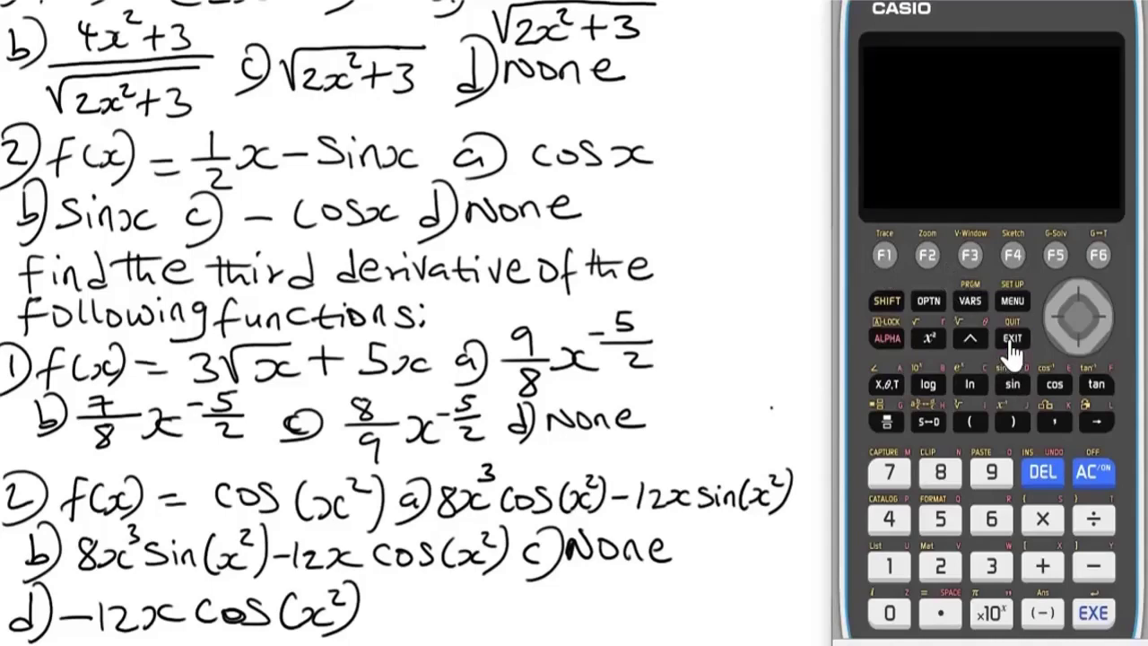